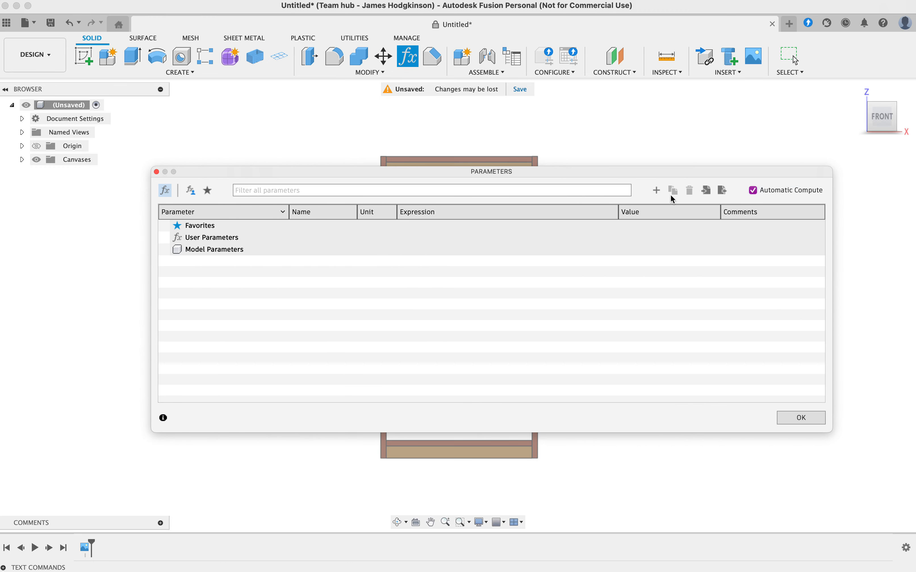
- Add the user parameters overallHeight of 600 mm and overallWidth of 400 mm
{"action": "left_click", "coordinate": [657, 190]}
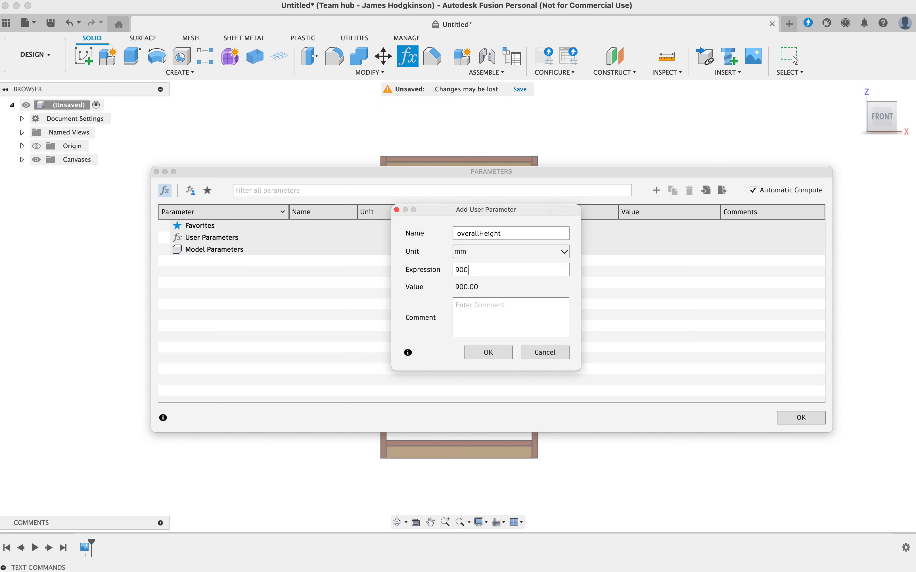
{"action": "left_click", "coordinate": [488, 352]}
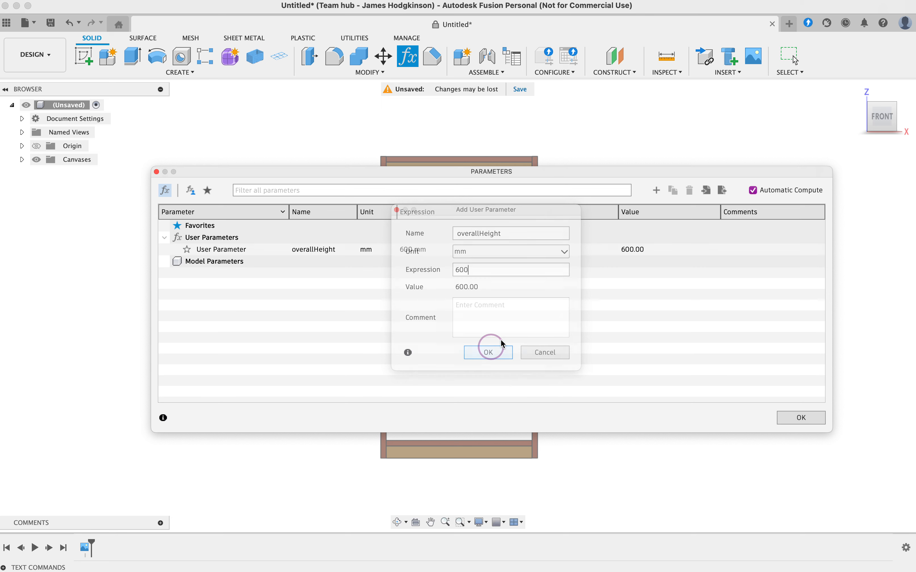
{"action": "left_click", "coordinate": [662, 185]}
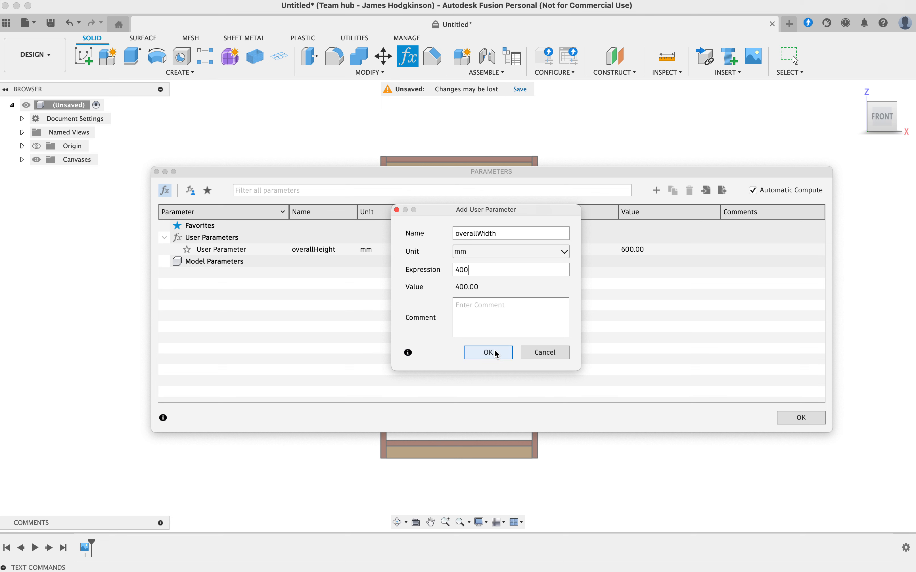
{"action": "left_click", "coordinate": [488, 352]}
- Add the user parameters overallDepth of 400 mm and woodThickness of 12 mm, and finish editing parameters
{"action": "left_click", "coordinate": [662, 192]}
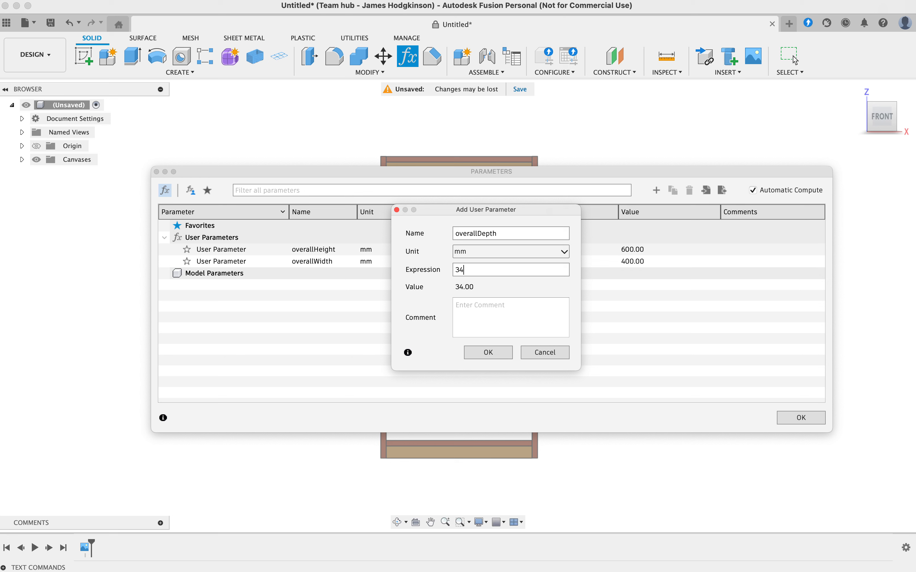
{"action": "key", "text": "Return"}
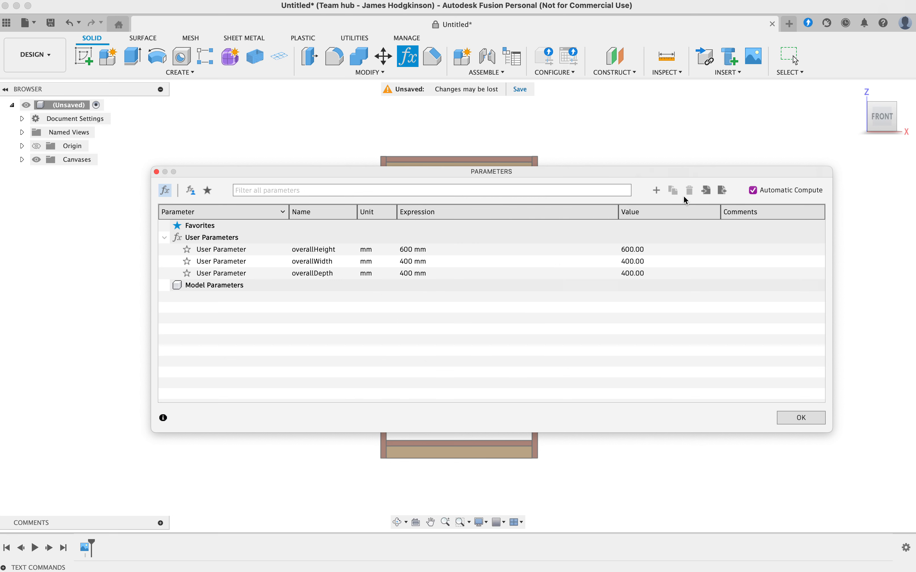
{"action": "left_click", "coordinate": [655, 191]}
{"action": "left_click_drag", "start_coordinate": [415, 216], "coordinate": [519, 229]}
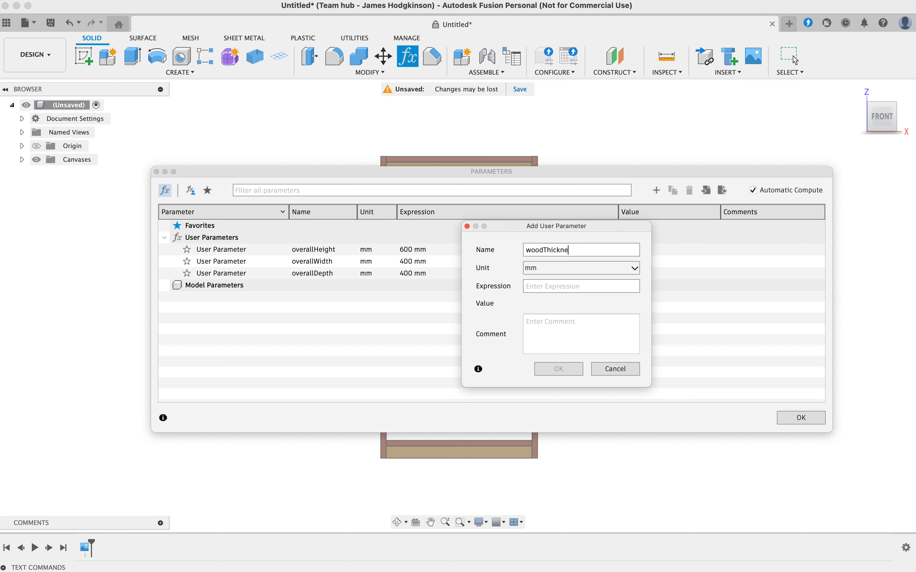
{"action": "type", "text": "12"}
{"action": "key", "text": "Return"}
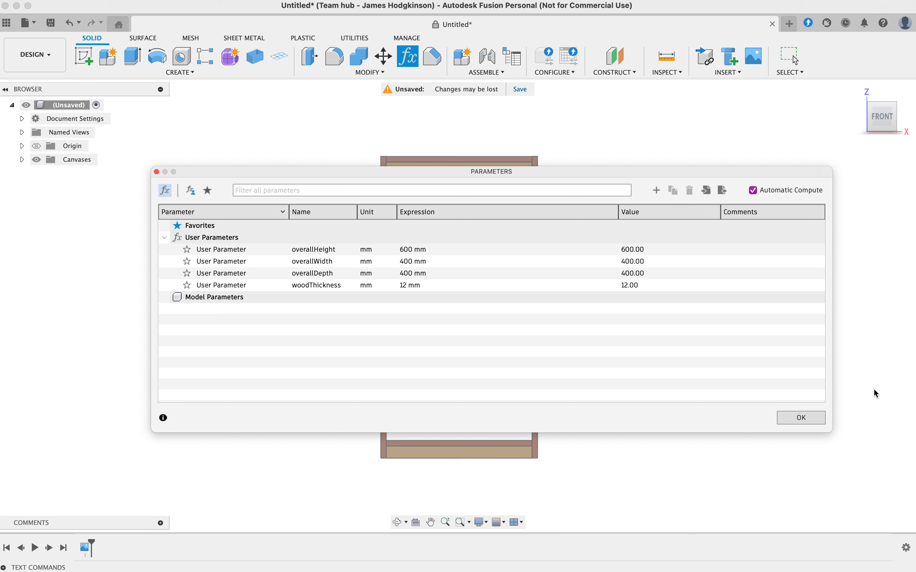
{"action": "left_click", "coordinate": [808, 419]}
- Start a new sketch on the front XZ plane, over the cabinet canvas
{"action": "left_click", "coordinate": [84, 56]}
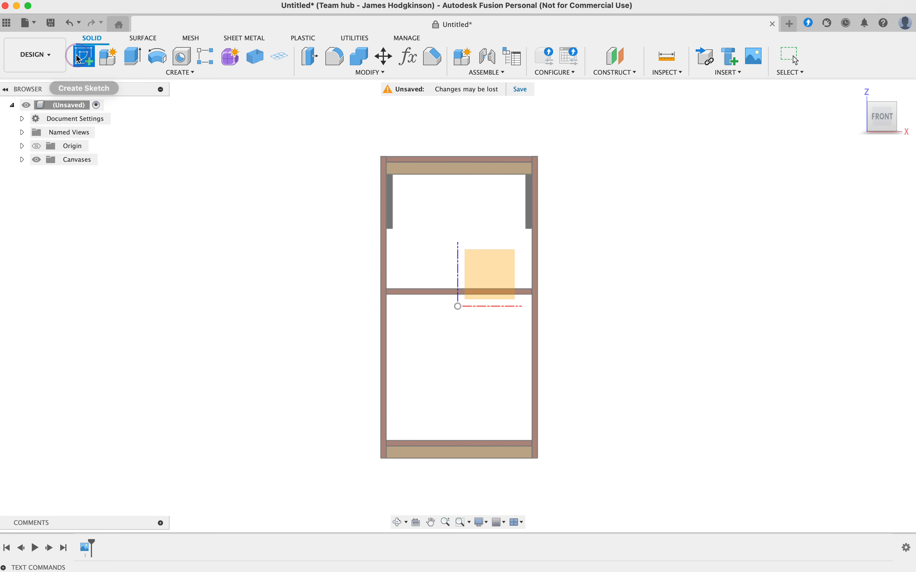
{"action": "left_click", "coordinate": [473, 292]}
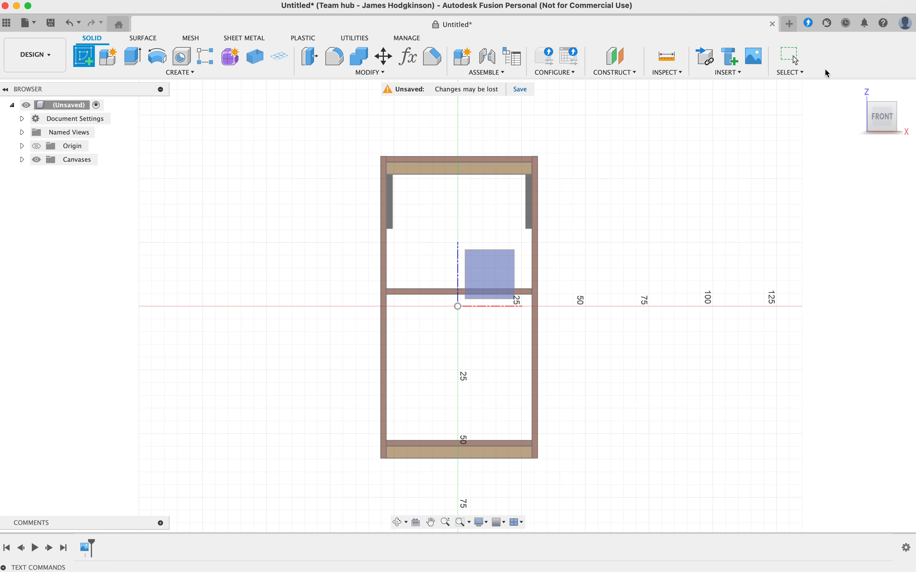
{"action": "left_click", "coordinate": [858, 92]}
{"action": "left_click", "coordinate": [500, 278]}
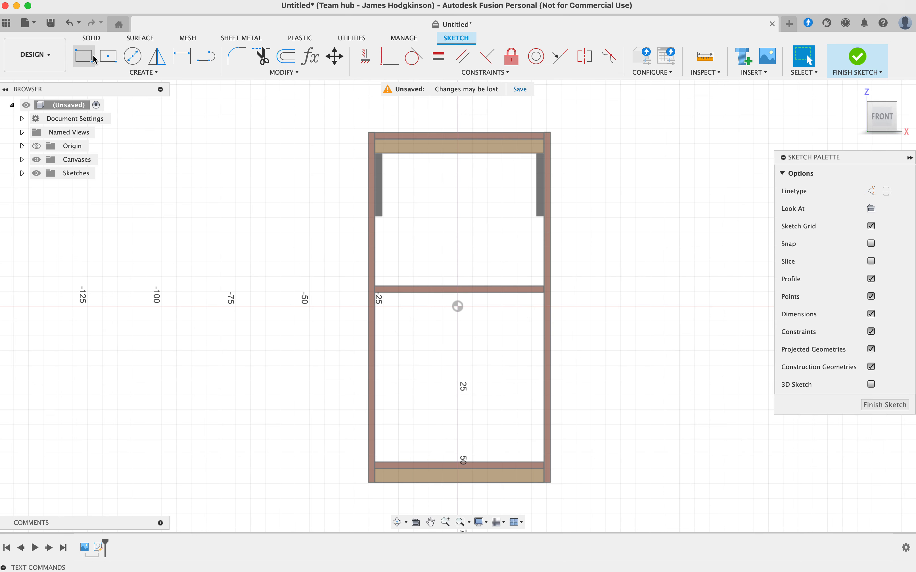
- Draw a rectangle about 4 by 118 mm right of the cabinet image, and one about 7 mm high leftward from its upper-left corner
{"action": "left_click", "coordinate": [84, 56]}
{"action": "left_click", "coordinate": [588, 127]}
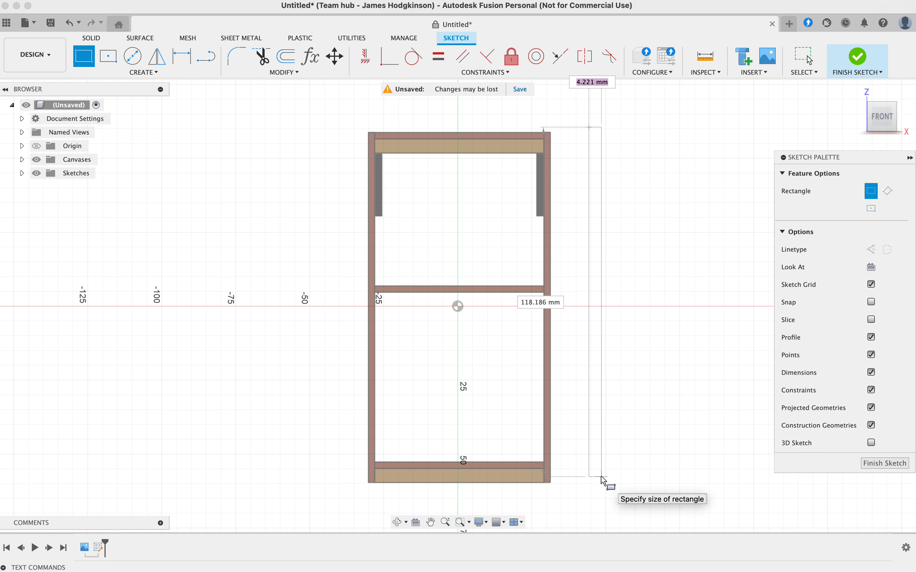
{"action": "left_click", "coordinate": [602, 478]}
{"action": "left_click", "coordinate": [588, 127]}
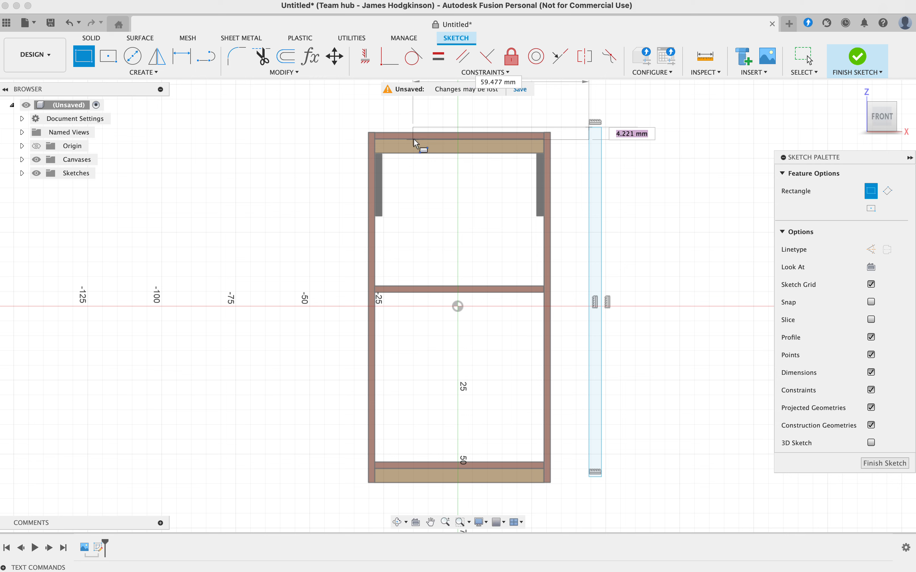
{"action": "left_click", "coordinate": [477, 149]}
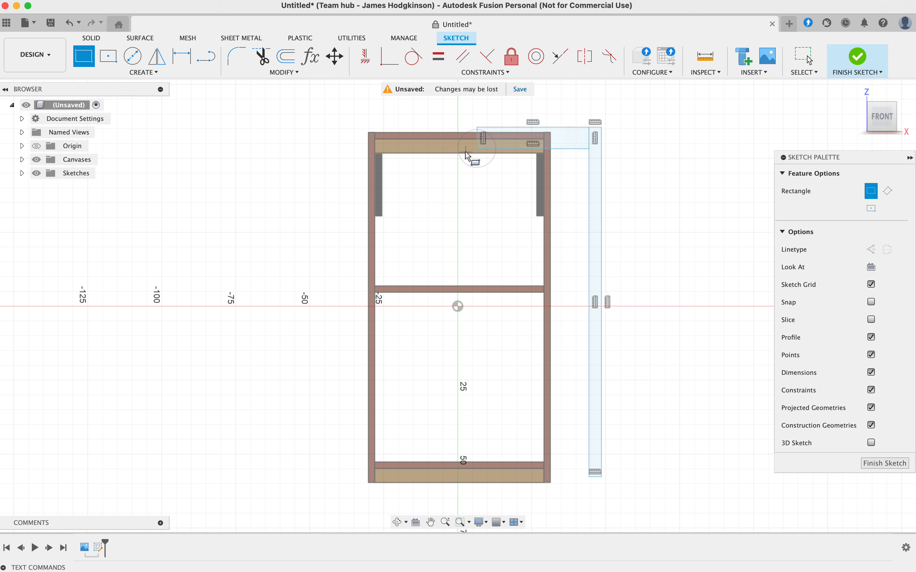
- Draw a vertical line about 69 mm long upward from the origin and convert it to construction
{"action": "key", "text": "p"}
{"action": "left_click", "coordinate": [457, 306]}
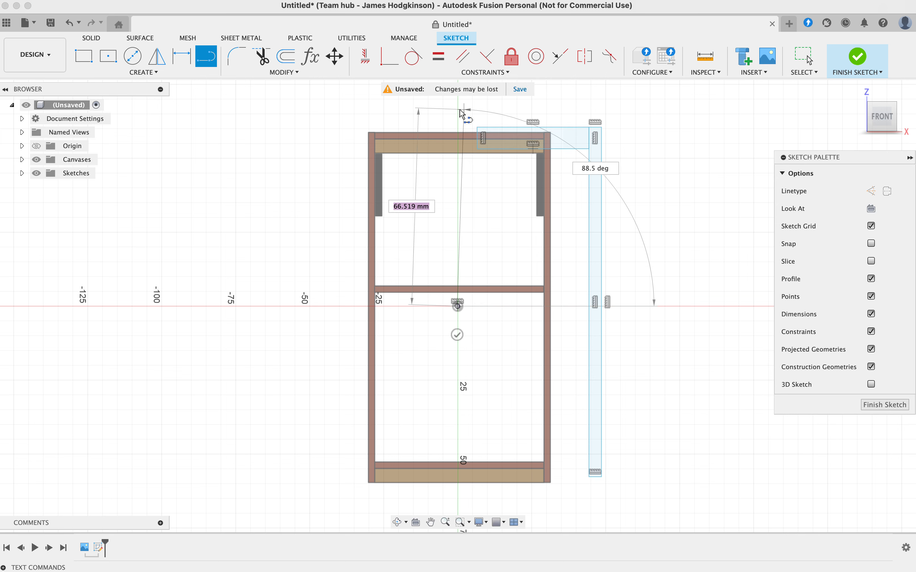
{"action": "left_click", "coordinate": [457, 101]}
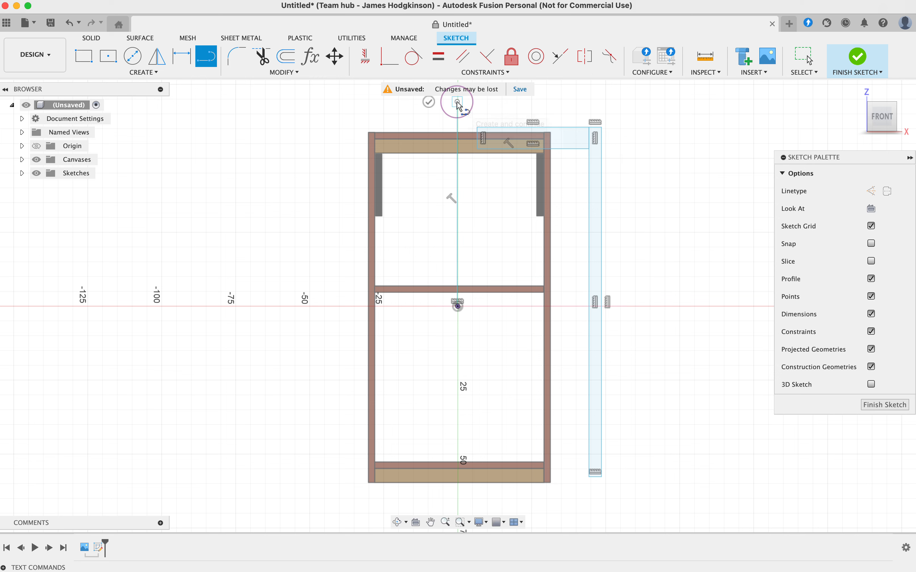
{"action": "left_click", "coordinate": [431, 103]}
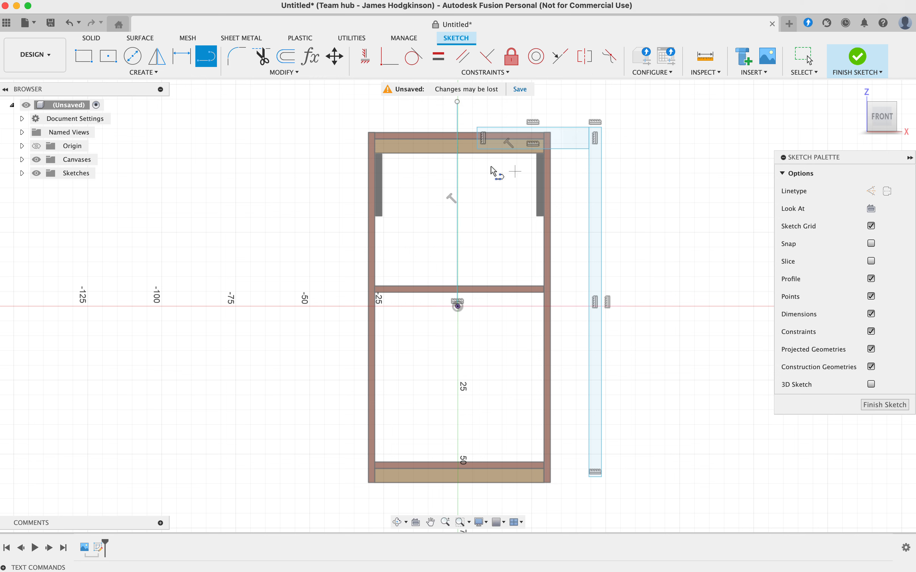
{"action": "key", "text": "Escape"}
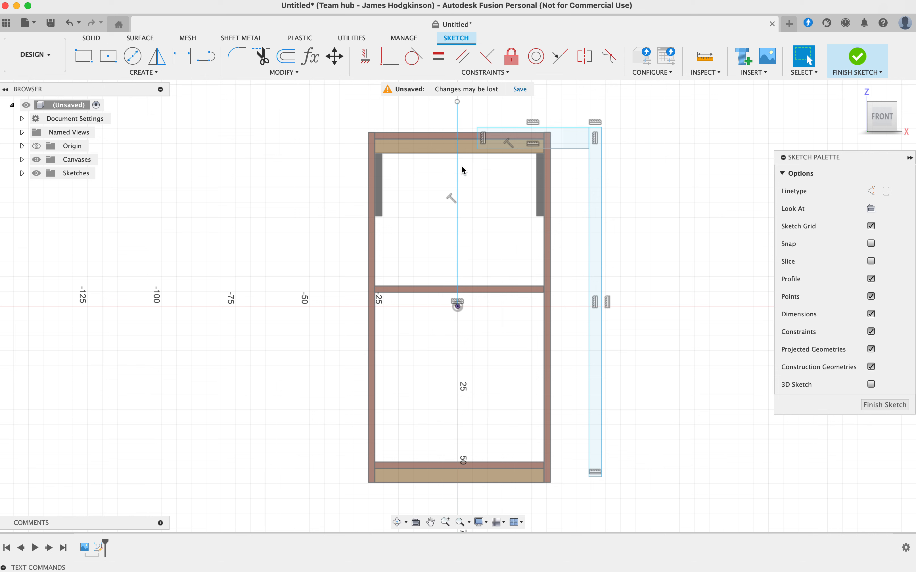
{"action": "left_click", "coordinate": [458, 171]}
{"action": "left_click", "coordinate": [872, 192]}
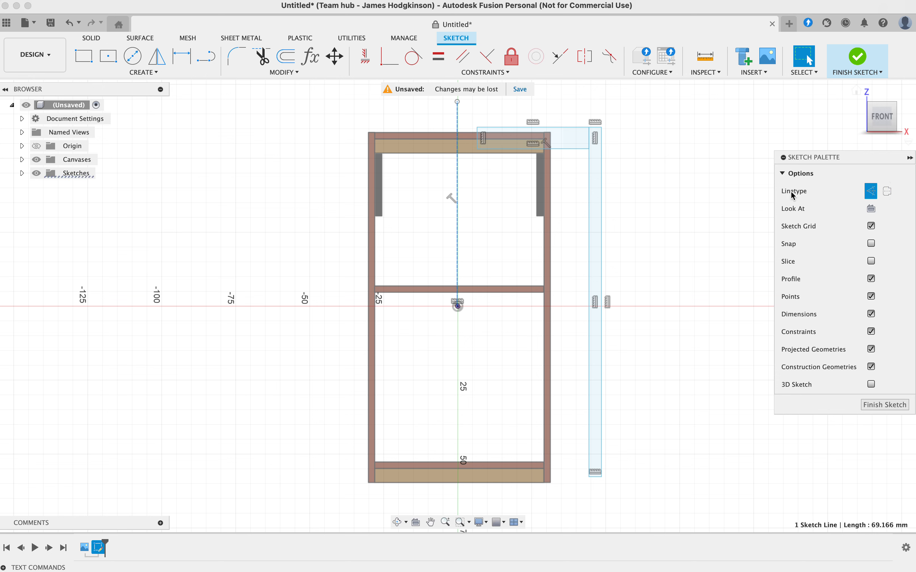
- Make the upper-left corner of the horizontal rectangle coincident with the vertical construction line
{"action": "left_click", "coordinate": [478, 127]}
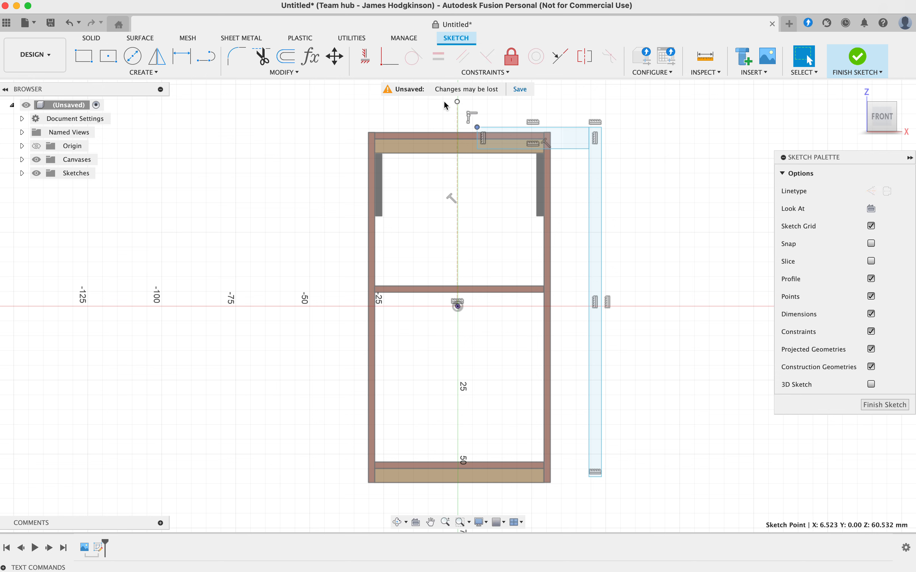
{"action": "left_click", "coordinate": [389, 56]}
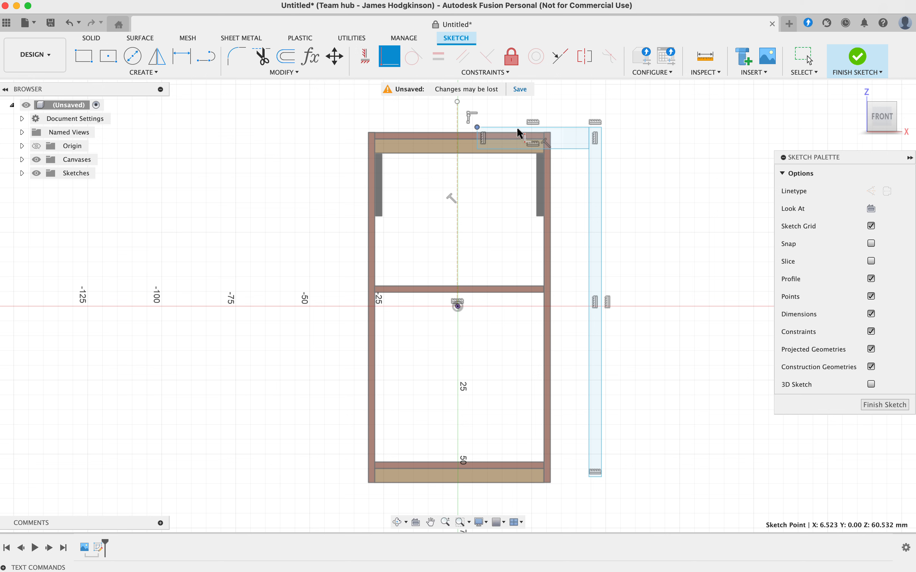
{"action": "left_click", "coordinate": [458, 133]}
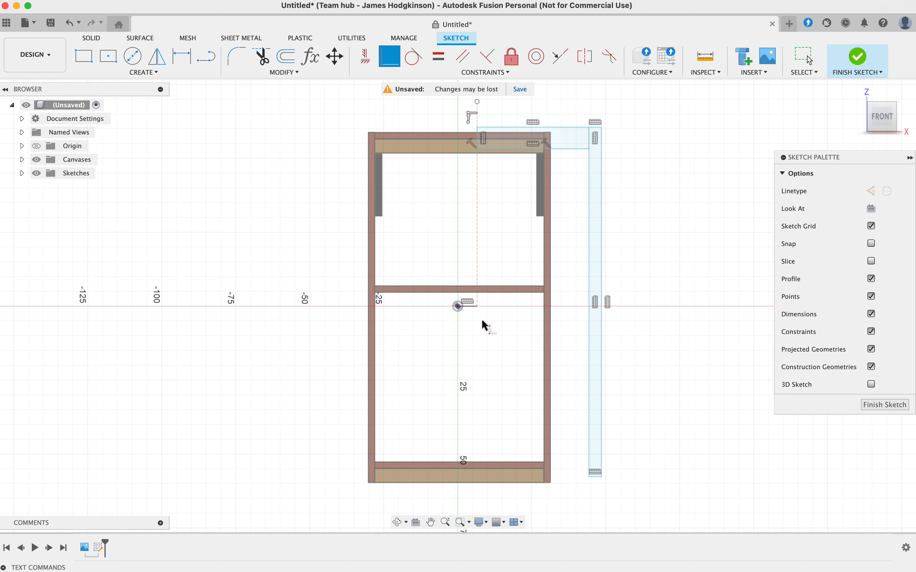
- Try to make the construction line's lower endpoint coincident with the origin
{"action": "left_click", "coordinate": [477, 307]}
{"action": "left_click", "coordinate": [458, 307]}
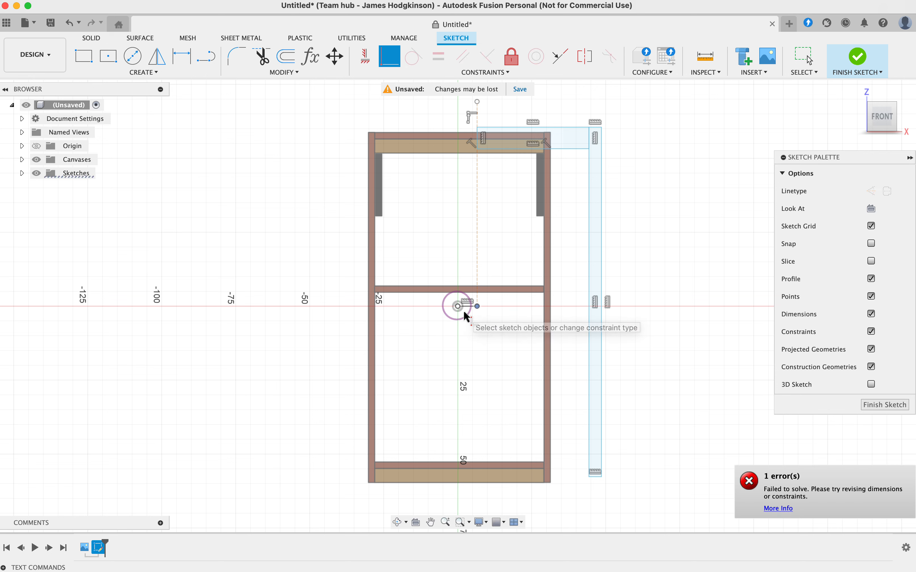
{"action": "key", "text": "Escape"}
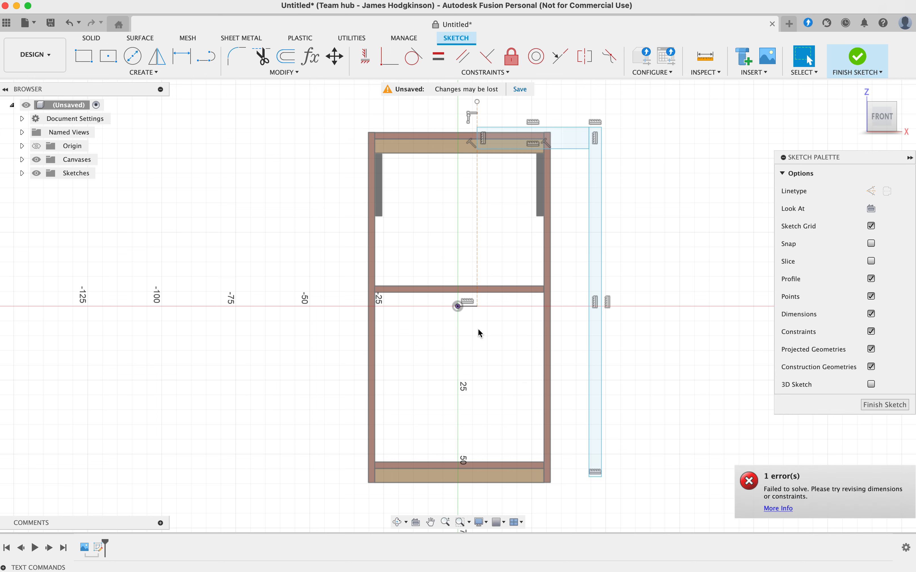
- Remove the stray short segment beside the origin and constrain the construction line's lower endpoint to the origin
{"action": "left_click", "coordinate": [485, 309]}
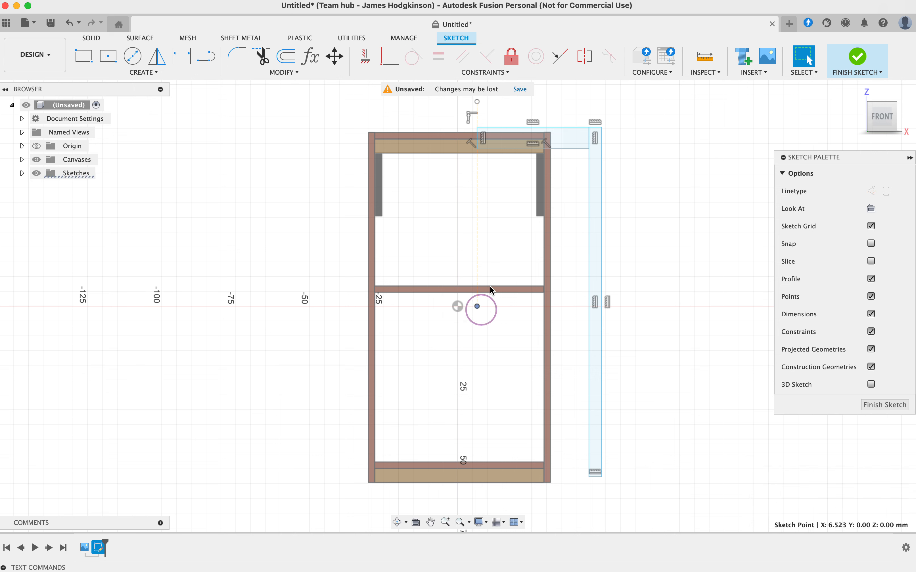
{"action": "left_click", "coordinate": [389, 57]}
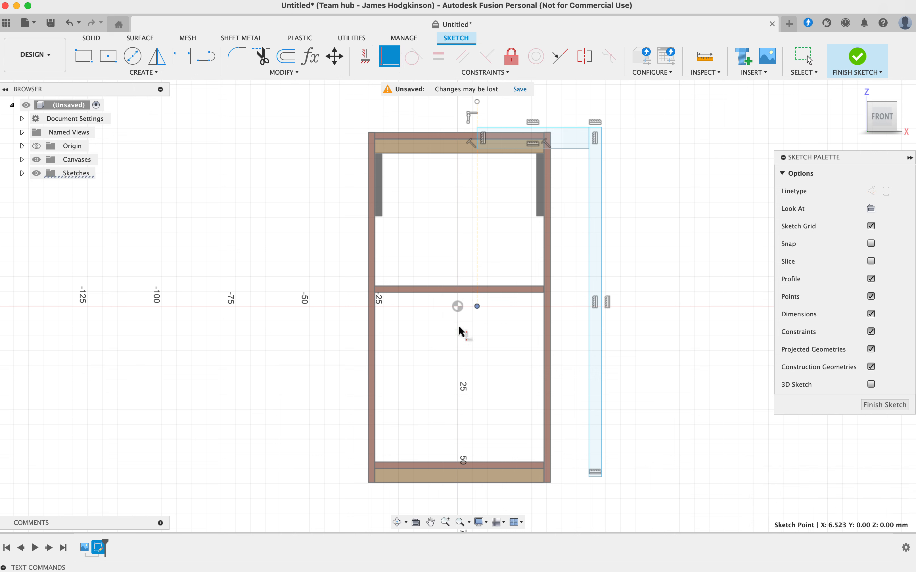
{"action": "left_click", "coordinate": [457, 307]}
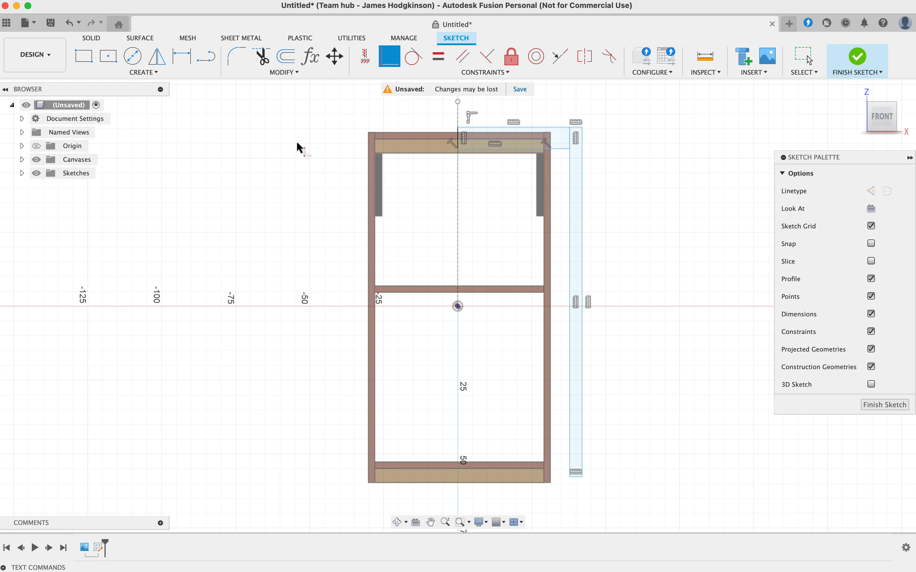
- Dimension the horizontal rectangle's height with the woodThickness parameter
{"action": "key", "text": "d"}
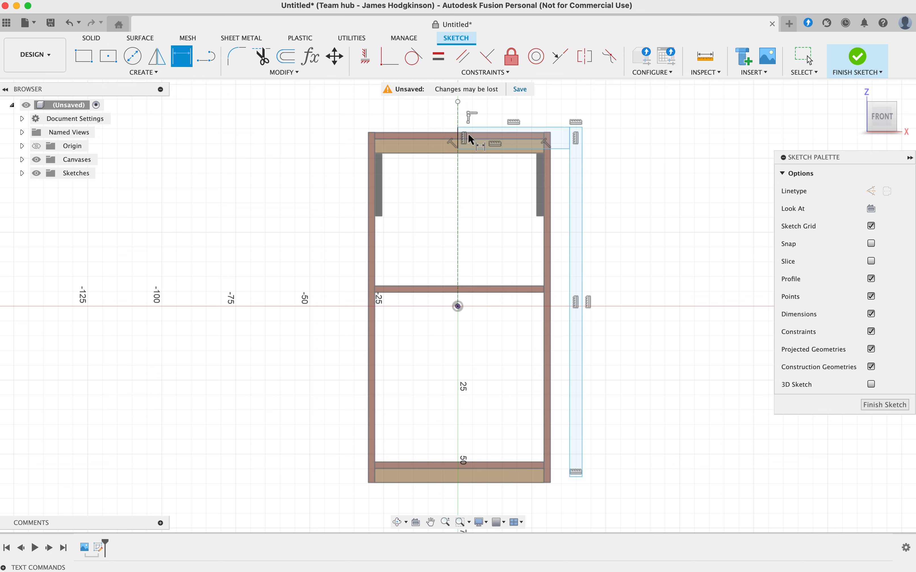
{"action": "left_click", "coordinate": [484, 149]}
{"action": "left_click", "coordinate": [690, 135]}
{"action": "type", "text": "wood"}
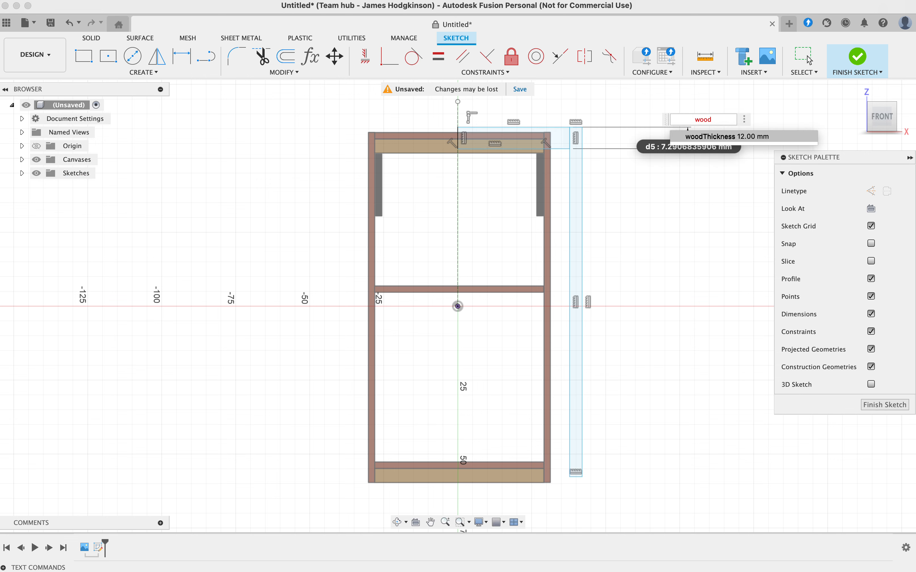
{"action": "key", "text": "Return"}
{"action": "key", "text": "Return"}
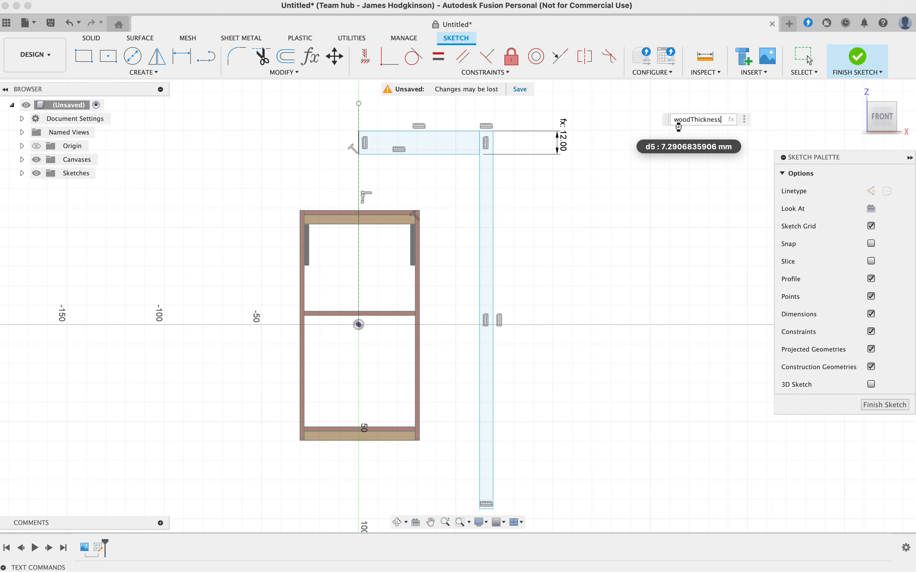
- Dimension the tall side rectangle's width with the woodThickness parameter
{"action": "left_click", "coordinate": [480, 168]}
{"action": "left_click", "coordinate": [493, 172]}
{"action": "left_click", "coordinate": [538, 111]}
{"action": "type", "text": "w"}
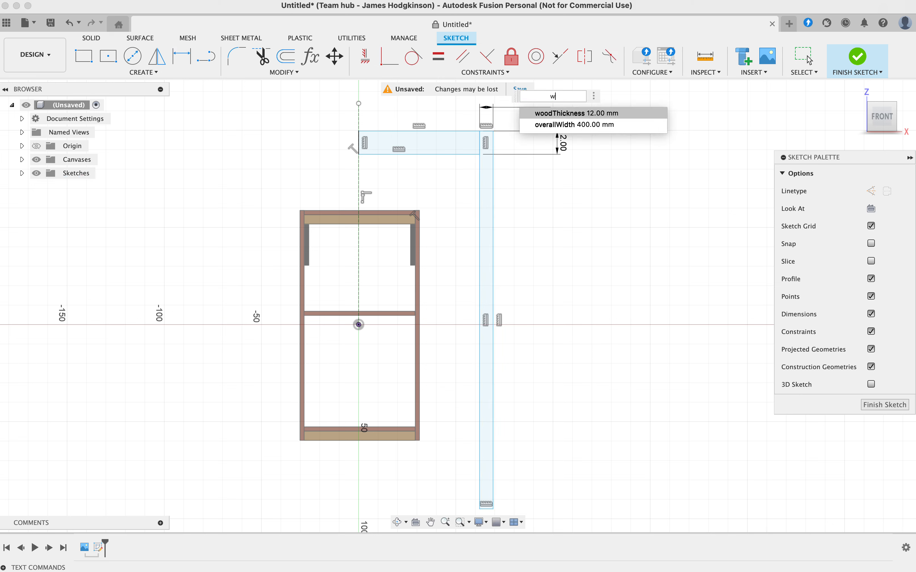
{"action": "key", "text": "Return"}
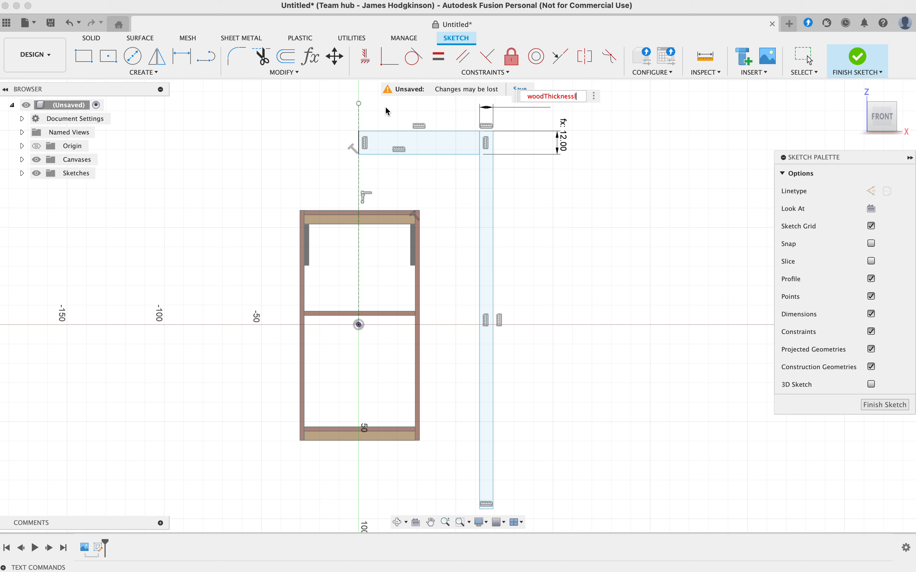
{"action": "key", "text": "BackSpace"}
{"action": "key", "text": "Return"}
{"action": "key", "text": "Return"}
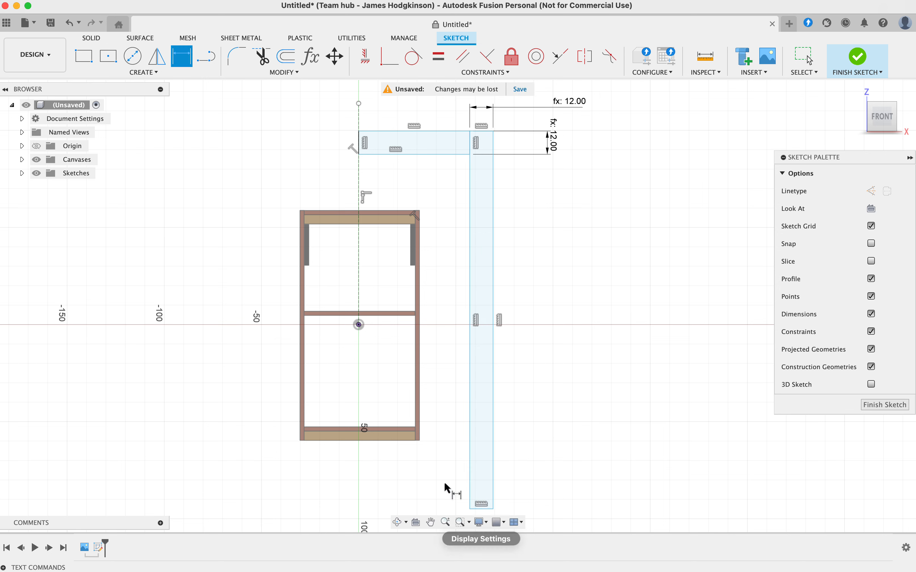
- Draw a vertical line about 170 mm long straight down from the origin
{"action": "key", "text": "l"}
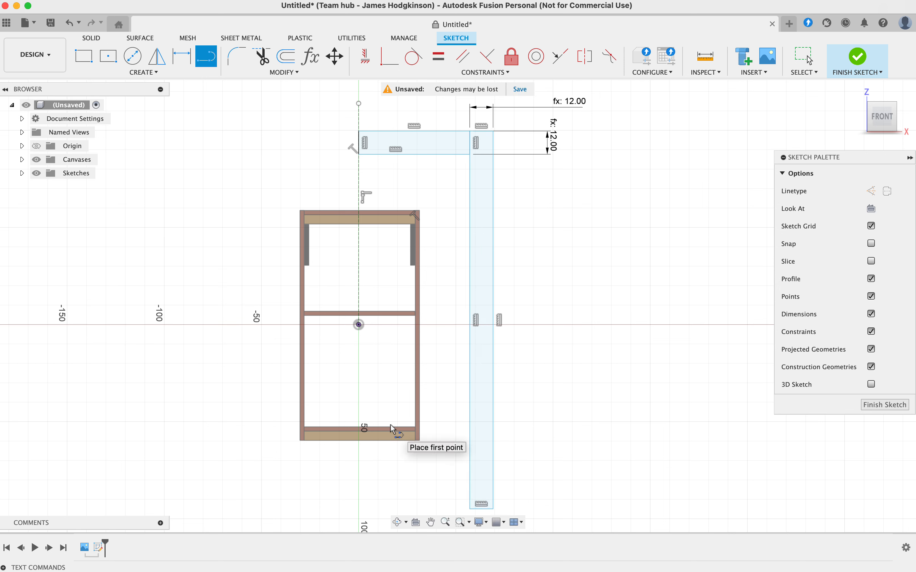
{"action": "left_click", "coordinate": [358, 323]}
{"action": "scroll", "coordinate": [374, 492], "scroll_direction": "down", "scroll_amount": 5}
{"action": "middle_click_drag", "start_coordinate": [334, 468], "coordinate": [391, 330]}
{"action": "scroll", "coordinate": [394, 333], "scroll_direction": "down", "scroll_amount": 1}
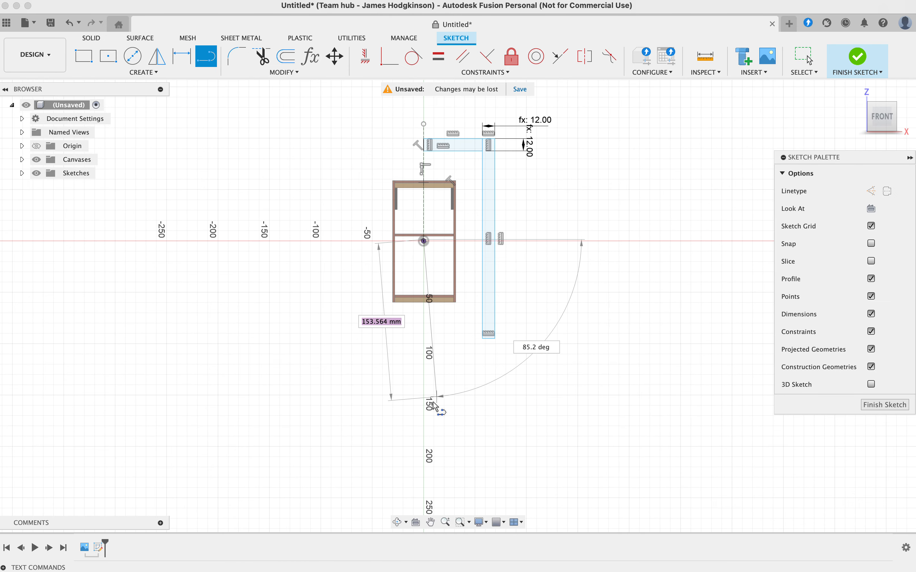
{"action": "left_click", "coordinate": [423, 414]}
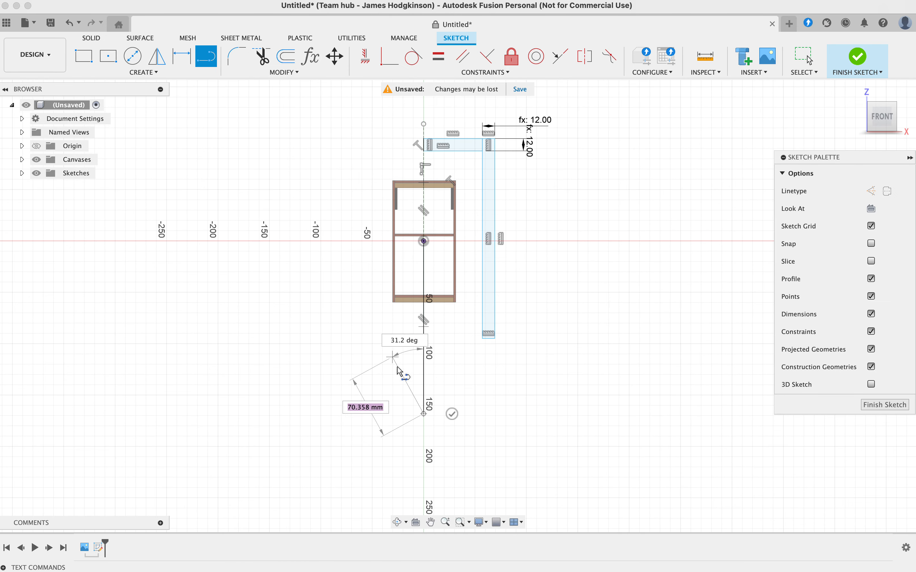
{"action": "left_click", "coordinate": [451, 414]}
- Convert the vertical line below the origin to construction geometry
{"action": "key", "text": "d"}
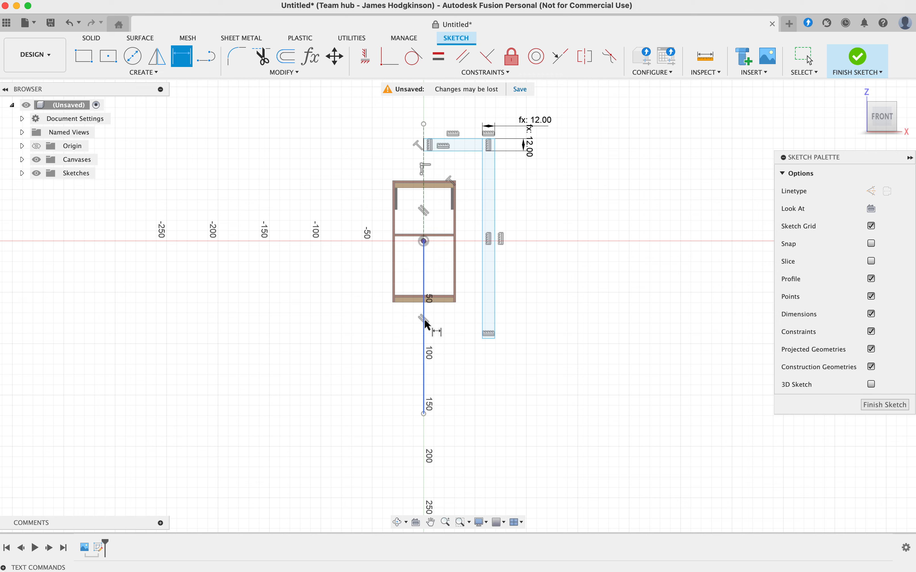
{"action": "key", "text": "Escape"}
{"action": "left_click", "coordinate": [424, 326]}
{"action": "key", "text": "x"}
- Dimension the tall side rectangle's height with the overallHeight parameter
{"action": "scroll", "coordinate": [439, 243], "scroll_direction": "up", "scroll_amount": 3}
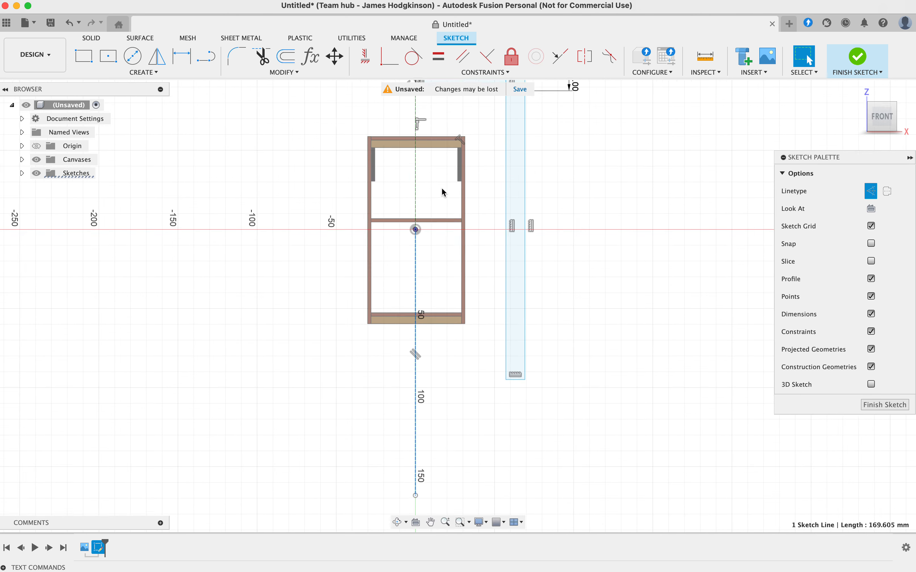
{"action": "scroll", "coordinate": [451, 192], "scroll_direction": "down", "scroll_amount": 1}
{"action": "middle_click_drag", "start_coordinate": [475, 212], "coordinate": [476, 255]}
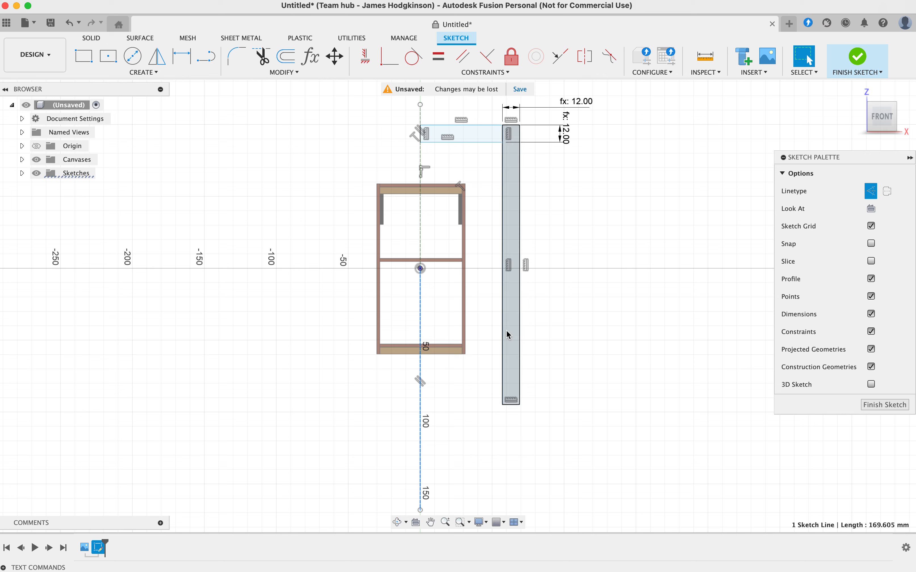
{"action": "key", "text": "d"}
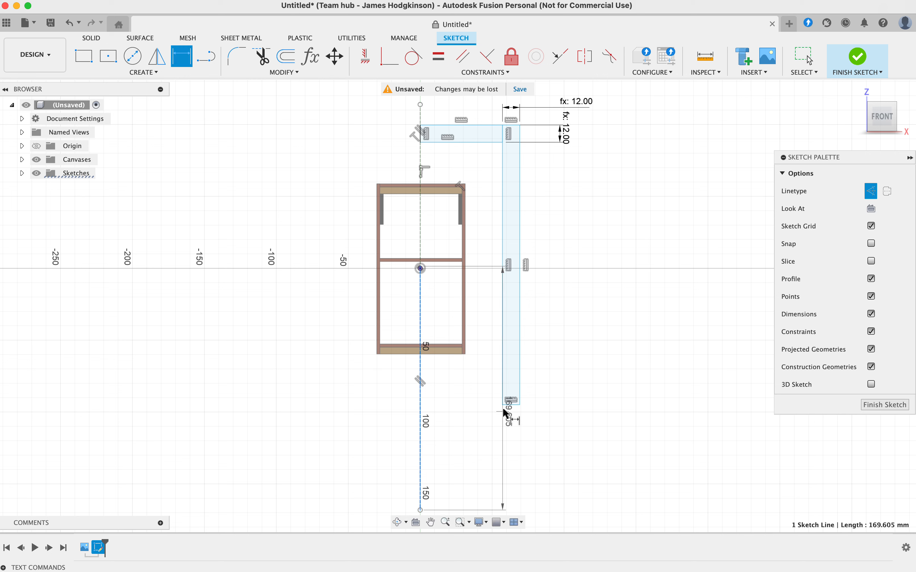
{"action": "key", "text": "Escape"}
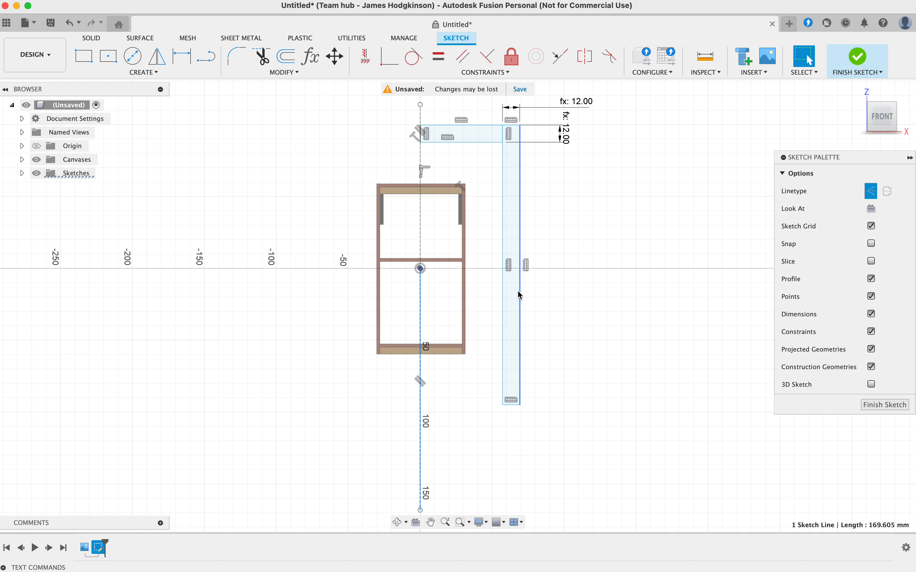
{"action": "key", "text": "d"}
{"action": "left_click", "coordinate": [615, 212]}
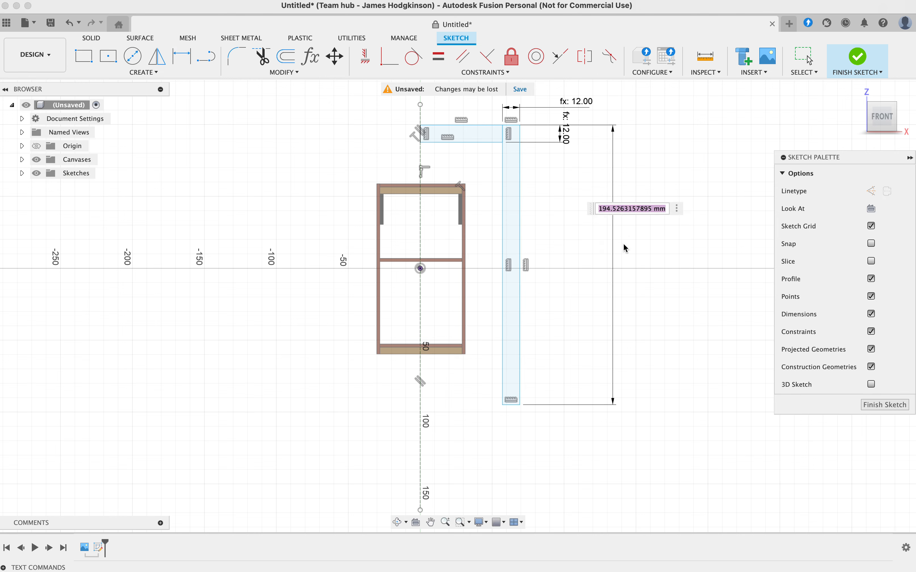
{"action": "type", "text": "ov"}
{"action": "key", "text": "Down"}
{"action": "key", "text": "Return"}
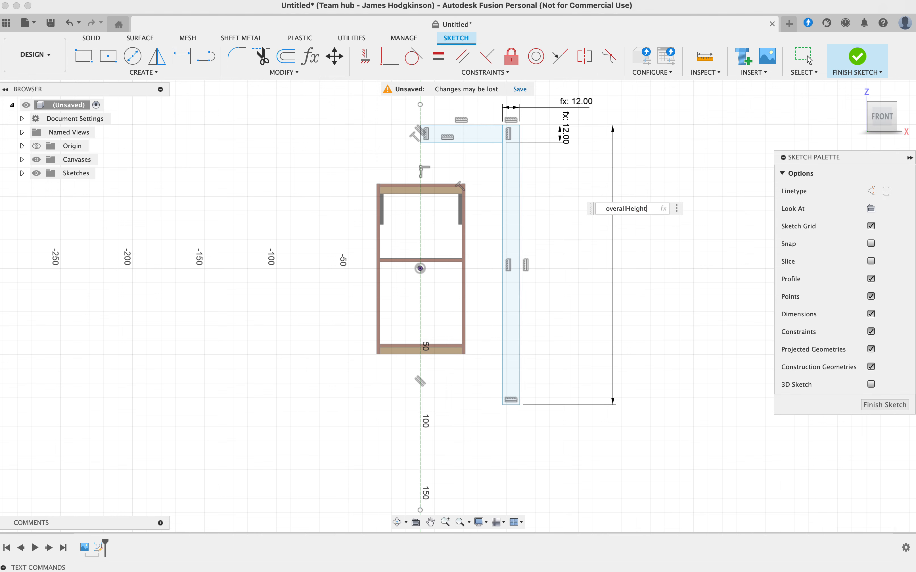
{"action": "key", "text": "Return"}
- Dimension from the centre line to the tall rectangle's outer edge as half of overallWidth, 200 mm
{"action": "scroll", "coordinate": [621, 282], "scroll_direction": "down", "scroll_amount": 4}
{"action": "scroll", "coordinate": [619, 278], "scroll_direction": "down", "scroll_amount": 3}
{"action": "middle_click_drag", "start_coordinate": [636, 359], "coordinate": [620, 274]}
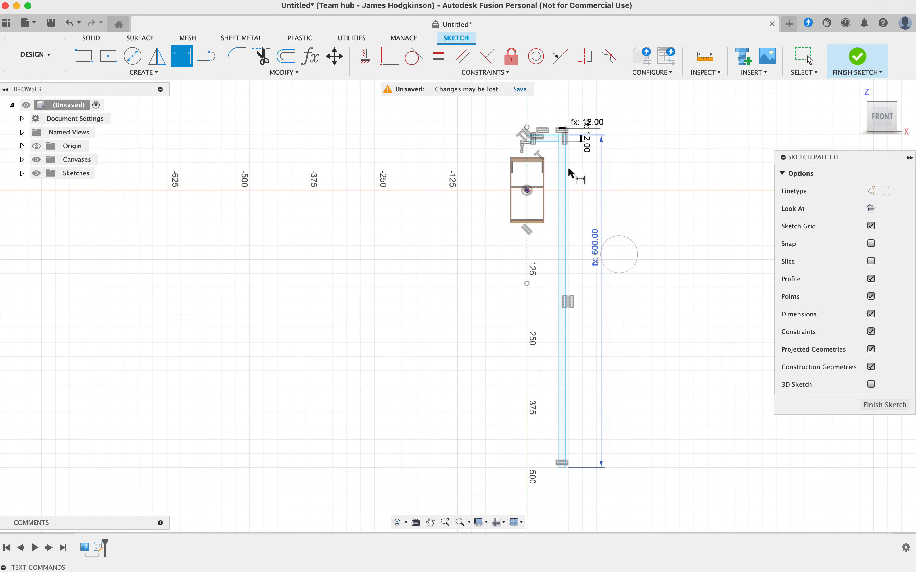
{"action": "scroll", "coordinate": [539, 101], "scroll_direction": "up", "scroll_amount": 4}
{"action": "scroll", "coordinate": [541, 107], "scroll_direction": "up", "scroll_amount": 5}
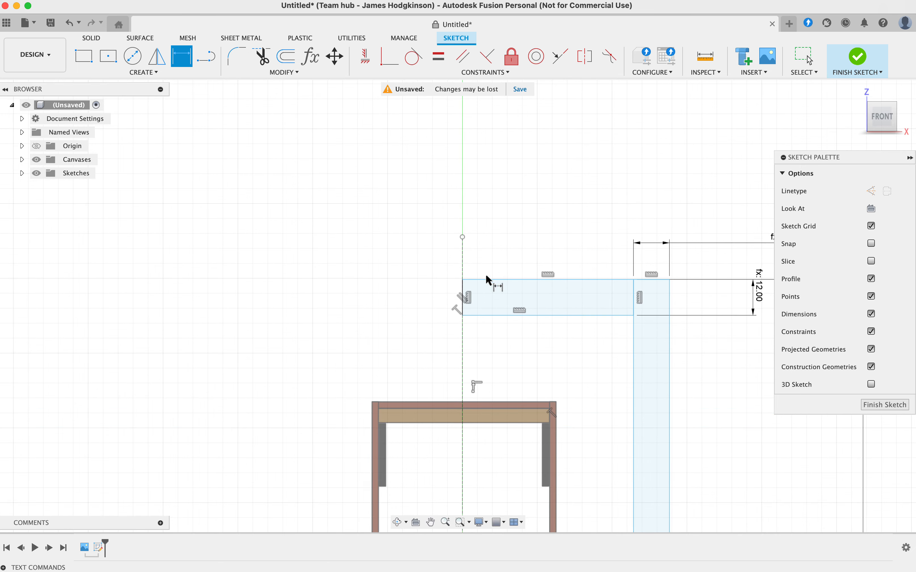
{"action": "left_click", "coordinate": [463, 280]}
{"action": "left_click", "coordinate": [670, 303]}
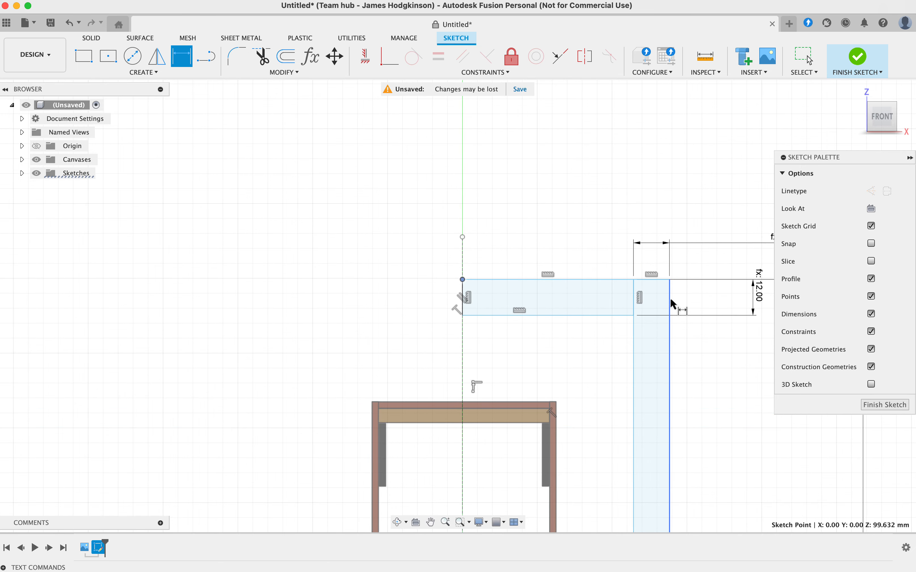
{"action": "left_click", "coordinate": [568, 150]}
{"action": "type", "text": "overallWidth"}
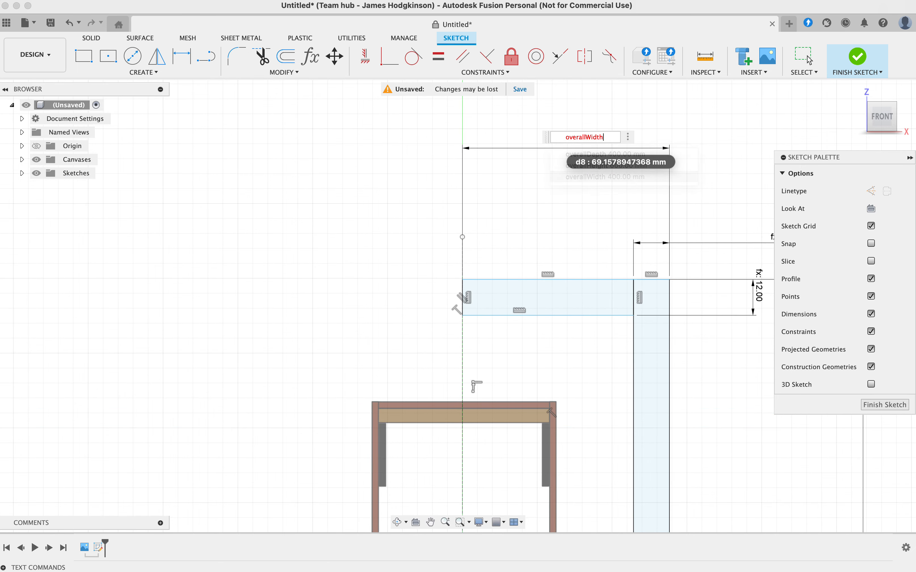
{"action": "key", "text": "Return"}
{"action": "key", "text": "Return"}
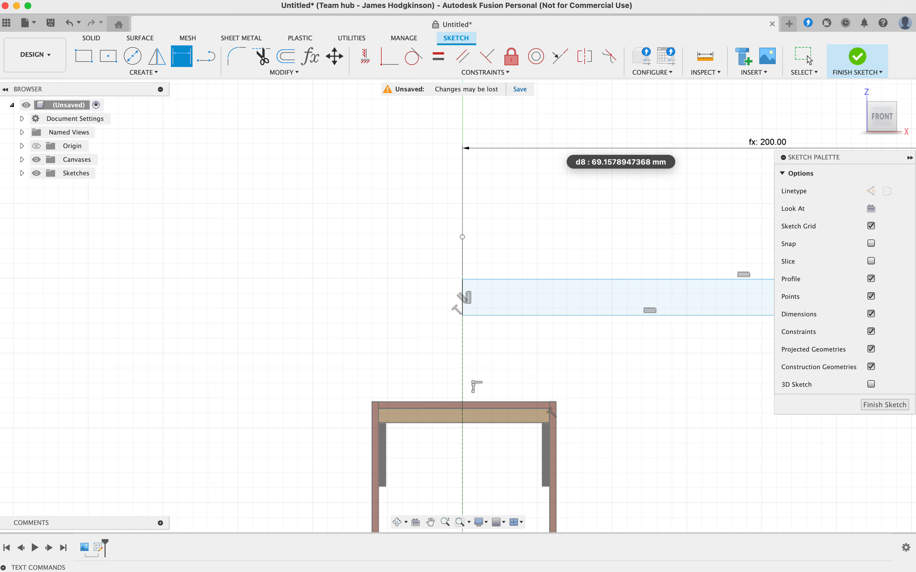
- Draw a horizontal middle-shelf rectangle about 188 mm wide between the tall rectangle's inner edge and the centre line
{"action": "scroll", "coordinate": [625, 212], "scroll_direction": "down", "scroll_amount": 3}
{"action": "mouse_move", "coordinate": [642, 276]}
{"action": "middle_mouse_down"}
{"action": "mouse_move", "coordinate": [575, 178]}
{"action": "mouse_move", "coordinate": [477, 102]}
{"action": "middle_mouse_up"}
{"action": "scroll", "coordinate": [505, 199], "scroll_direction": "down", "scroll_amount": 10}
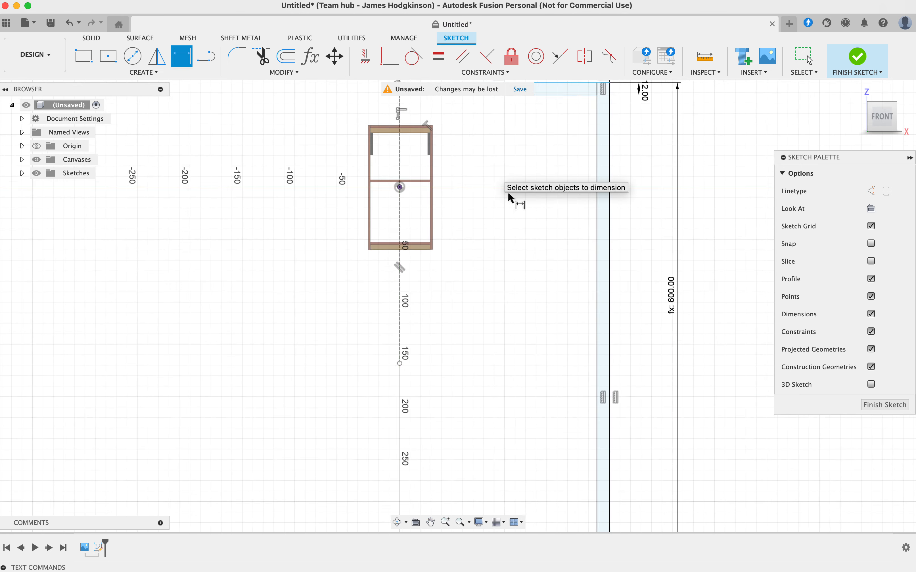
{"action": "middle_click_drag", "start_coordinate": [469, 219], "coordinate": [522, 217]}
{"action": "scroll", "coordinate": [523, 178], "scroll_direction": "up", "scroll_amount": 3}
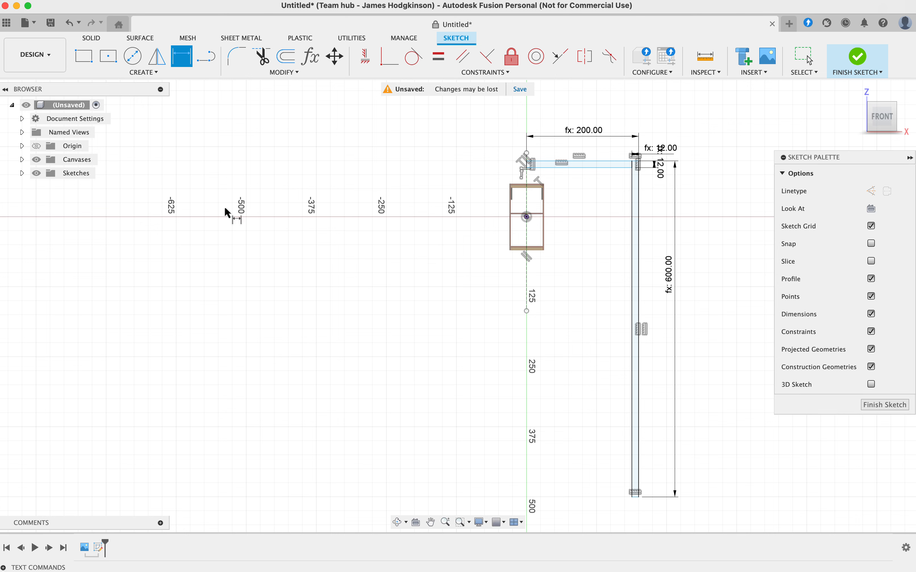
{"action": "left_click", "coordinate": [84, 56]}
{"action": "scroll", "coordinate": [621, 342], "scroll_direction": "up", "scroll_amount": 1}
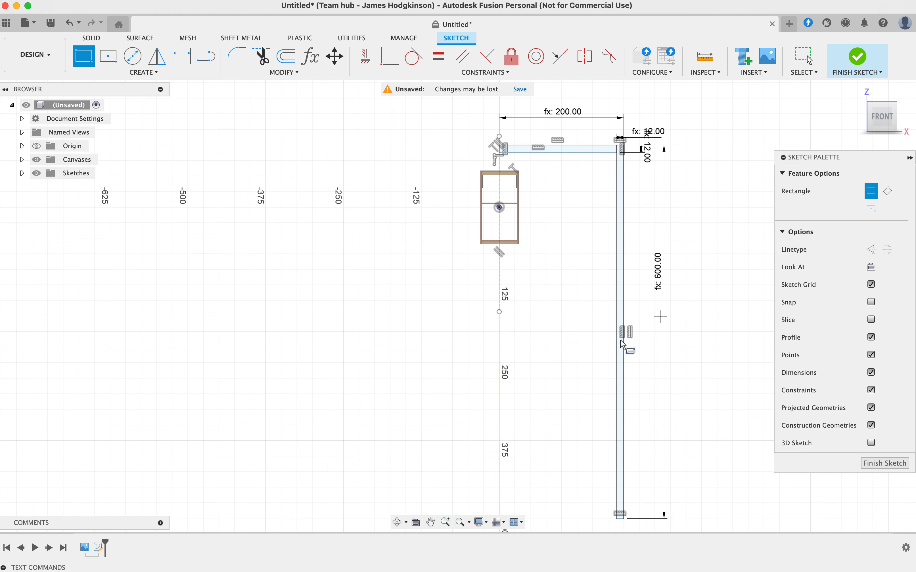
{"action": "left_click", "coordinate": [616, 306]}
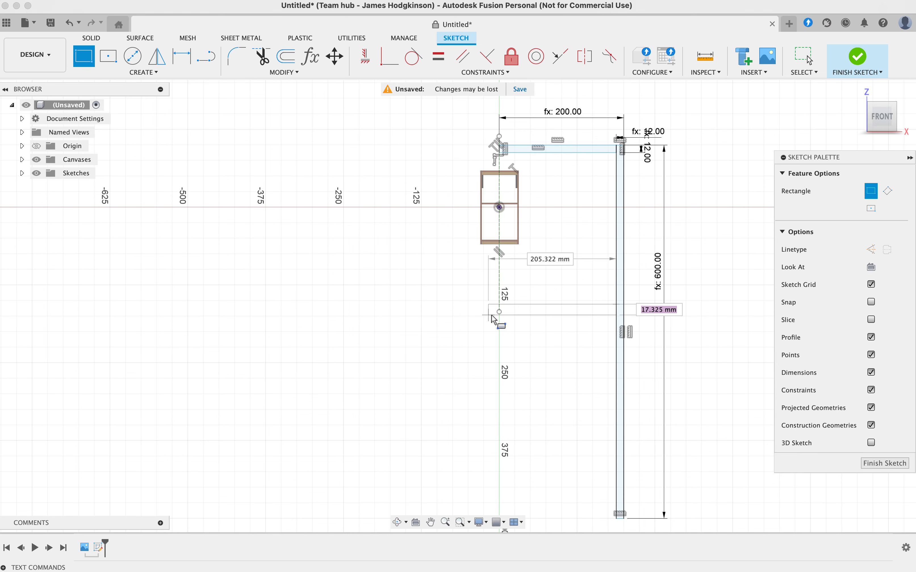
{"action": "left_click", "coordinate": [503, 295]}
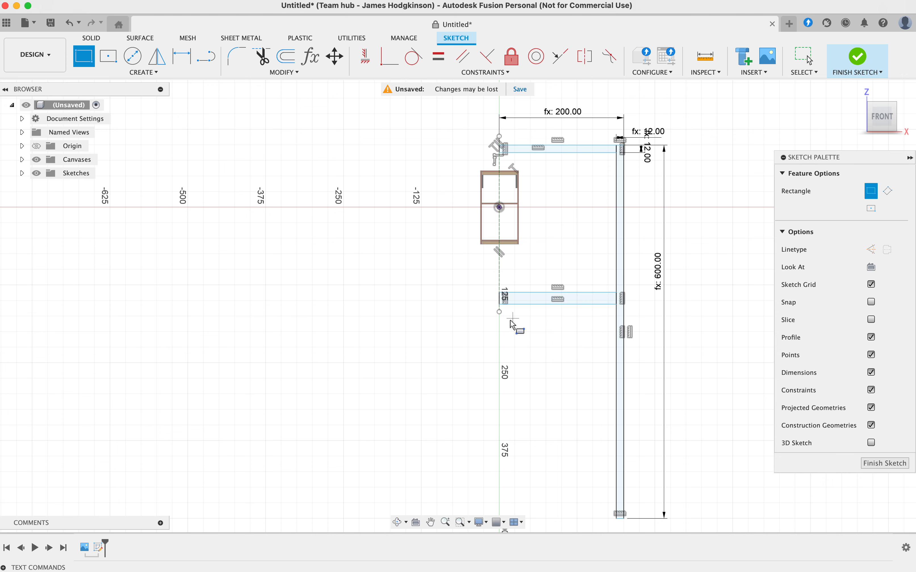
- Stretch the vertical construction line's lower endpoint to about 539 mm below the origin, past the tall rectangle's lower end
{"action": "key", "text": "Escape"}
{"action": "left_click_drag", "start_coordinate": [525, 525], "coordinate": [527, 529]}
{"action": "mouse_move", "coordinate": [545, 477]}
{"action": "middle_mouse_down"}
{"action": "mouse_move", "coordinate": [552, 337]}
{"action": "mouse_move", "coordinate": [550, 344]}
{"action": "middle_mouse_up"}
{"action": "scroll", "coordinate": [552, 337], "scroll_direction": "down", "scroll_amount": 2}
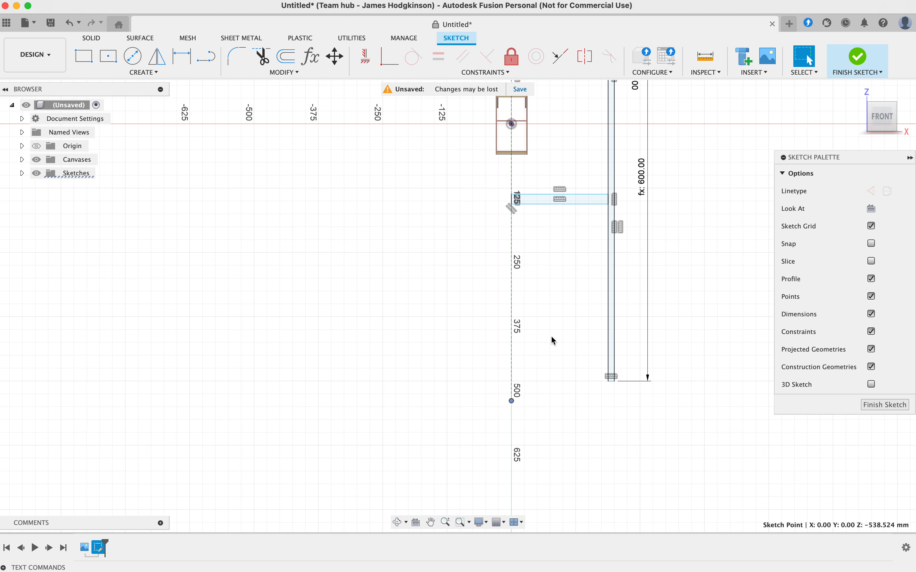
- Draw a bottom-shelf rectangle about 17 mm high from the tall rectangle's inner edge to the construction line, near its lower end
{"action": "left_click", "coordinate": [84, 56]}
{"action": "scroll", "coordinate": [593, 374], "scroll_direction": "up", "scroll_amount": 3}
{"action": "left_click", "coordinate": [620, 349]}
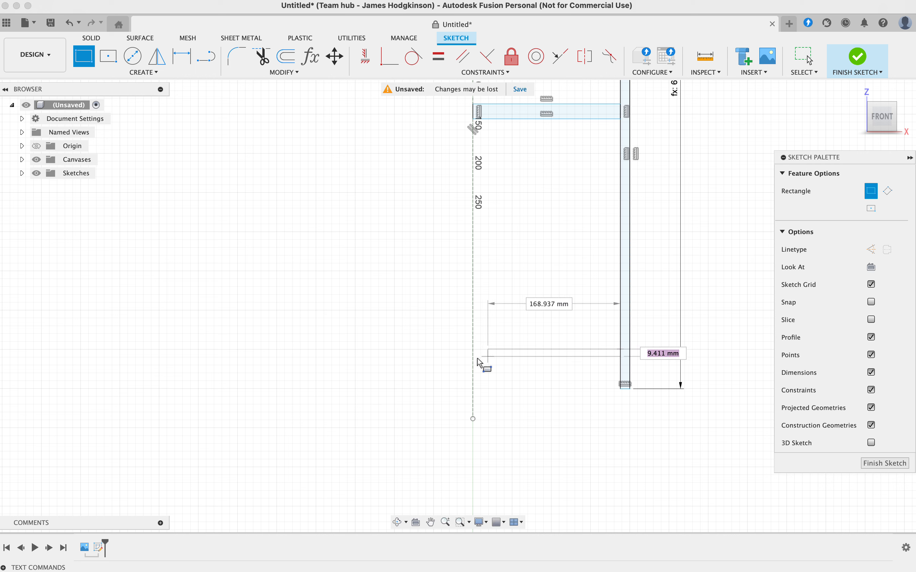
{"action": "left_click", "coordinate": [473, 362]}
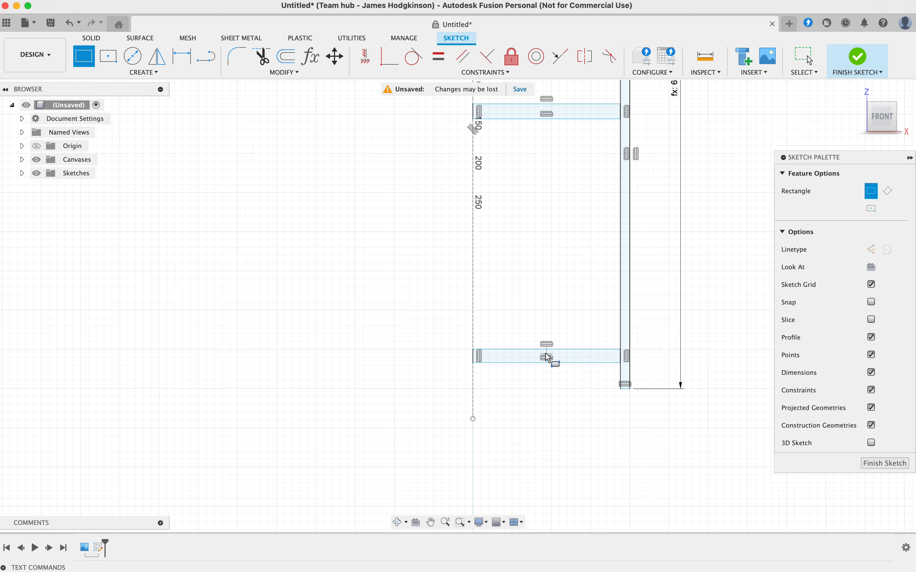
- Dimension the bottom-shelf rectangle's height with the woodThickness parameter
{"action": "key", "text": "d"}
{"action": "left_click", "coordinate": [542, 350]}
{"action": "left_click", "coordinate": [541, 363]}
{"action": "left_click", "coordinate": [725, 356]}
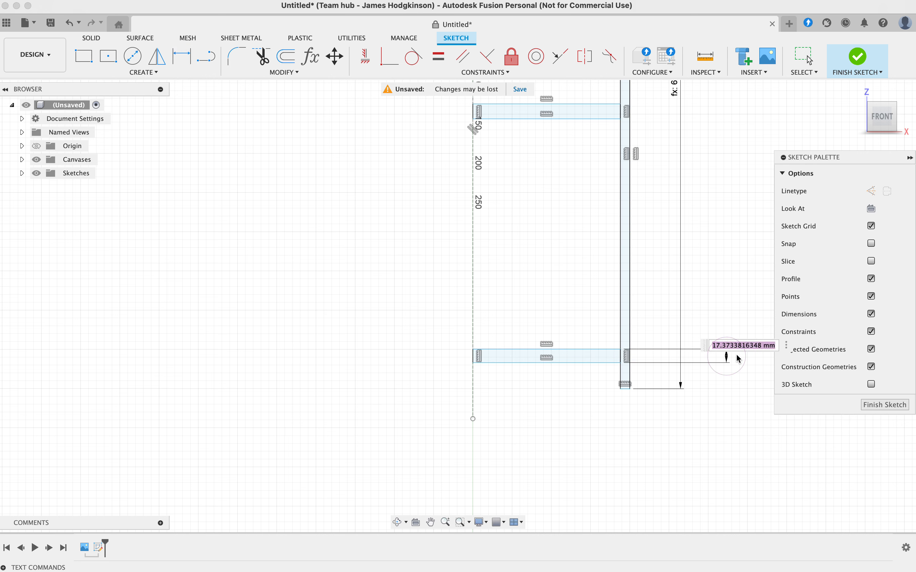
{"action": "type", "text": "w"}
{"action": "key", "text": "Return"}
{"action": "key", "text": "Return"}
- Dimension the middle-shelf rectangle's height with the woodThickness parameter
{"action": "middle_click_drag", "start_coordinate": [744, 284], "coordinate": [729, 340]}
{"action": "left_click", "coordinate": [569, 162]}
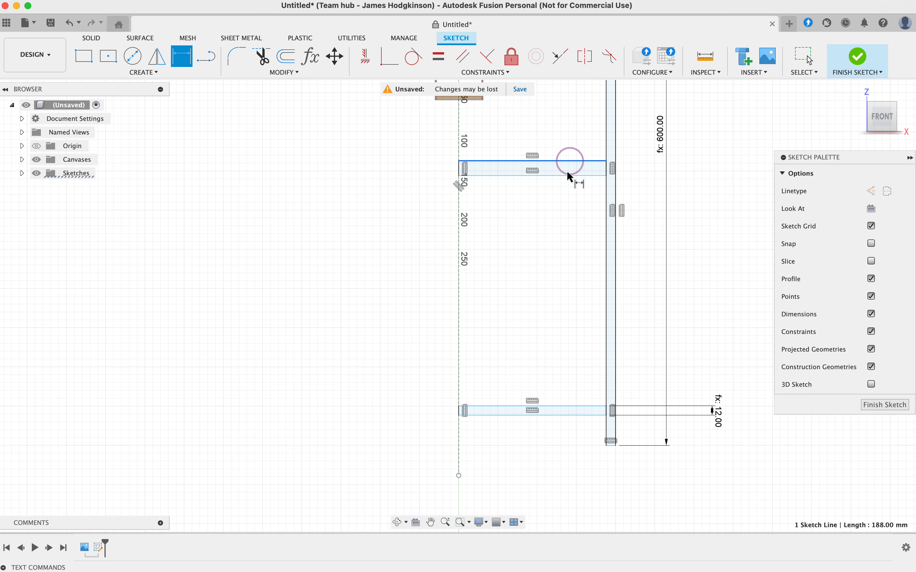
{"action": "left_click", "coordinate": [592, 175]}
{"action": "left_click", "coordinate": [722, 170]}
{"action": "type", "text": "woodThickness"}
{"action": "key", "text": "Return"}
{"action": "key", "text": "Return"}
- Collapse the Sketch Palette to free space around the sketch
{"action": "scroll", "coordinate": [677, 197], "scroll_direction": "down", "scroll_amount": 5}
{"action": "middle_click_drag", "start_coordinate": [700, 159], "coordinate": [676, 253]}
{"action": "scroll", "coordinate": [674, 249], "scroll_direction": "down", "scroll_amount": 2}
{"action": "left_click", "coordinate": [910, 158]}
- Draw a narrow vertical rectangle below the top panel, against the tall rectangle's inner edge
{"action": "scroll", "coordinate": [738, 178], "scroll_direction": "up", "scroll_amount": 4}
{"action": "mouse_move", "coordinate": [646, 327]}
{"action": "middle_mouse_down"}
{"action": "mouse_move", "coordinate": [672, 238]}
{"action": "mouse_move", "coordinate": [705, 267]}
{"action": "middle_mouse_up"}
{"action": "scroll", "coordinate": [708, 270], "scroll_direction": "down", "scroll_amount": 2}
{"action": "key", "text": "d"}
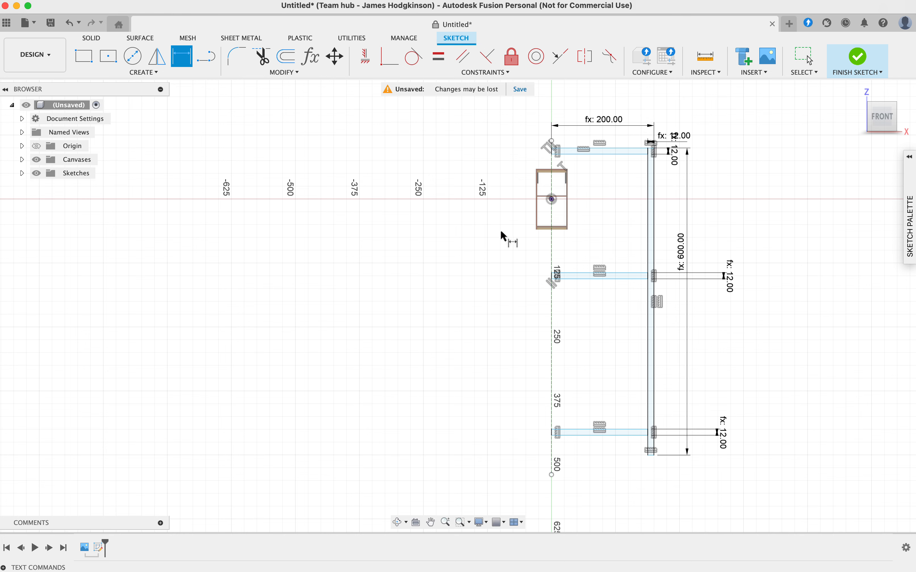
{"action": "scroll", "coordinate": [617, 137], "scroll_direction": "up", "scroll_amount": 5}
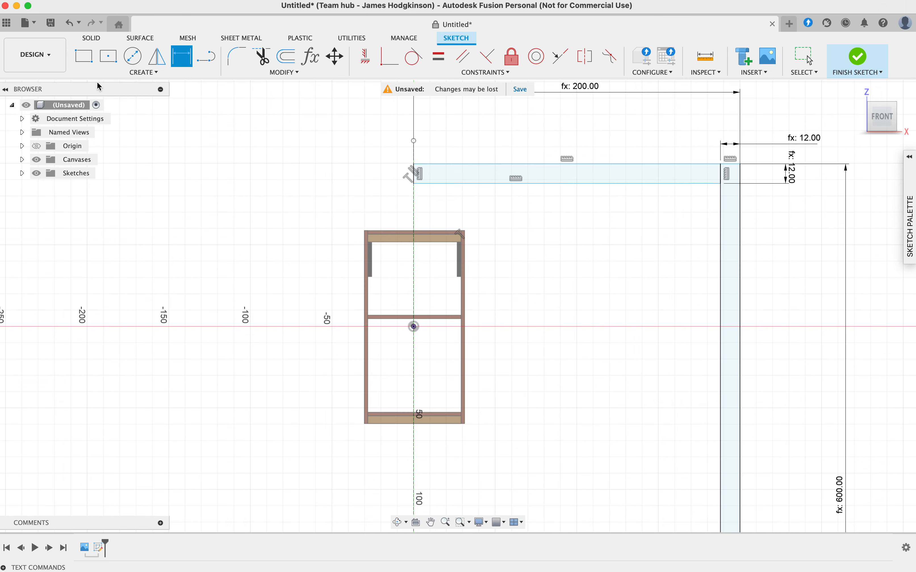
{"action": "key", "text": "r"}
{"action": "left_click", "coordinate": [697, 184]}
{"action": "left_click", "coordinate": [720, 286]}
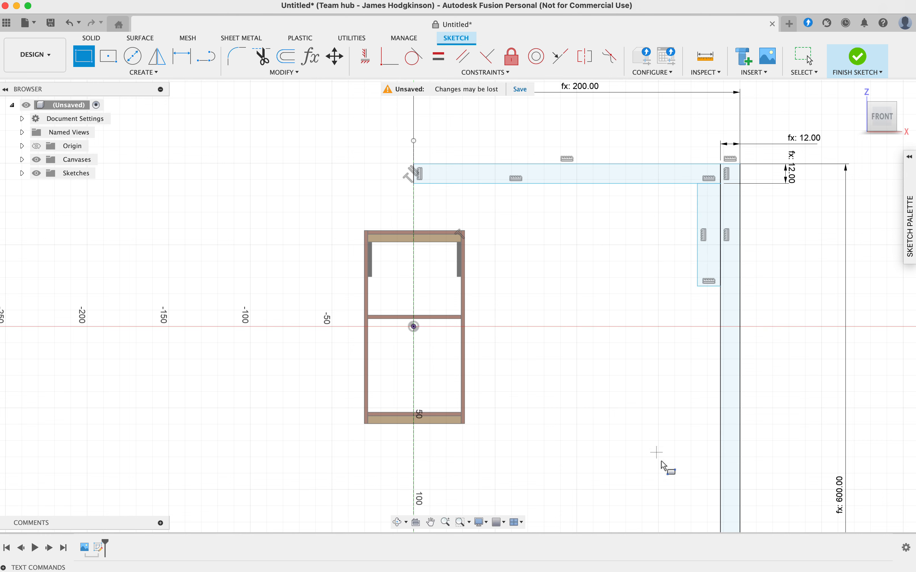
- Draw a plinth rectangle about 30 mm high beneath the bottom shelf, from the construction line to the tall rectangle's inner edge
{"action": "scroll", "coordinate": [660, 460], "scroll_direction": "down", "scroll_amount": 15}
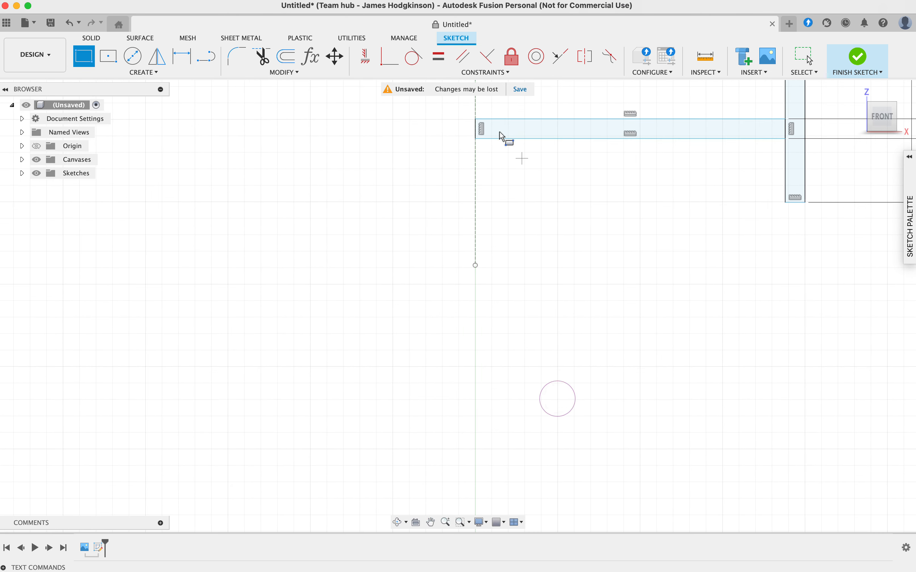
{"action": "scroll", "coordinate": [509, 144], "scroll_direction": "down", "scroll_amount": 2}
{"action": "left_click", "coordinate": [478, 138]}
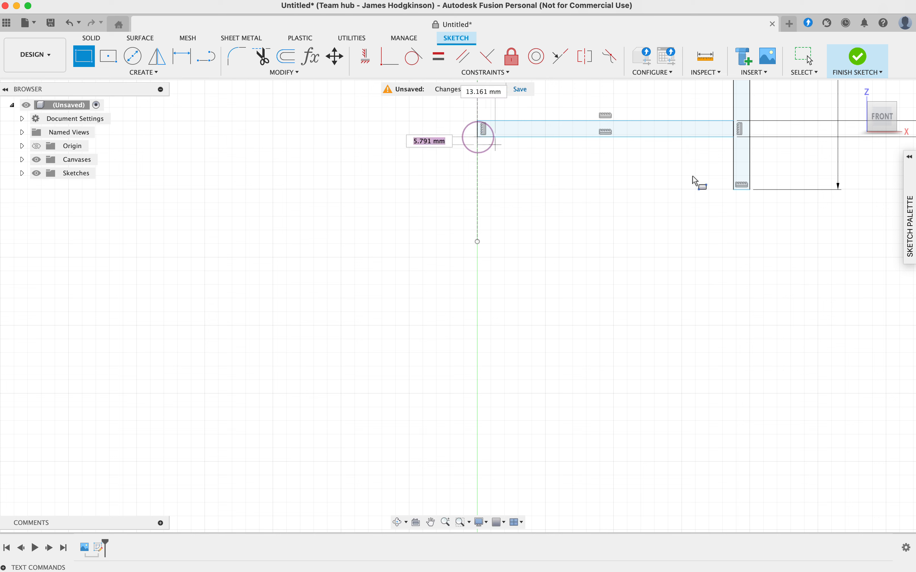
{"action": "left_click", "coordinate": [733, 179]}
- Dimension the plinth rectangle's height as 42 mm
{"action": "key", "text": "d"}
{"action": "left_click", "coordinate": [645, 138]}
{"action": "left_click", "coordinate": [648, 178]}
{"action": "left_click", "coordinate": [696, 243]}
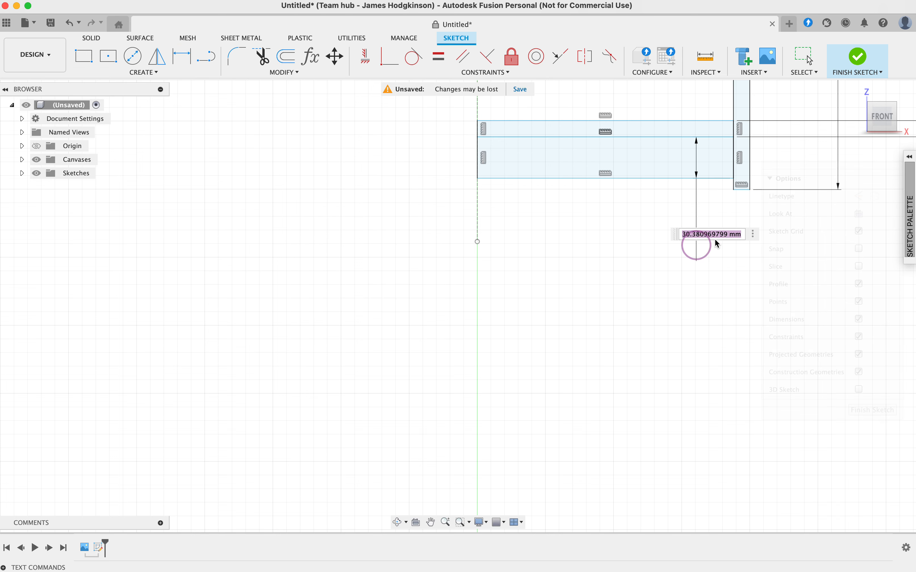
{"action": "scroll", "coordinate": [615, 229], "scroll_direction": "down", "scroll_amount": 1}
{"action": "type", "text": "42"}
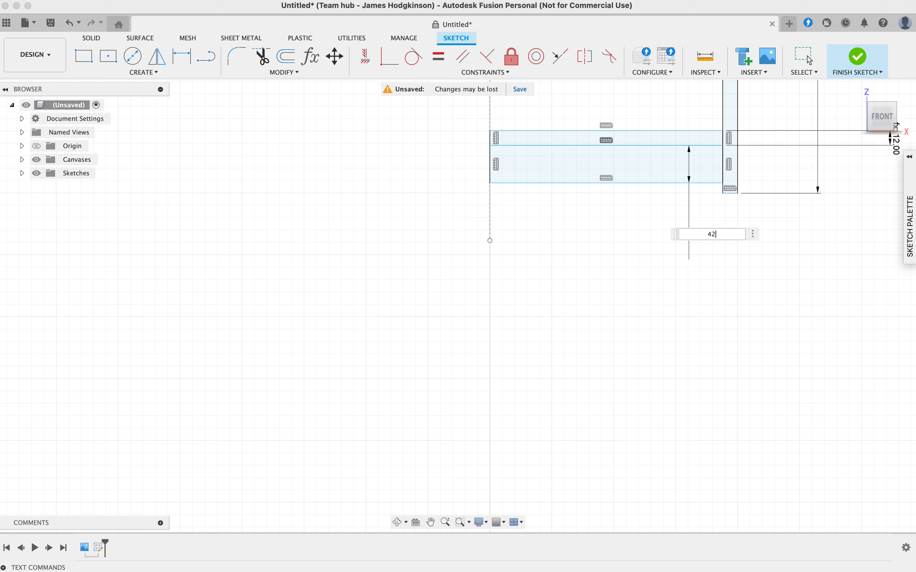
{"action": "key", "text": "Return"}
- Make the tall side panel's bottom inner corner coincident with the plinth's adjacent lower corner using the Coincident constraint
{"action": "scroll", "coordinate": [772, 226], "scroll_direction": "up", "scroll_amount": 5}
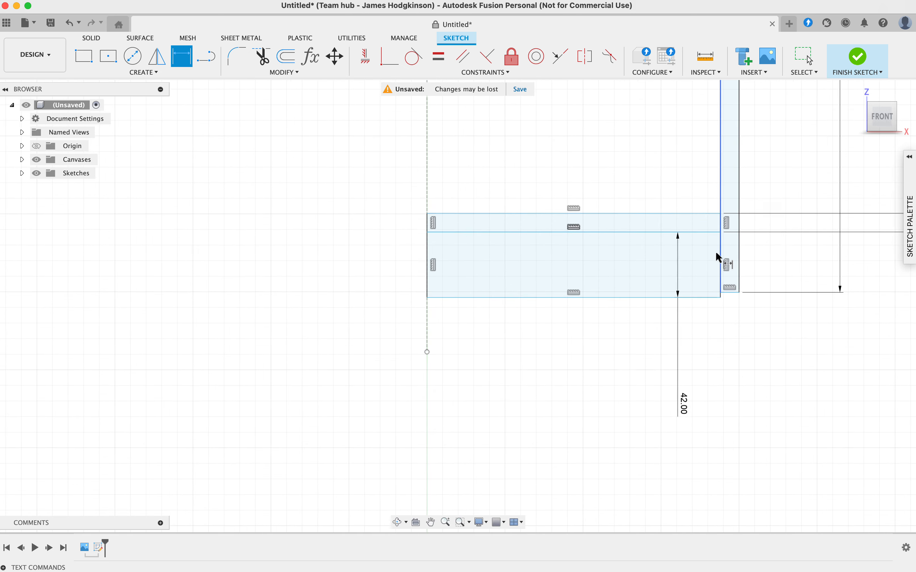
{"action": "left_click", "coordinate": [389, 56]}
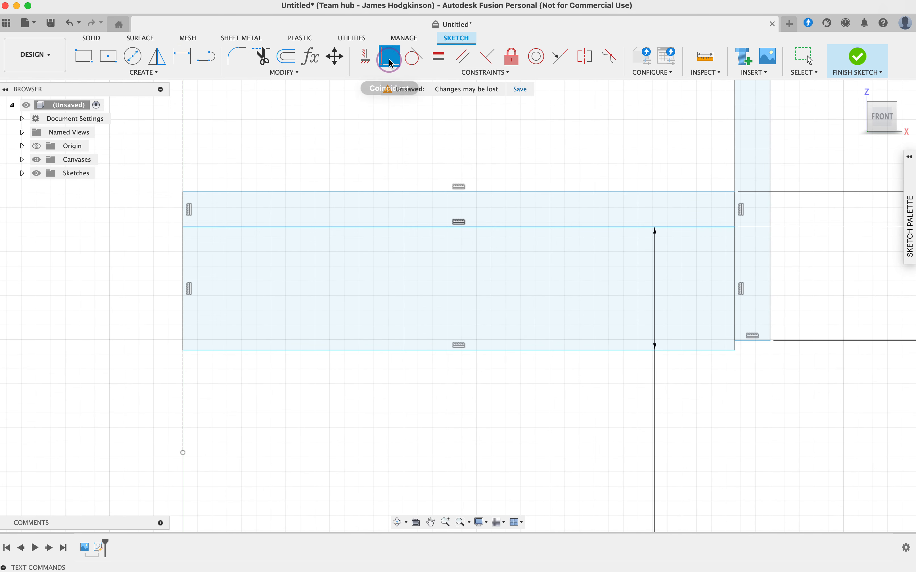
{"action": "left_click", "coordinate": [734, 350]}
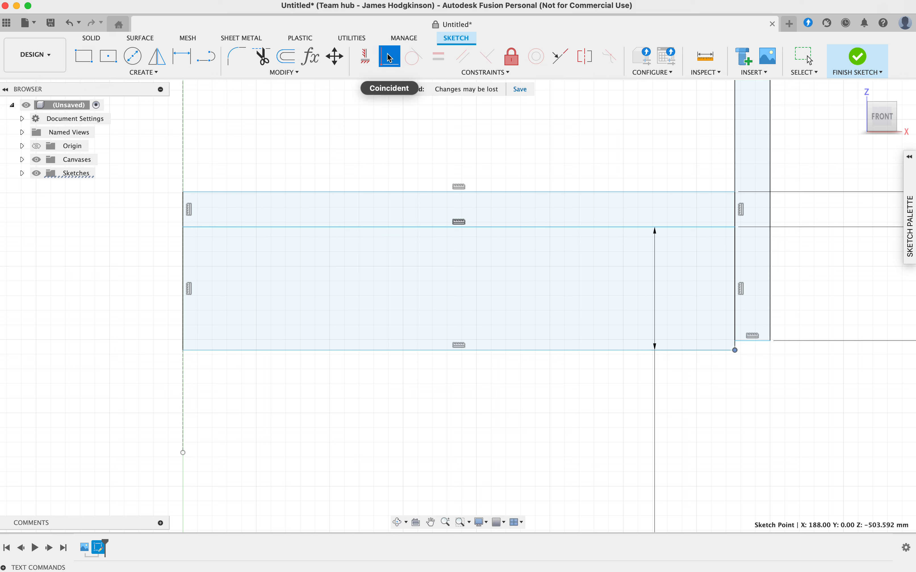
{"action": "left_click", "coordinate": [734, 341]}
{"action": "left_click", "coordinate": [735, 349]}
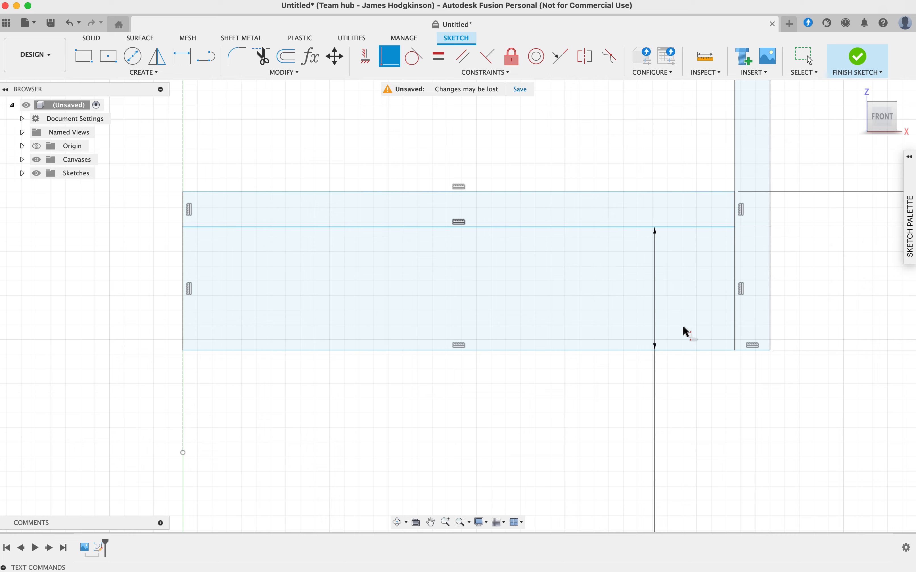
{"action": "scroll", "coordinate": [666, 332], "scroll_direction": "down", "scroll_amount": 3}
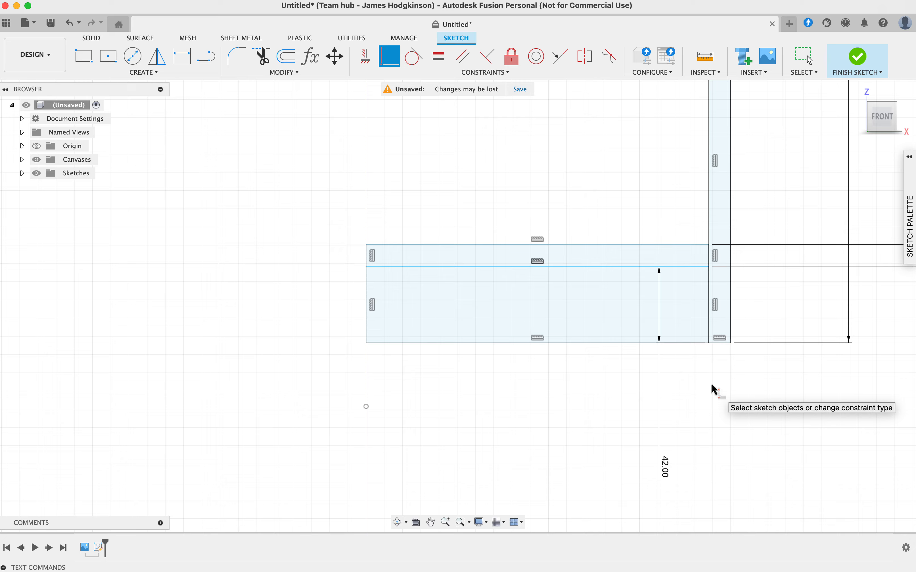
- Hide the canvas and try to make the middle shelf's lower corner on the construction line coincident with the sketch origin
{"action": "scroll", "coordinate": [711, 390], "scroll_direction": "down", "scroll_amount": 5}
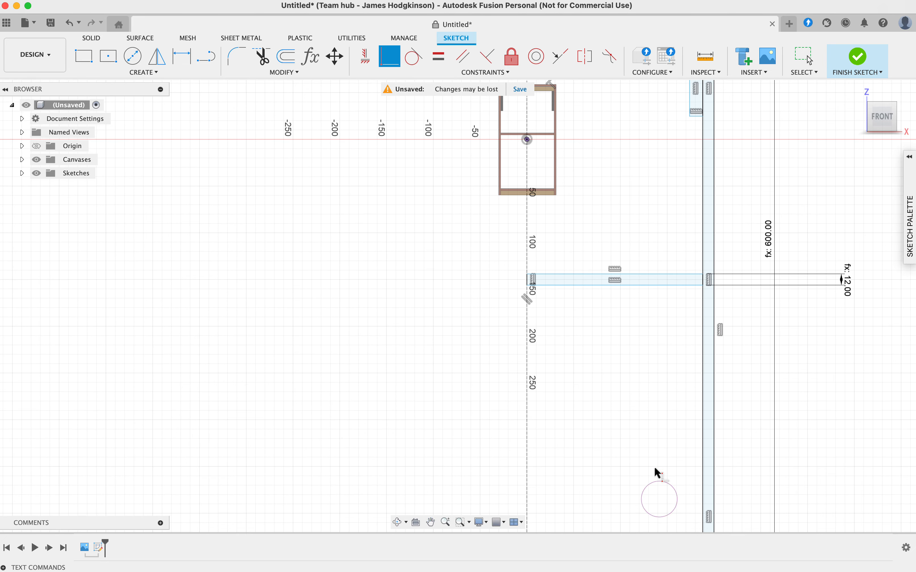
{"action": "scroll", "coordinate": [664, 318], "scroll_direction": "down", "scroll_amount": 2}
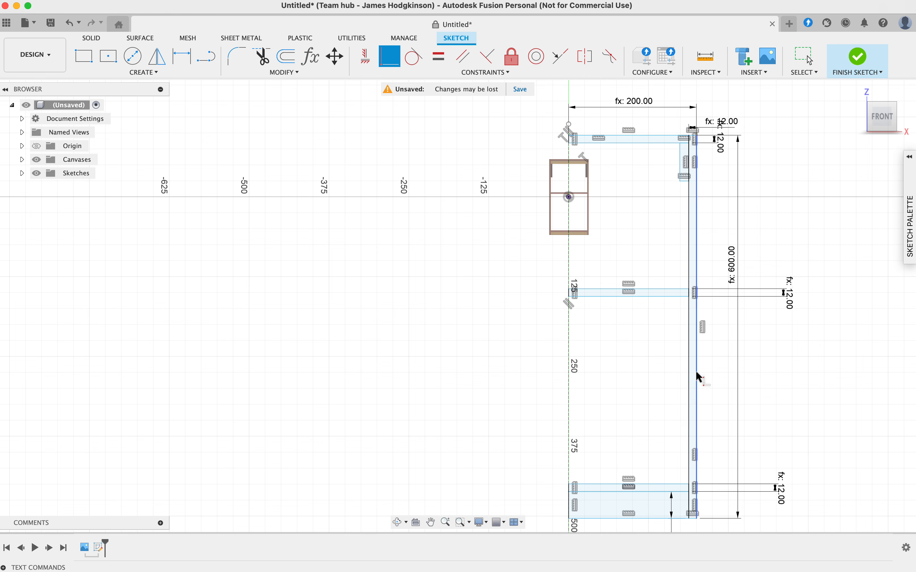
{"action": "scroll", "coordinate": [701, 293], "scroll_direction": "up", "scroll_amount": 10}
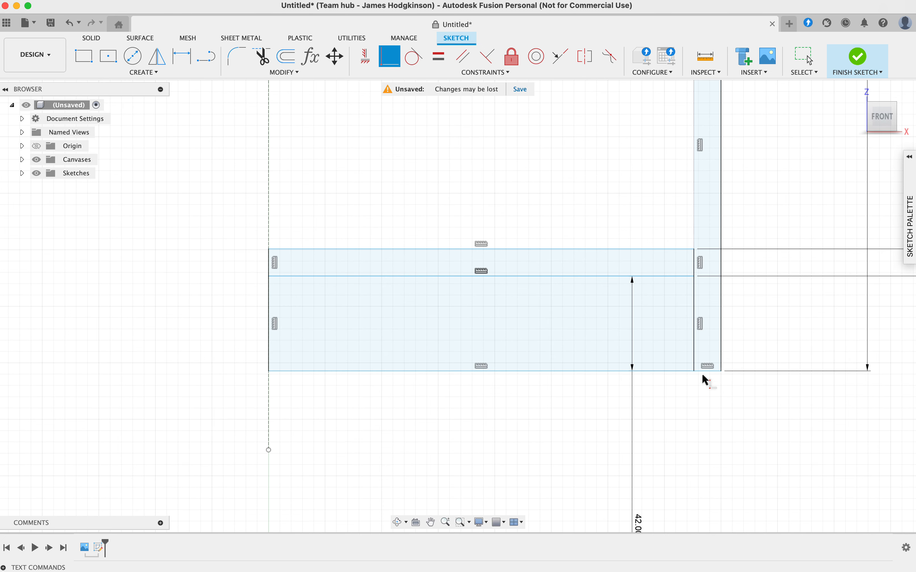
{"action": "scroll", "coordinate": [702, 372], "scroll_direction": "down", "scroll_amount": 10}
{"action": "middle_click_drag", "start_coordinate": [677, 227], "coordinate": [660, 332]}
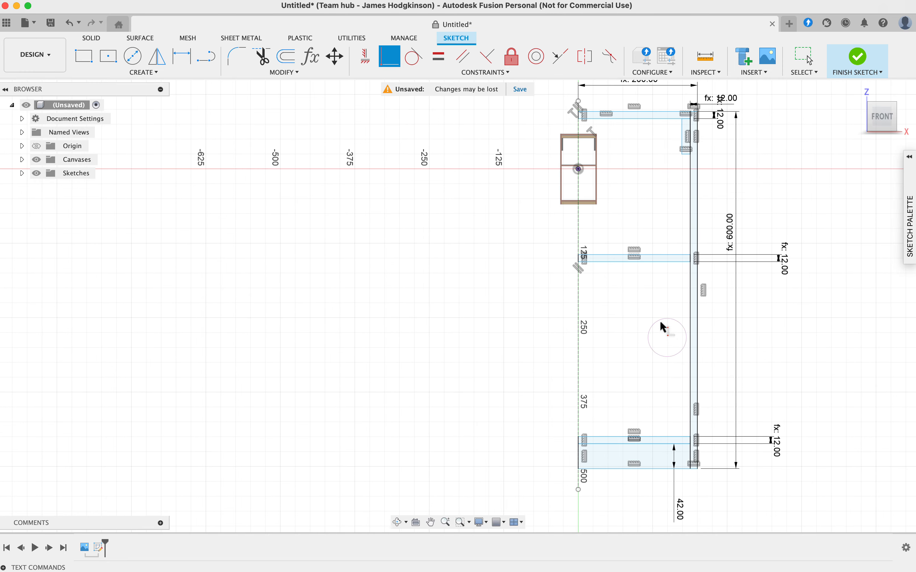
{"action": "middle_click_drag", "start_coordinate": [624, 198], "coordinate": [632, 282]}
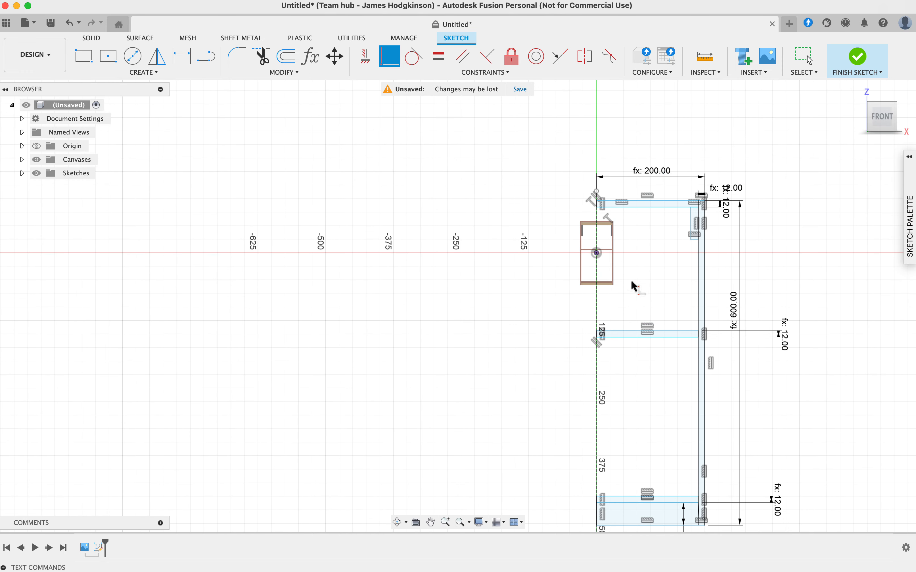
{"action": "left_click", "coordinate": [36, 160]}
{"action": "scroll", "coordinate": [609, 309], "scroll_direction": "up", "scroll_amount": 5}
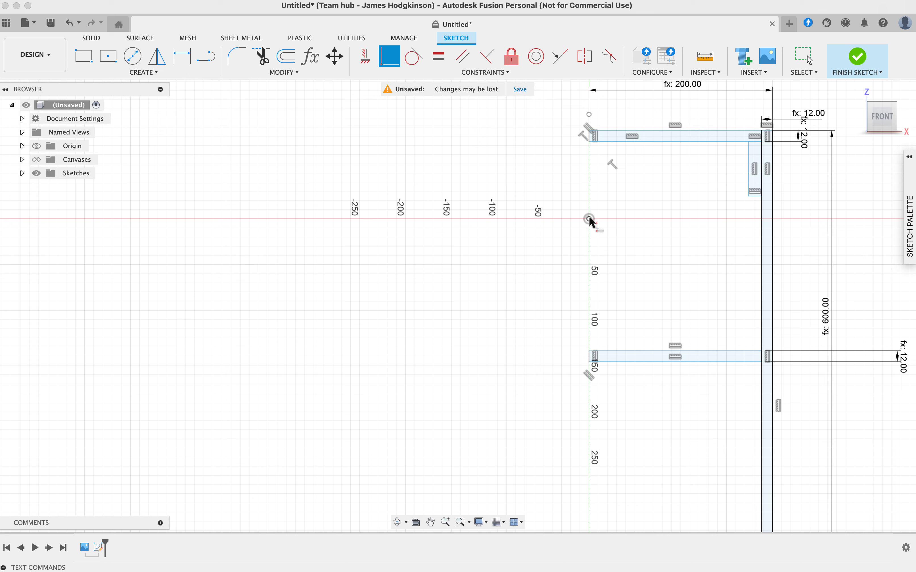
{"action": "left_click", "coordinate": [588, 362]}
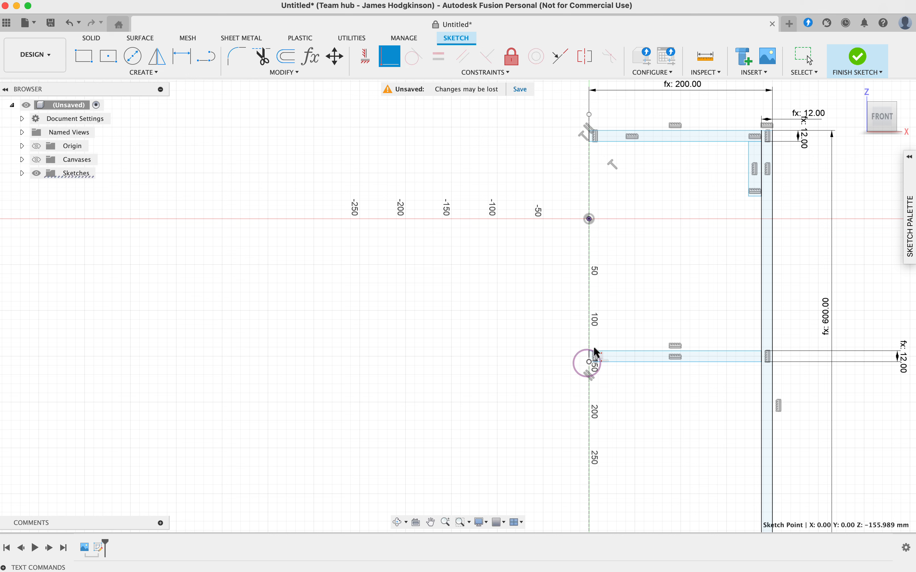
{"action": "left_click", "coordinate": [588, 218]}
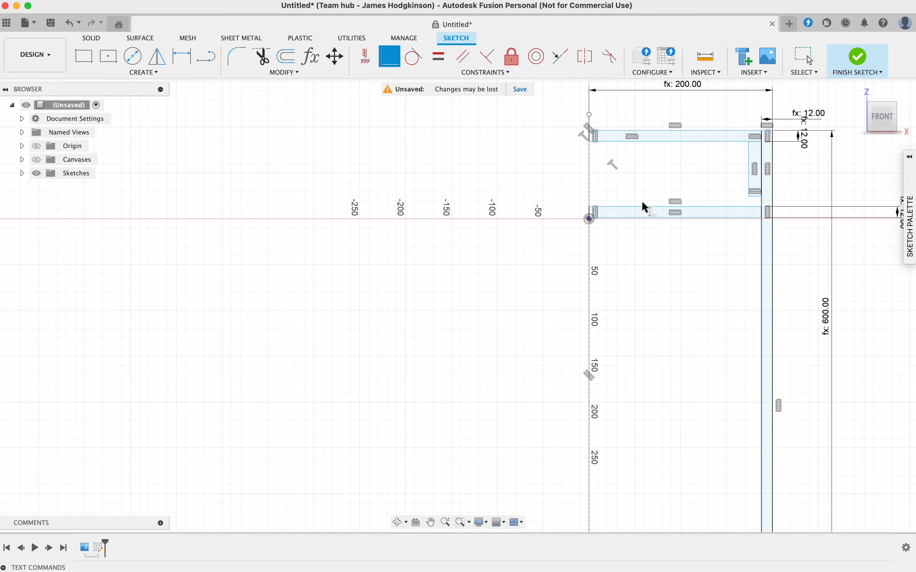
{"action": "key", "text": "Escape"}
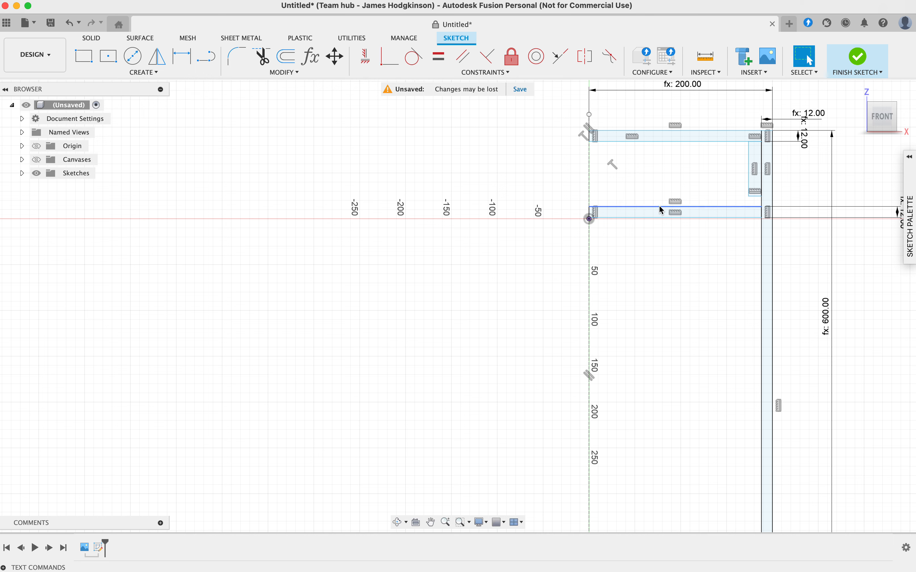
{"action": "key", "text": "super+z"}
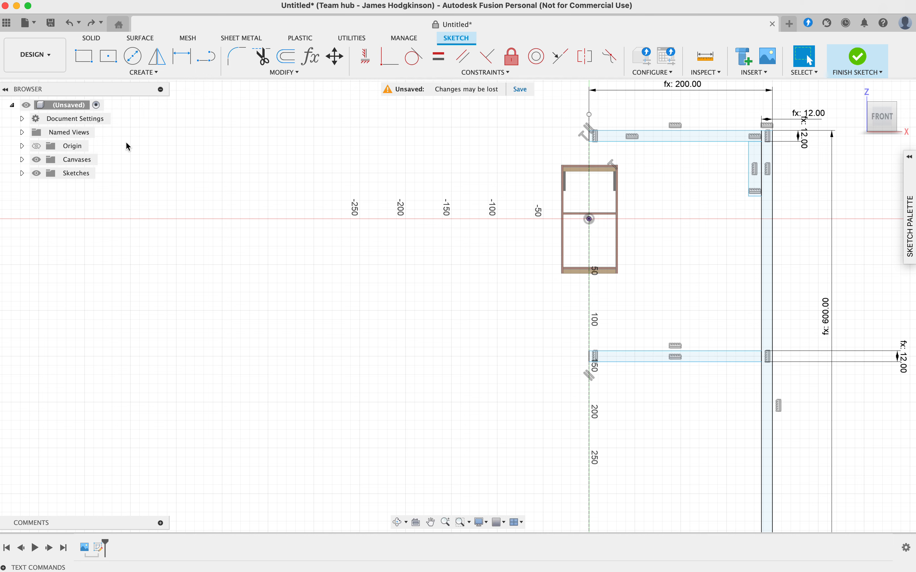
- Hide the canvas and extend the vertical construction line's upper endpoint to about Z 829 mm
{"action": "left_click", "coordinate": [37, 159]}
{"action": "scroll", "coordinate": [440, 333], "scroll_direction": "down", "scroll_amount": 5}
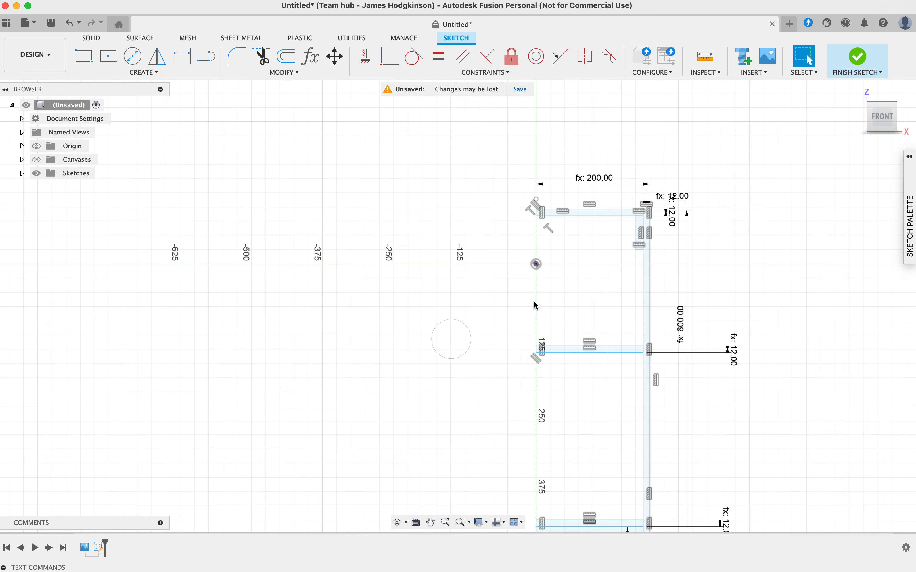
{"action": "scroll", "coordinate": [547, 250], "scroll_direction": "down", "scroll_amount": 3}
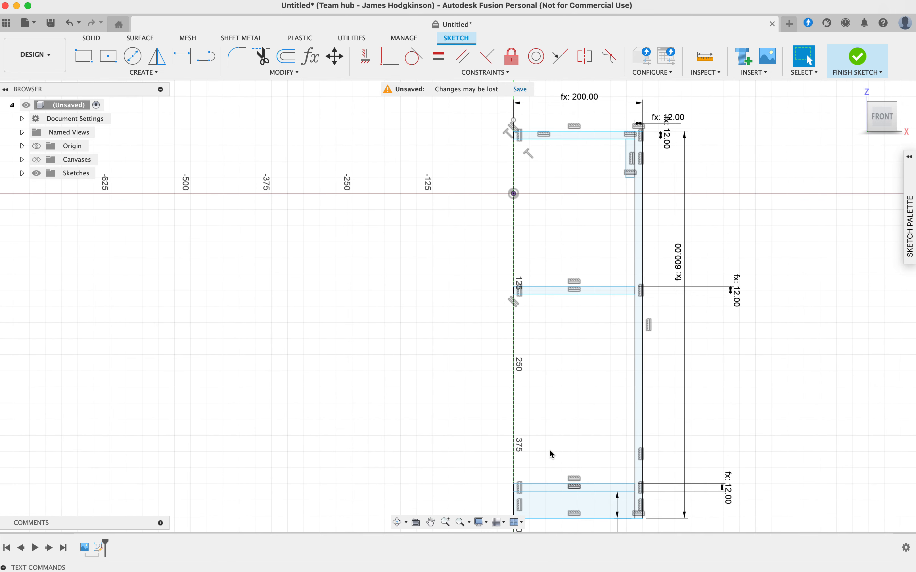
{"action": "scroll", "coordinate": [472, 216], "scroll_direction": "up", "scroll_amount": 5}
{"action": "scroll", "coordinate": [472, 218], "scroll_direction": "down", "scroll_amount": 5}
{"action": "middle_click_drag", "start_coordinate": [492, 173], "coordinate": [473, 489]}
{"action": "left_click_drag", "start_coordinate": [492, 495], "coordinate": [503, 141]}
{"action": "scroll", "coordinate": [545, 351], "scroll_direction": "down", "scroll_amount": 3}
{"action": "middle_click_drag", "start_coordinate": [575, 380], "coordinate": [598, 159]}
{"action": "scroll", "coordinate": [604, 232], "scroll_direction": "up", "scroll_amount": 2}
{"action": "scroll", "coordinate": [595, 257], "scroll_direction": "down", "scroll_amount": 4}
{"action": "left_click", "coordinate": [389, 61]}
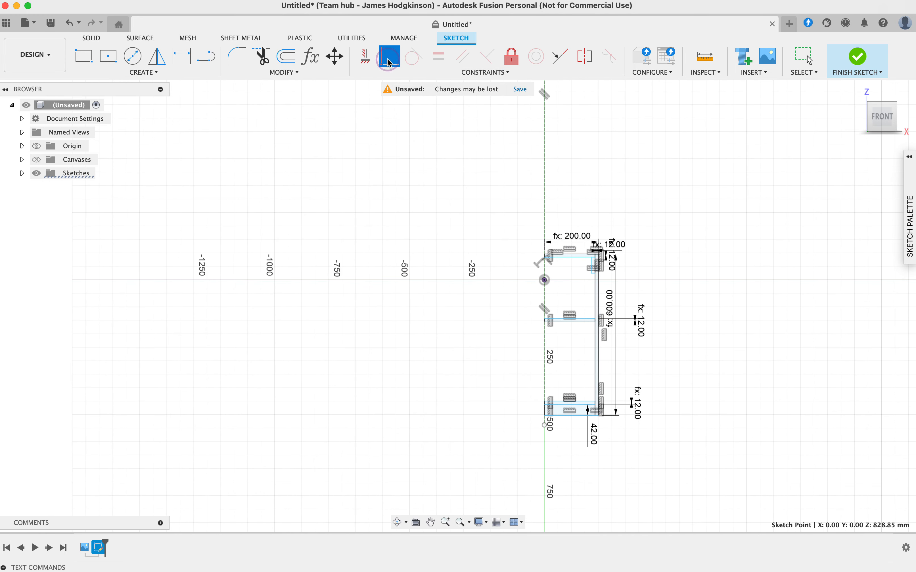
{"action": "left_click", "coordinate": [545, 416]}
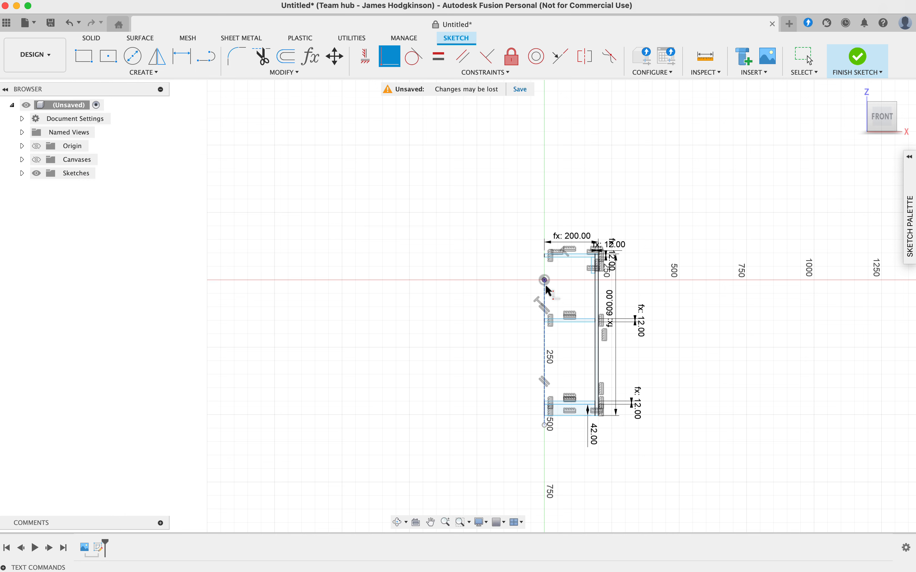
{"action": "key", "text": "Escape"}
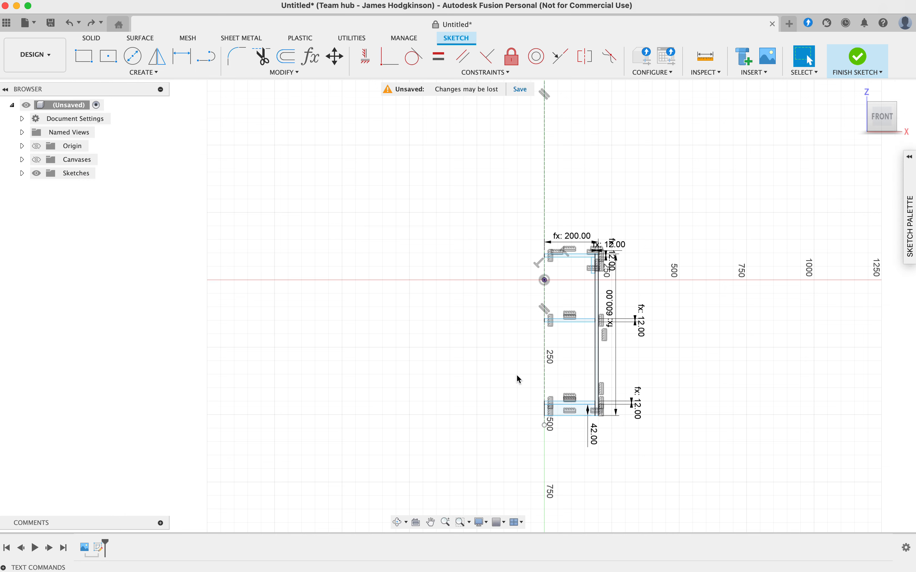
- Make the plinth's lower corner on the construction line coincident with the sketch origin
{"action": "left_click", "coordinate": [389, 56]}
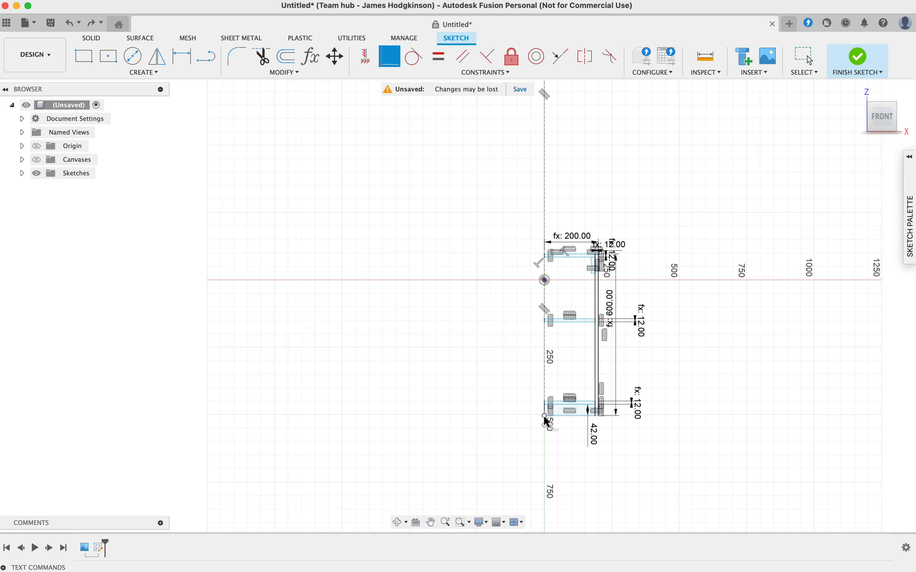
{"action": "left_click", "coordinate": [545, 416]}
{"action": "left_click", "coordinate": [544, 280]}
- Dimension the height of the narrow runner rectangle beneath the top panel as 42 mm
{"action": "middle_click_drag", "start_coordinate": [512, 219], "coordinate": [475, 384]}
{"action": "scroll", "coordinate": [537, 325], "scroll_direction": "up", "scroll_amount": 3}
{"action": "scroll", "coordinate": [543, 271], "scroll_direction": "up", "scroll_amount": 3}
{"action": "middle_click_drag", "start_coordinate": [460, 199], "coordinate": [439, 258]}
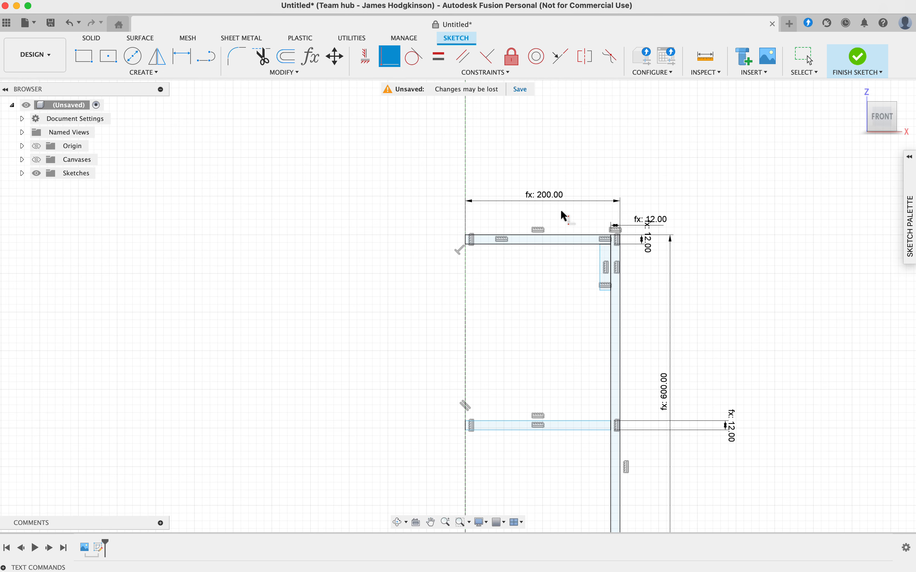
{"action": "scroll", "coordinate": [541, 247], "scroll_direction": "up", "scroll_amount": 3}
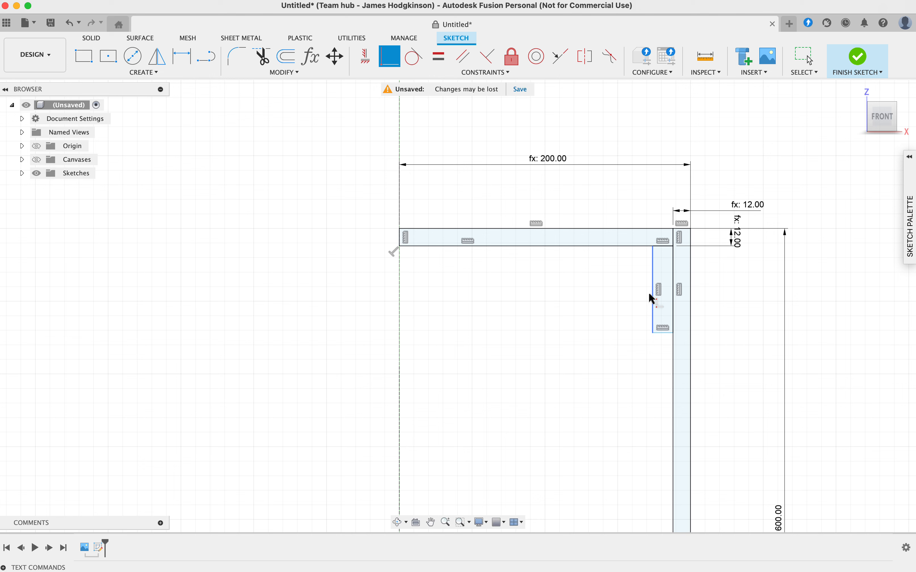
{"action": "key", "text": "d"}
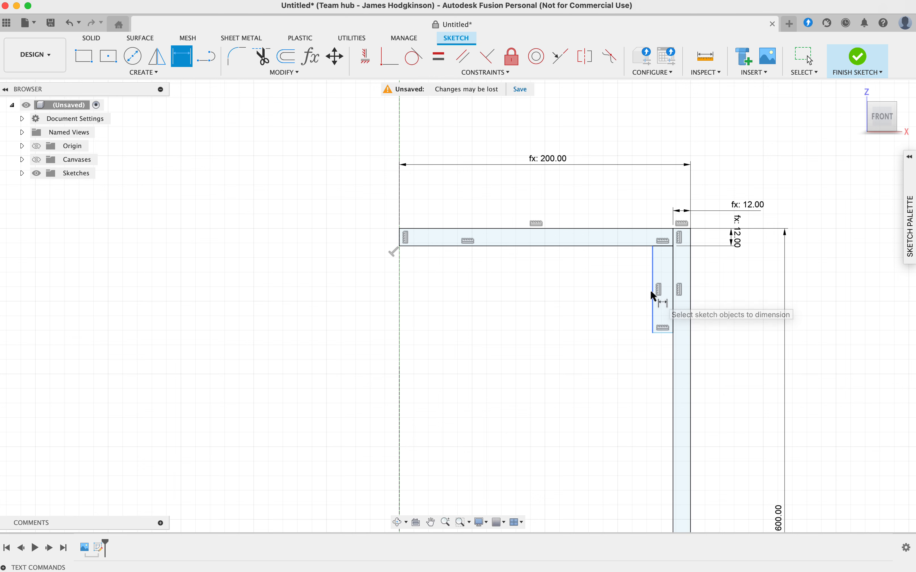
{"action": "left_click", "coordinate": [652, 293]}
{"action": "left_click", "coordinate": [587, 287]}
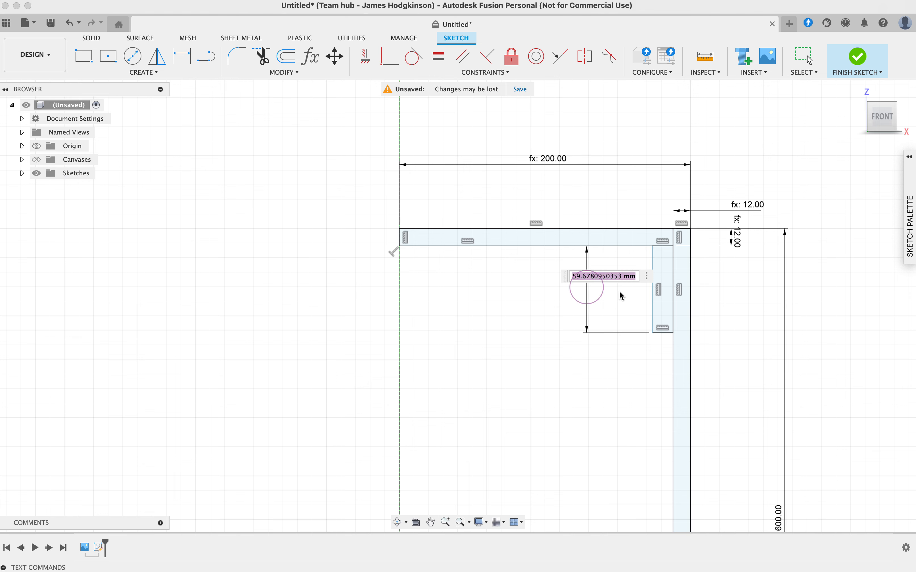
{"action": "type", "text": "42"}
{"action": "key", "text": "Return"}
- Dimension the runner rectangle's width with the woodThickness parameter
{"action": "scroll", "coordinate": [655, 281], "scroll_direction": "up", "scroll_amount": 3}
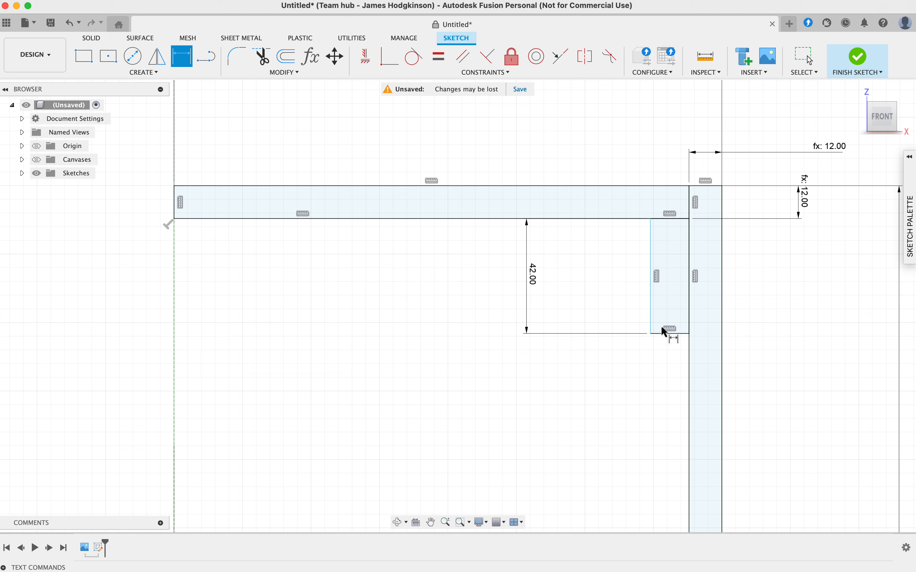
{"action": "left_click", "coordinate": [662, 334]}
{"action": "left_click", "coordinate": [621, 390]}
{"action": "type", "text": "wo"}
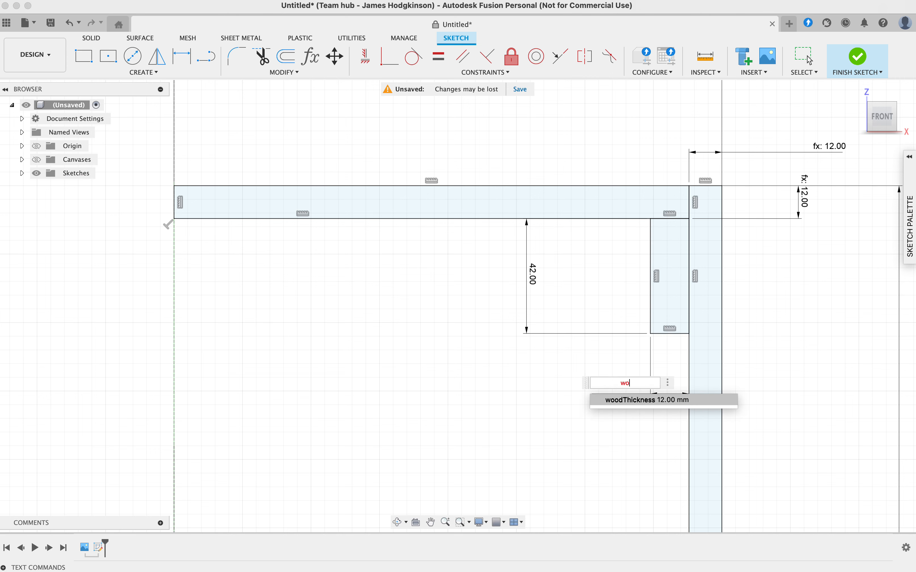
{"action": "key", "text": "Return"}
{"action": "key", "text": "Return"}
- Dimension the gap between the top panel's underside and the middle shelf's upper edge as 235 mm
{"action": "scroll", "coordinate": [636, 381], "scroll_direction": "down", "scroll_amount": 2}
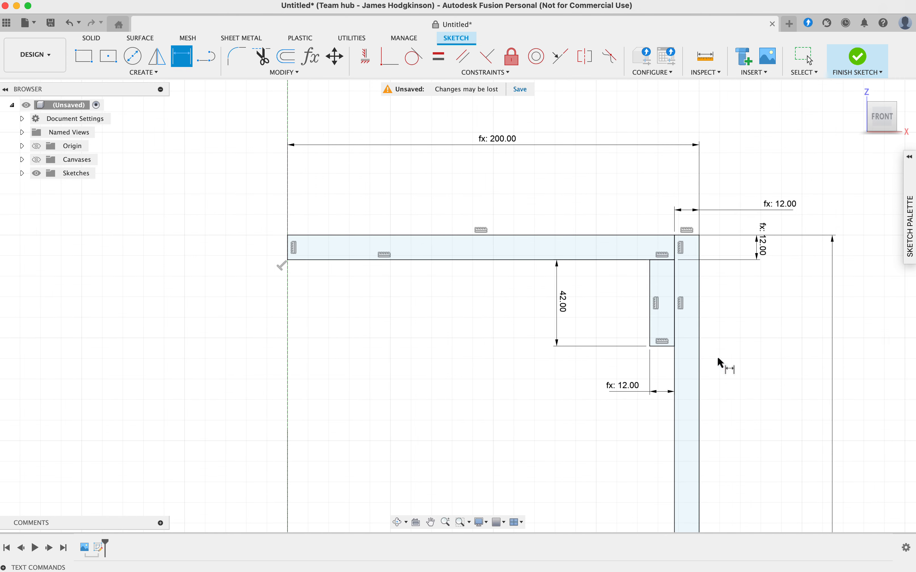
{"action": "scroll", "coordinate": [680, 390], "scroll_direction": "up", "scroll_amount": 3}
{"action": "scroll", "coordinate": [568, 417], "scroll_direction": "down", "scroll_amount": 6}
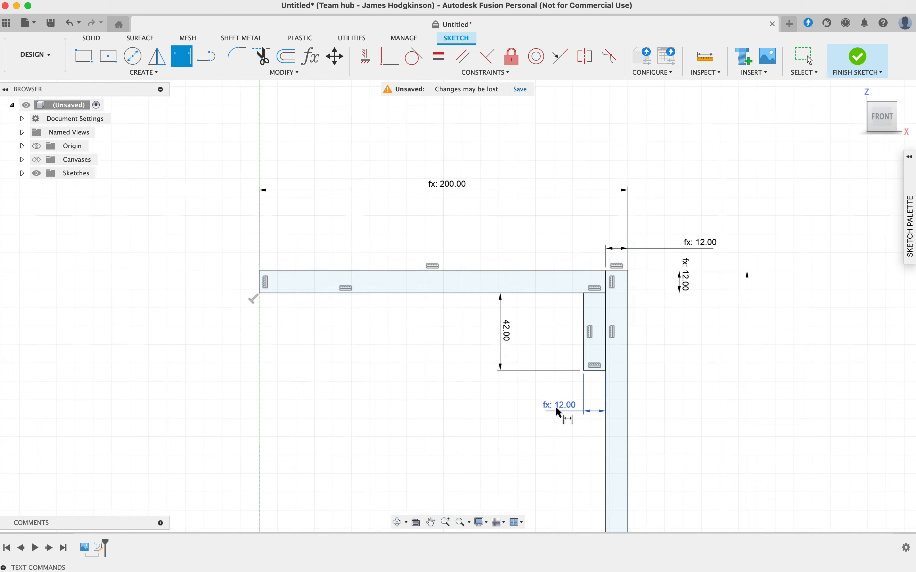
{"action": "scroll", "coordinate": [637, 237], "scroll_direction": "down", "scroll_amount": 2}
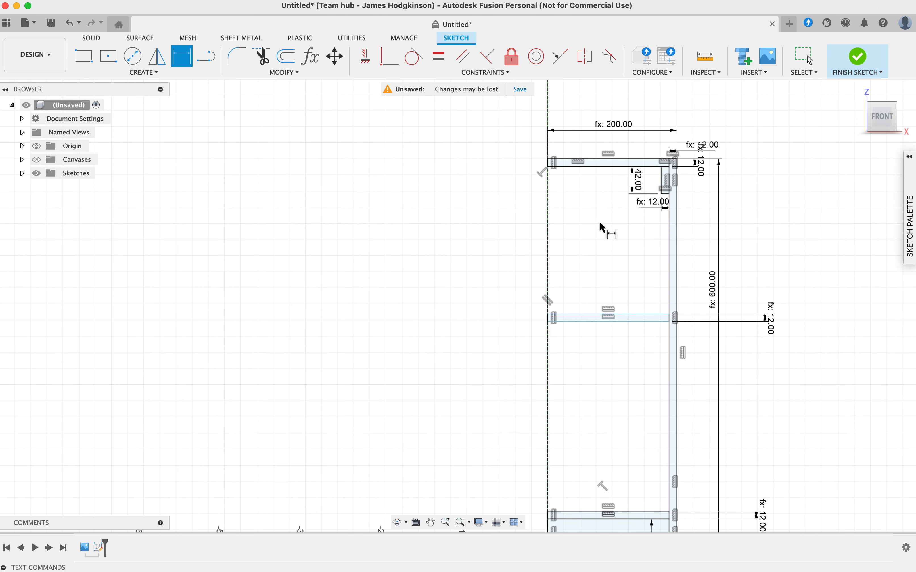
{"action": "left_click", "coordinate": [592, 167]}
{"action": "left_click", "coordinate": [601, 314]}
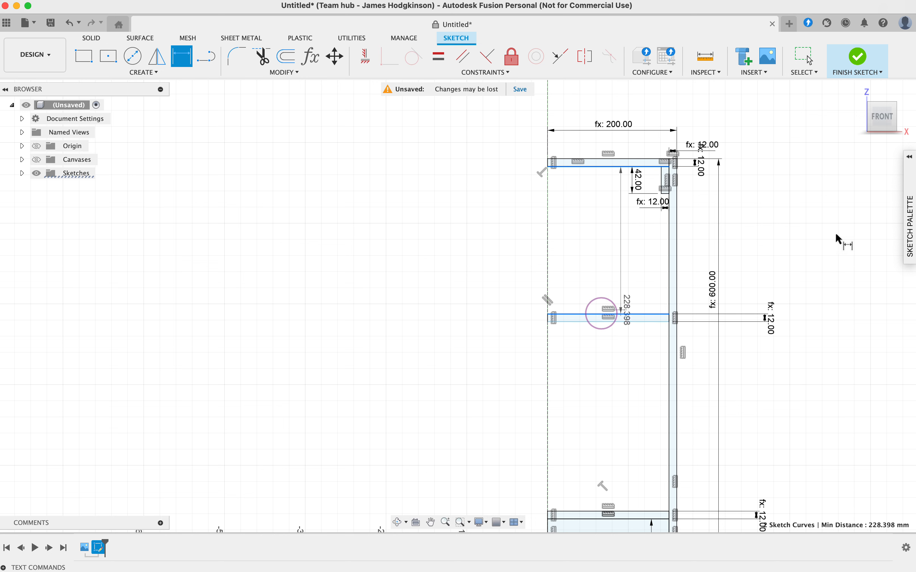
{"action": "left_click", "coordinate": [745, 240]}
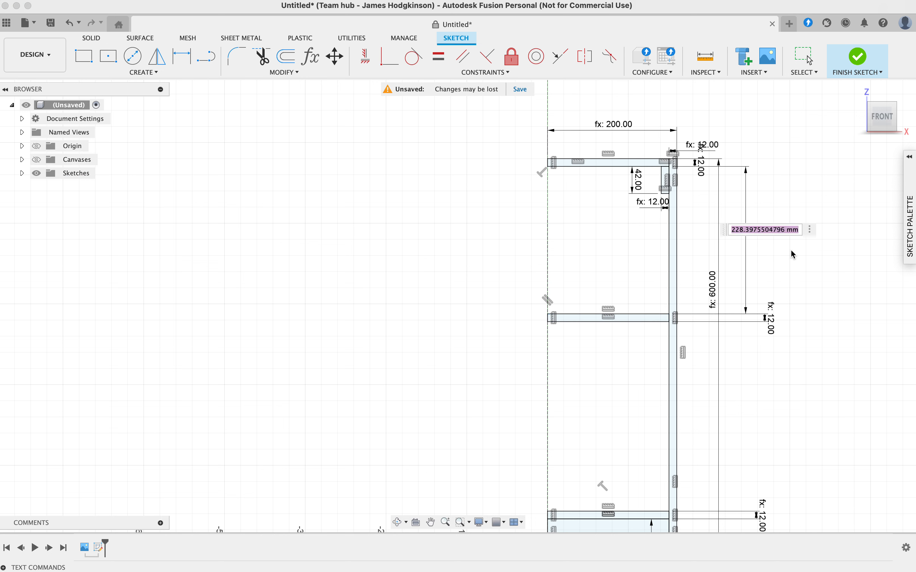
{"action": "type", "text": "25"}
{"action": "key", "text": "Return"}
{"action": "scroll", "coordinate": [651, 310], "scroll_direction": "up", "scroll_amount": 4}
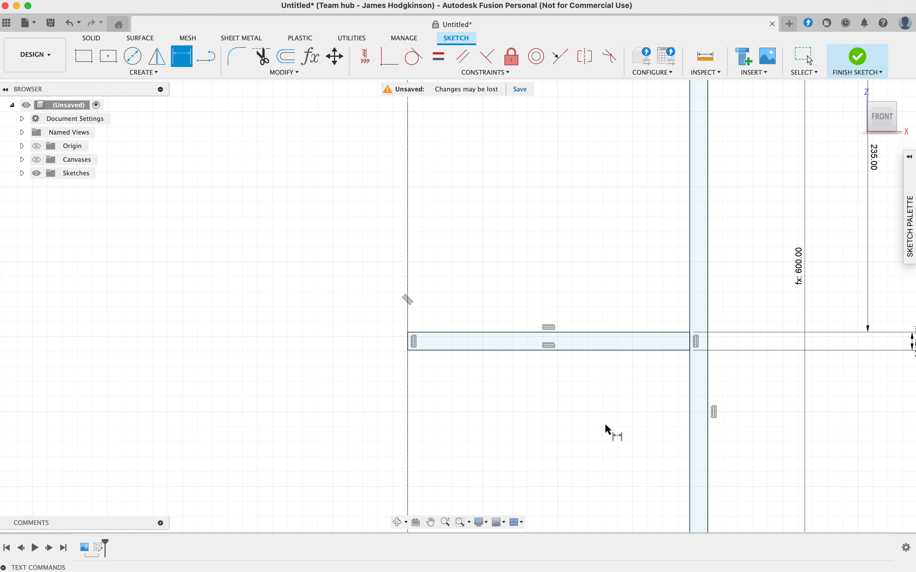
{"action": "scroll", "coordinate": [605, 428], "scroll_direction": "down", "scroll_amount": 3}
{"action": "scroll", "coordinate": [620, 300], "scroll_direction": "down", "scroll_amount": 5}
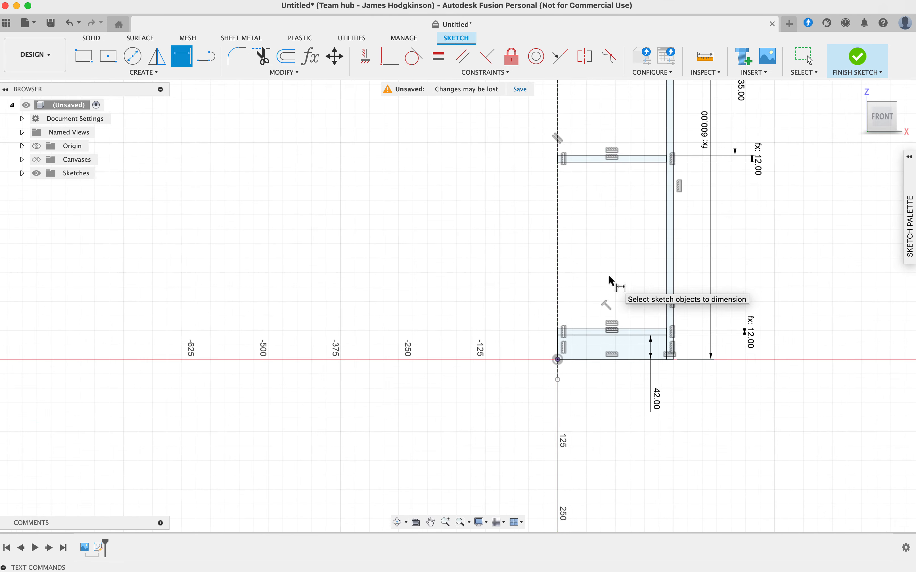
{"action": "mouse_move", "coordinate": [603, 249]}
{"action": "middle_mouse_down"}
{"action": "mouse_move", "coordinate": [622, 368]}
{"action": "mouse_move", "coordinate": [625, 348]}
{"action": "middle_mouse_up"}
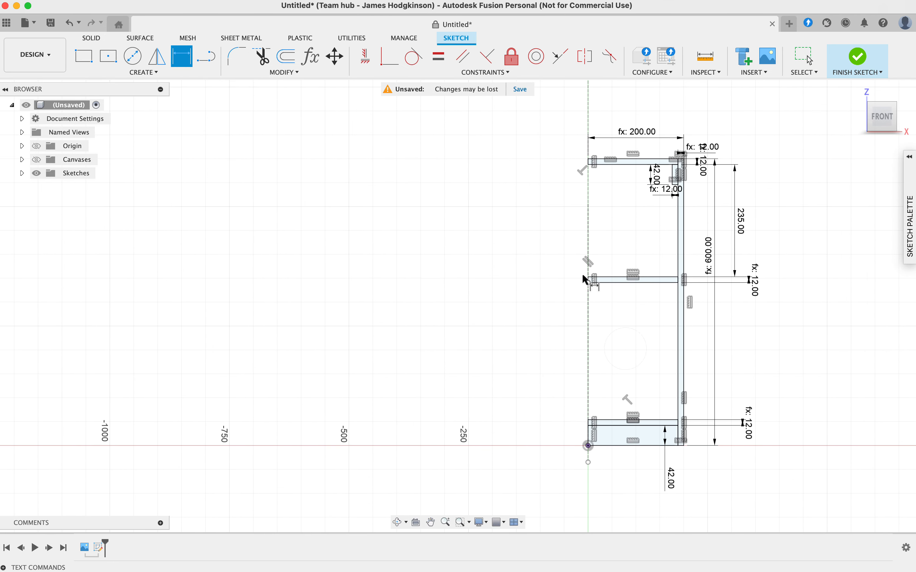
- Hide all dimensions in the cabinet front sketch
{"action": "left_click", "coordinate": [909, 156]}
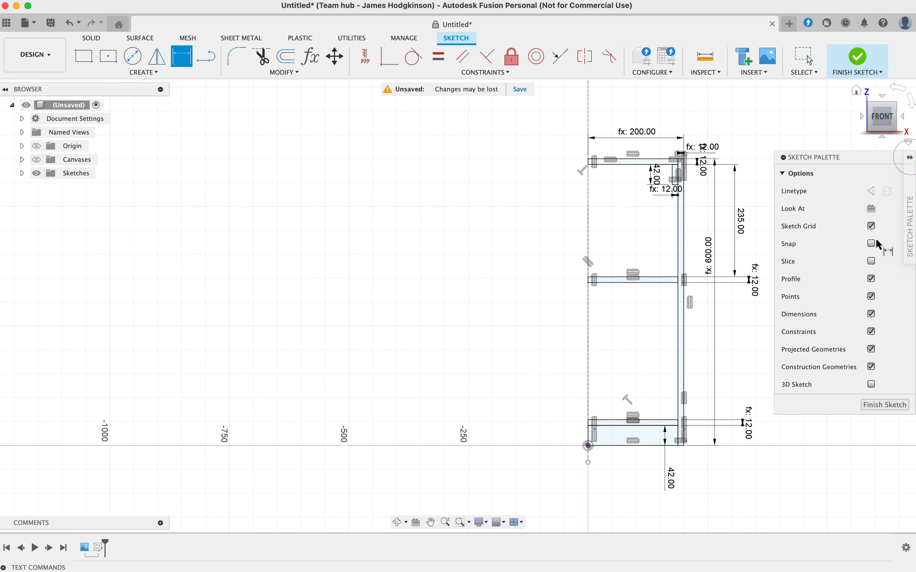
{"action": "left_click", "coordinate": [872, 314]}
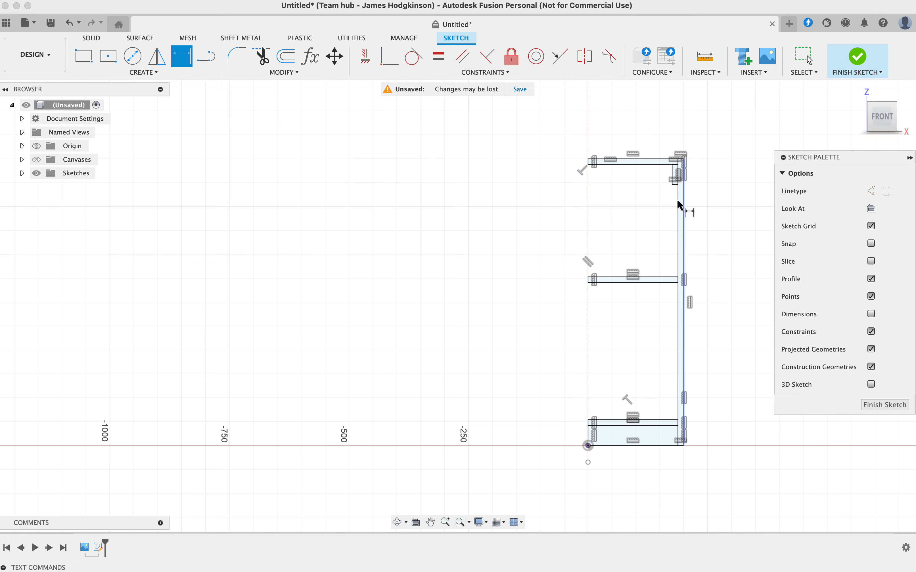
{"action": "key", "text": "Escape"}
{"action": "left_click_drag", "start_coordinate": [557, 142], "coordinate": [593, 168]}
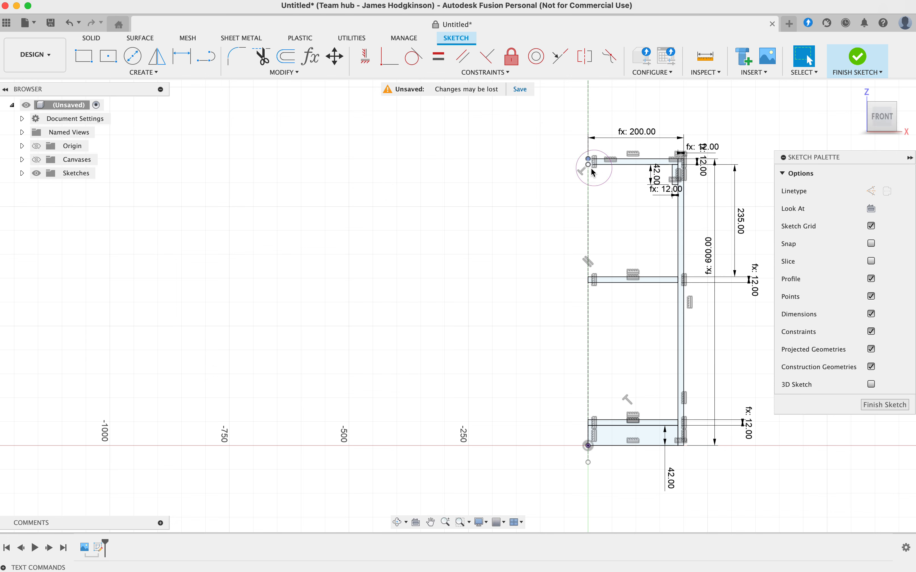
{"action": "left_click", "coordinate": [872, 313]}
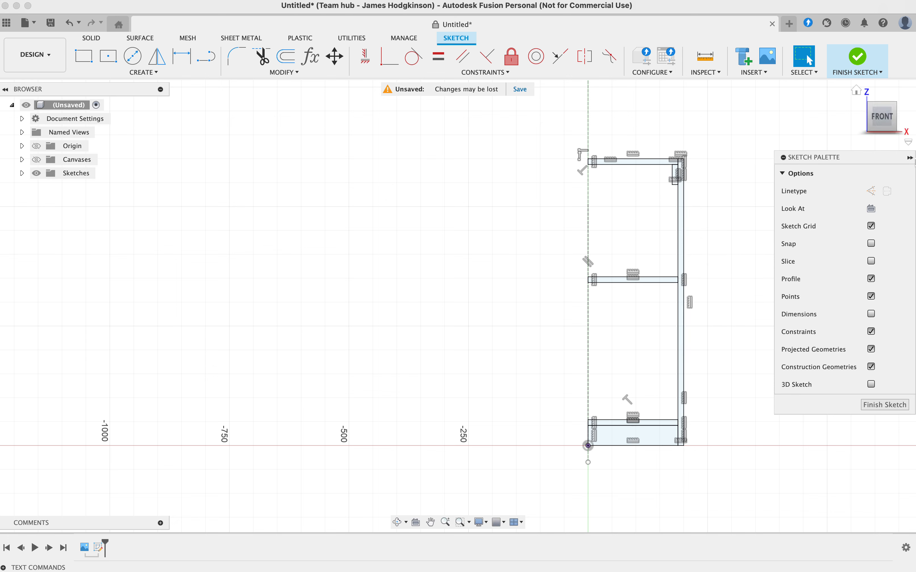
{"action": "left_click", "coordinate": [910, 158]}
- Mirror all the half-cabinet sketch geometry across the vertical construction line to form the full cabinet front
{"action": "left_click_drag", "start_coordinate": [542, 150], "coordinate": [732, 476]}
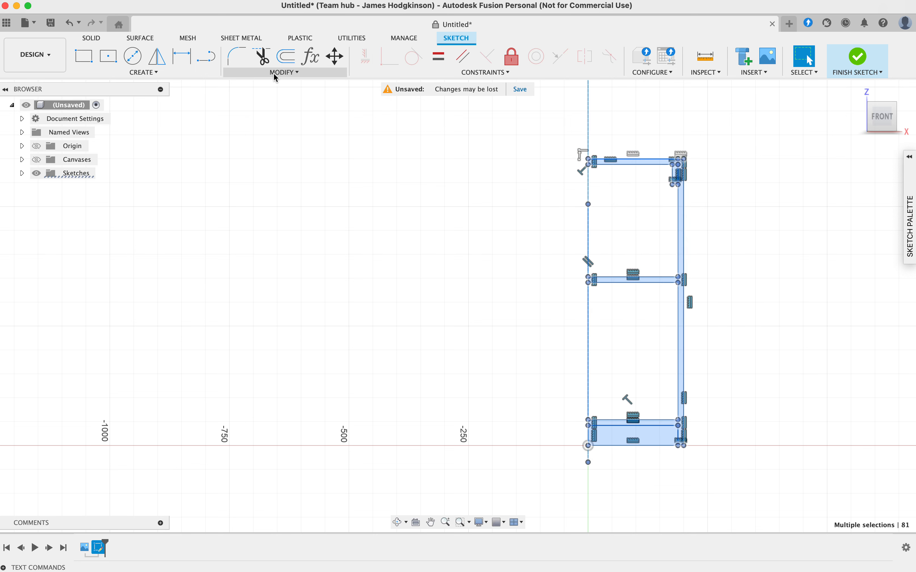
{"action": "key", "text": "s"}
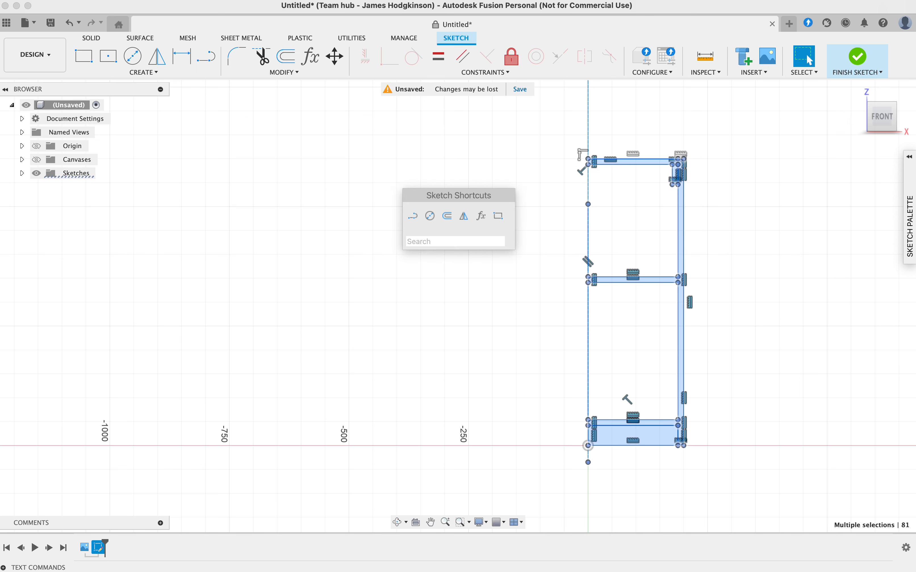
{"action": "type", "text": "mir"}
{"action": "left_click", "coordinate": [443, 271]}
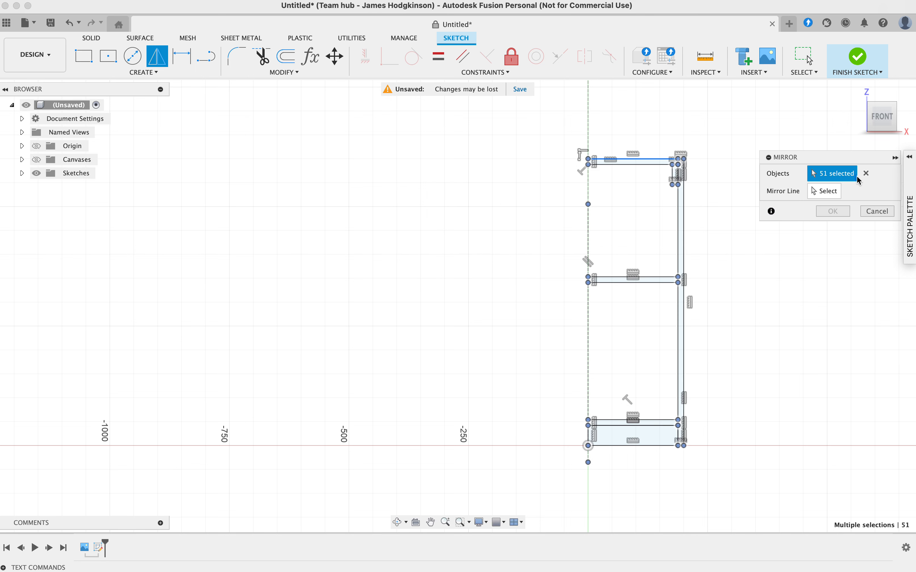
{"action": "left_click", "coordinate": [826, 191]}
{"action": "left_click", "coordinate": [589, 212]}
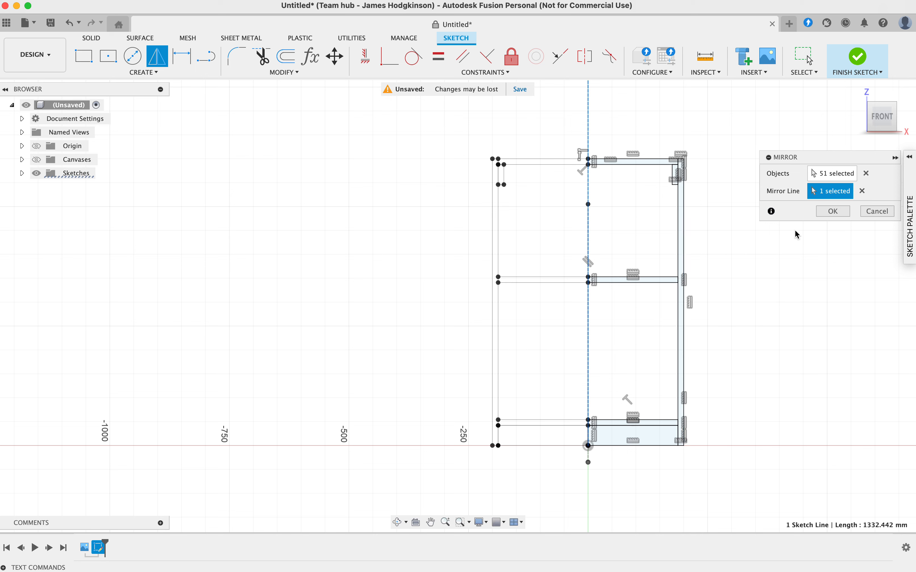
{"action": "left_click", "coordinate": [832, 211]}
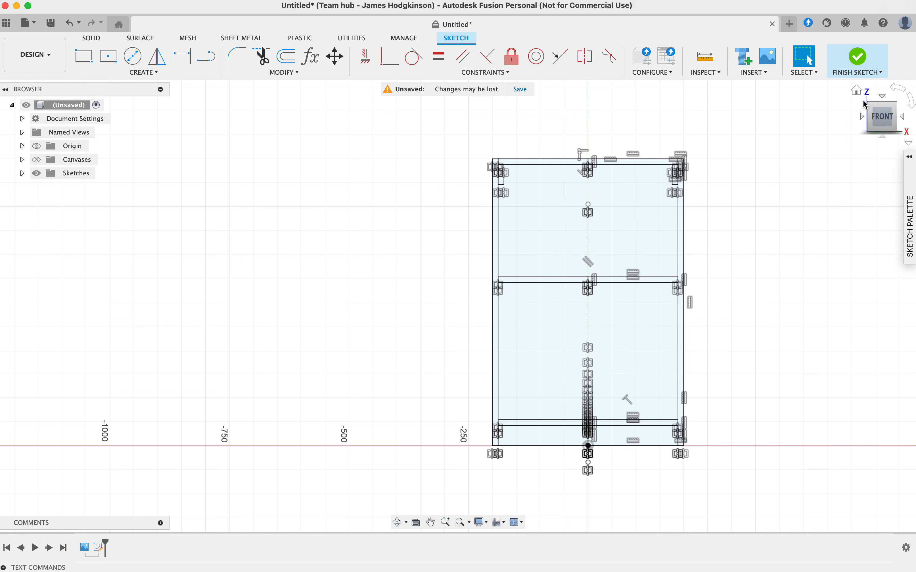
- Hide the constraint symbols in the sketch
{"action": "left_click", "coordinate": [910, 157]}
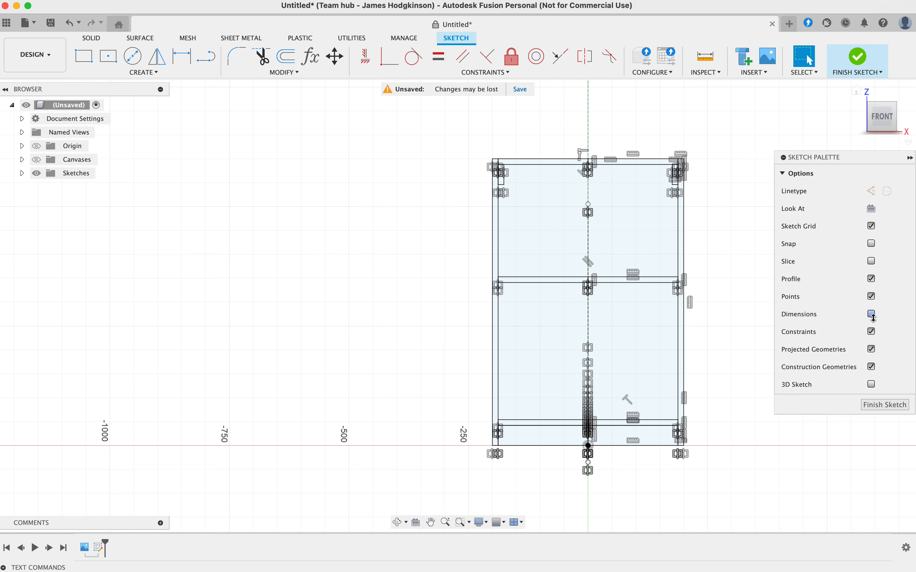
{"action": "left_click", "coordinate": [872, 332]}
{"action": "middle_click_drag", "start_coordinate": [723, 213], "coordinate": [654, 213]}
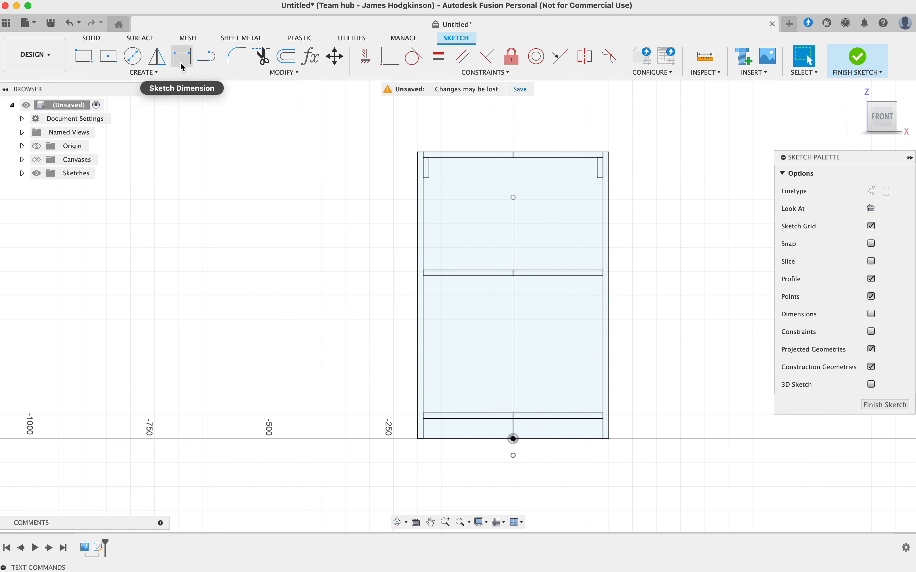
- Set the overallHeight user parameter to 900 mm
{"action": "left_click", "coordinate": [310, 57]}
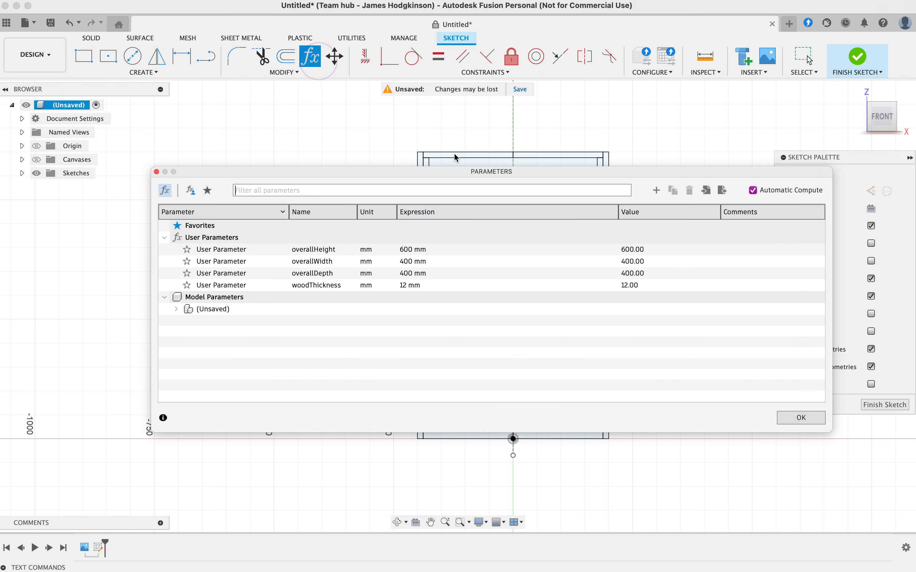
{"action": "left_click_drag", "start_coordinate": [448, 171], "coordinate": [453, 239]}
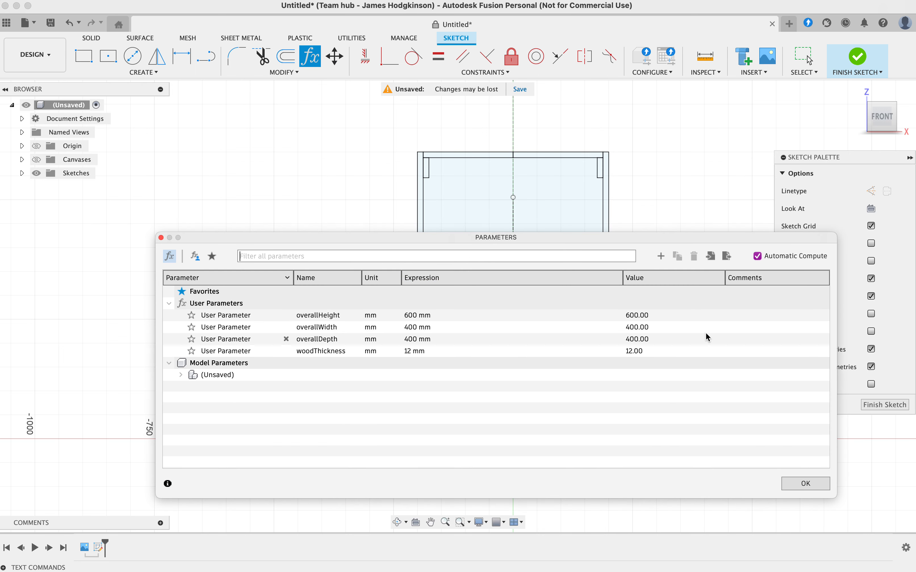
{"action": "left_click", "coordinate": [630, 318]}
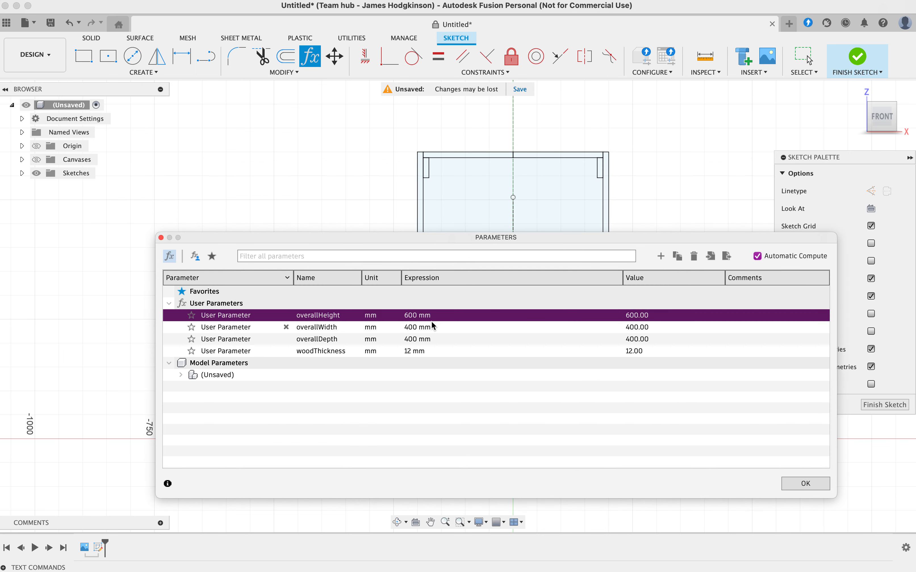
{"action": "double_click", "coordinate": [413, 317]}
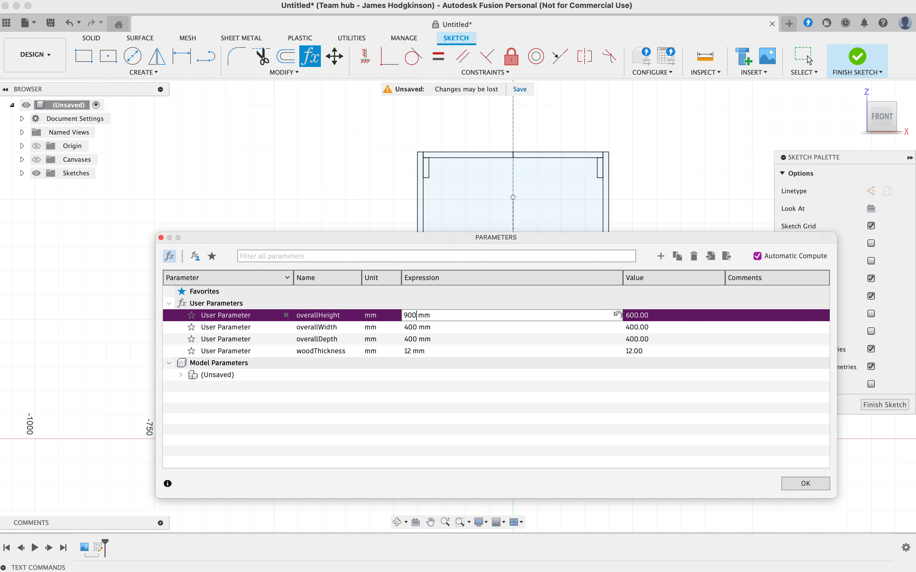
{"action": "type", "text": "900"}
{"action": "key", "text": "Return"}
{"action": "left_click", "coordinate": [806, 484]}
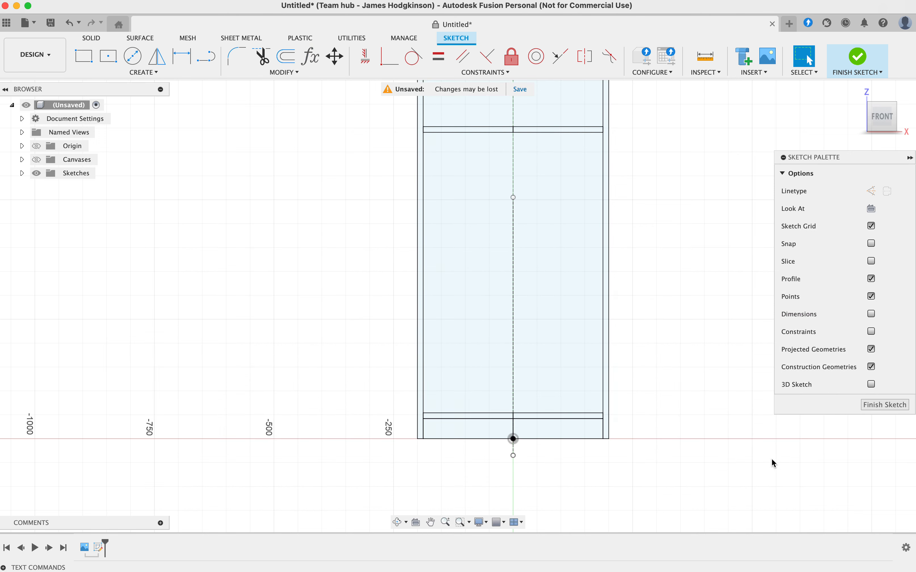
- Show the sketch dimensions again and spread the shelf spacing, top panel thickness and side panel thickness dimensions away from the outline
{"action": "scroll", "coordinate": [768, 428], "scroll_direction": "down", "scroll_amount": 3}
{"action": "scroll", "coordinate": [659, 189], "scroll_direction": "up", "scroll_amount": 3}
{"action": "middle_click_drag", "start_coordinate": [632, 363], "coordinate": [629, 303]}
{"action": "left_click", "coordinate": [874, 319]}
{"action": "scroll", "coordinate": [662, 159], "scroll_direction": "down", "scroll_amount": 3}
{"action": "left_click_drag", "start_coordinate": [638, 191], "coordinate": [695, 191]}
{"action": "left_click_drag", "start_coordinate": [609, 161], "coordinate": [643, 181]}
{"action": "left_click_drag", "start_coordinate": [607, 138], "coordinate": [643, 119]}
{"action": "mouse_move", "coordinate": [577, 161]}
{"action": "left_mouse_down"}
{"action": "mouse_move", "coordinate": [546, 164]}
{"action": "mouse_move", "coordinate": [596, 187]}
{"action": "mouse_move", "coordinate": [580, 173]}
{"action": "left_mouse_up"}
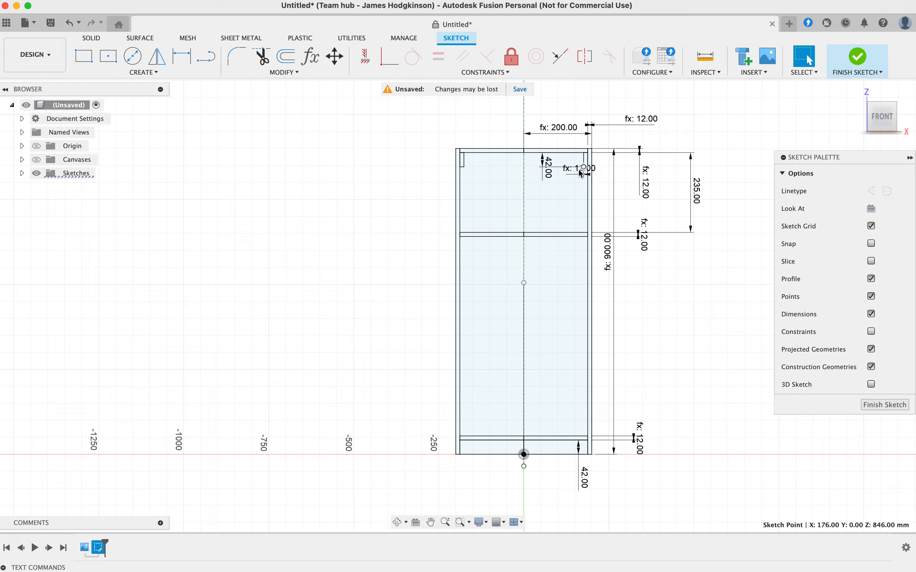
- Move the runner's width dimension below the runner and finish the sketch
{"action": "scroll", "coordinate": [580, 174], "scroll_direction": "down", "scroll_amount": 5}
{"action": "scroll", "coordinate": [579, 174], "scroll_direction": "up", "scroll_amount": 10}
{"action": "left_click_drag", "start_coordinate": [596, 195], "coordinate": [571, 217]}
{"action": "scroll", "coordinate": [608, 267], "scroll_direction": "down", "scroll_amount": 5}
{"action": "middle_click_drag", "start_coordinate": [612, 301], "coordinate": [597, 253]}
{"action": "key", "text": "Escape"}
{"action": "scroll", "coordinate": [597, 253], "scroll_direction": "down", "scroll_amount": 5}
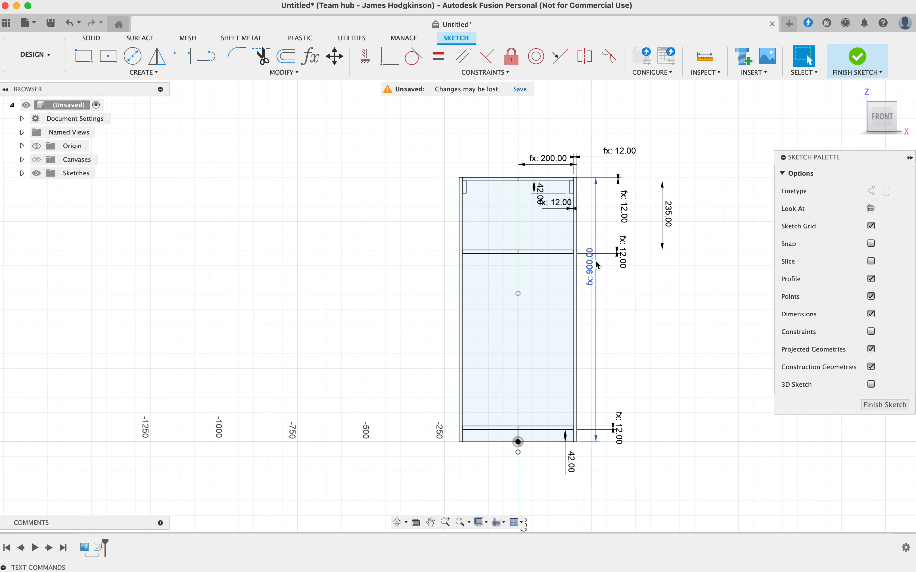
{"action": "left_click", "coordinate": [655, 225]}
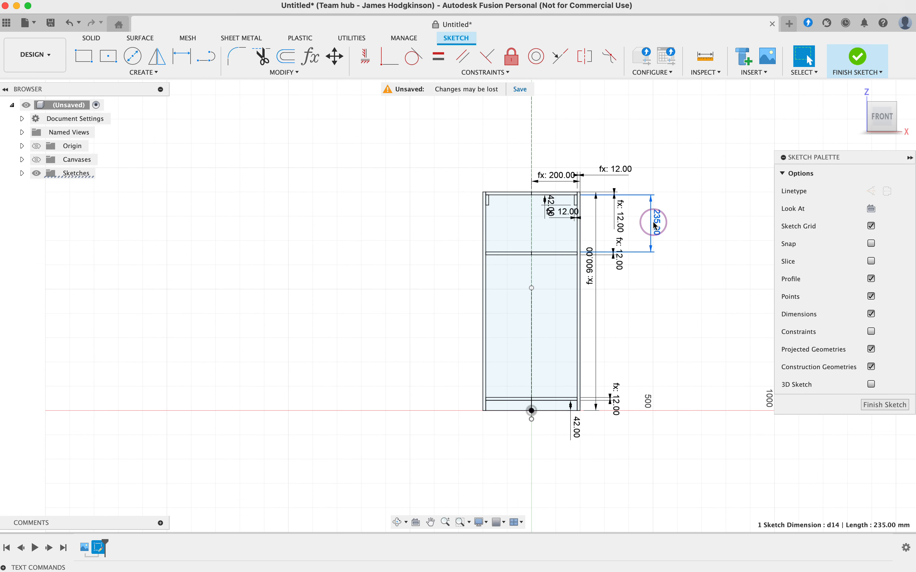
{"action": "left_click", "coordinate": [657, 275]}
{"action": "scroll", "coordinate": [578, 301], "scroll_direction": "up", "scroll_amount": 3}
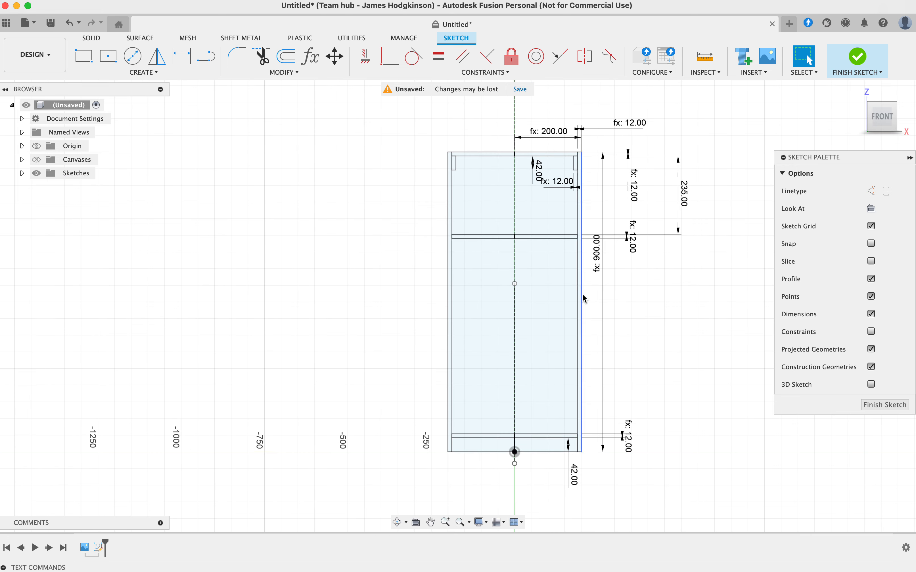
{"action": "left_click", "coordinate": [882, 406]}
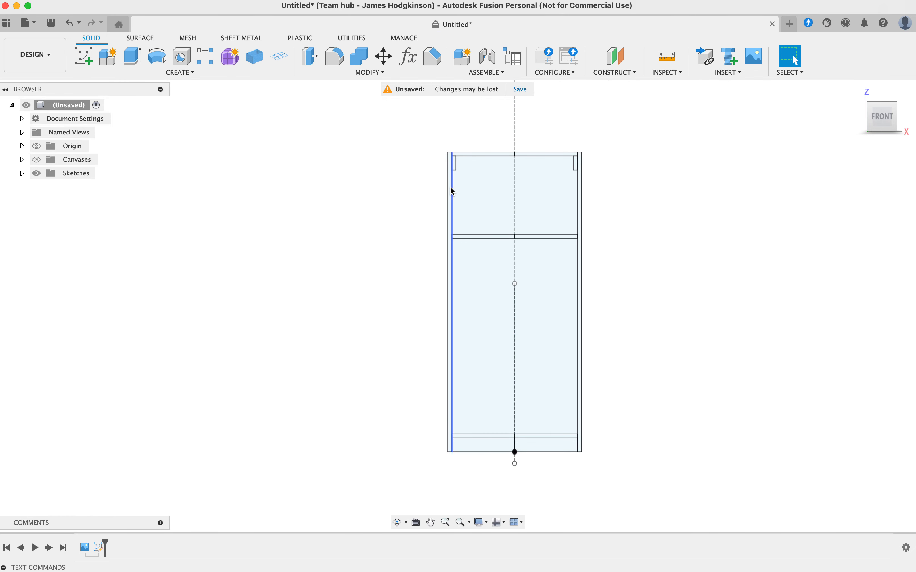
{"action": "key", "text": "q"}
{"action": "scroll", "coordinate": [434, 202], "scroll_direction": "up", "scroll_amount": 3}
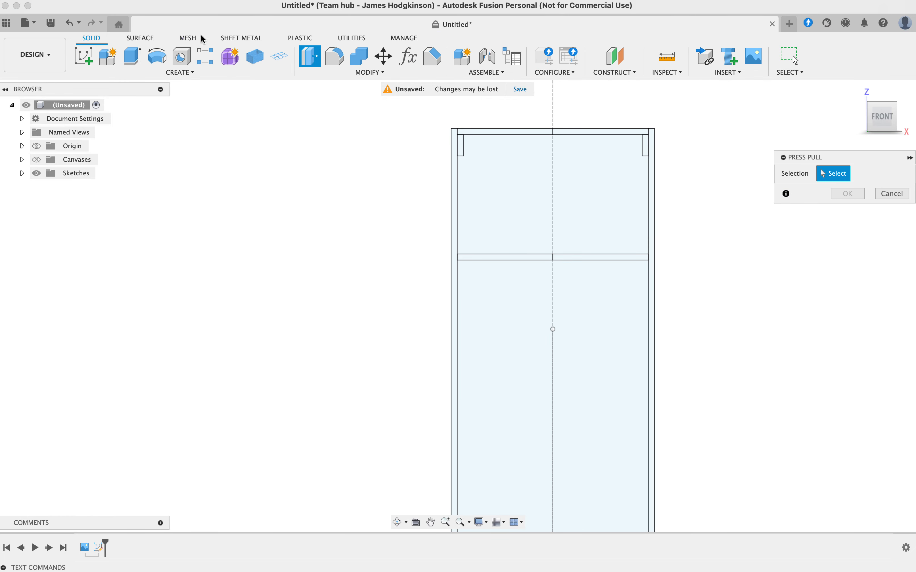
{"action": "left_click", "coordinate": [350, 72]}
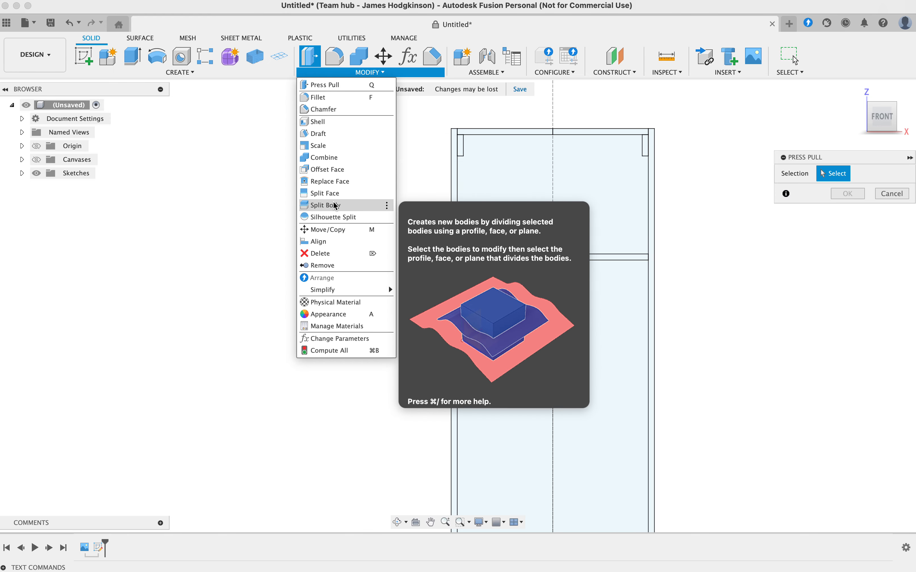
{"action": "left_click", "coordinate": [269, 228]}
- Extrude the left side panel profile by the overallDepth parameter as a new component
{"action": "type", "text": "sextr"}
{"action": "left_click", "coordinate": [443, 170]}
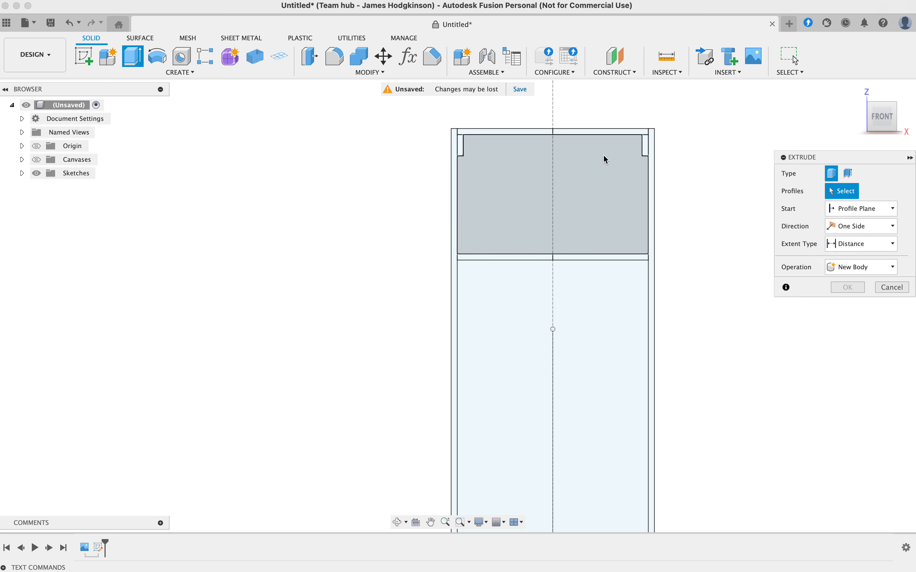
{"action": "left_click", "coordinate": [453, 198]}
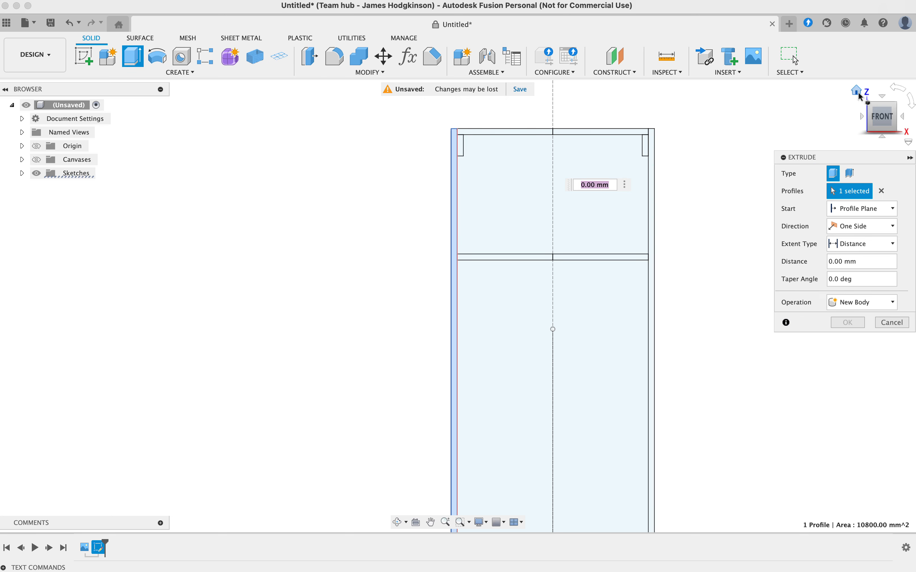
{"action": "left_click", "coordinate": [858, 94]}
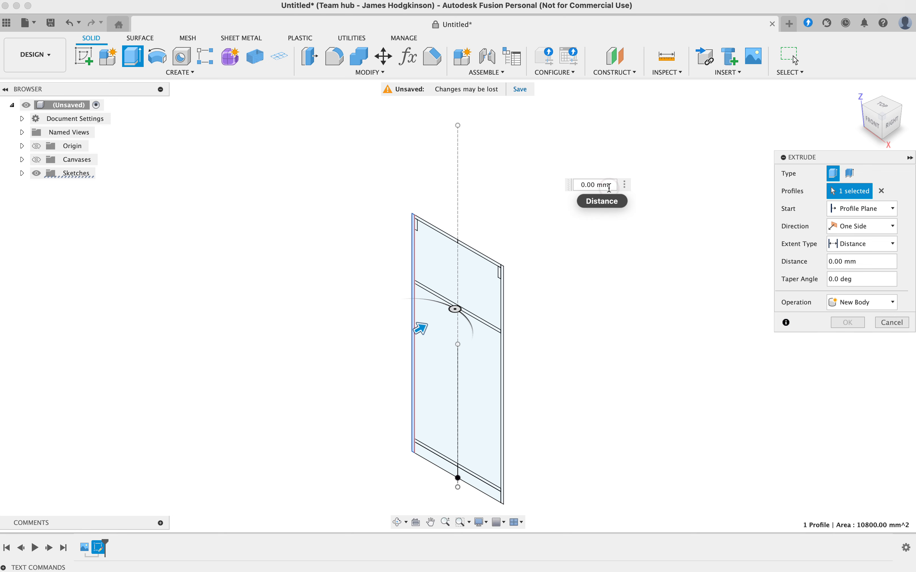
{"action": "key", "text": "BackSpace"}
{"action": "type", "text": "o"}
{"action": "key", "text": "BackSpace"}
{"action": "key", "text": "BackSpace"}
{"action": "type", "text": "overallDepth"}
{"action": "key", "text": "Return"}
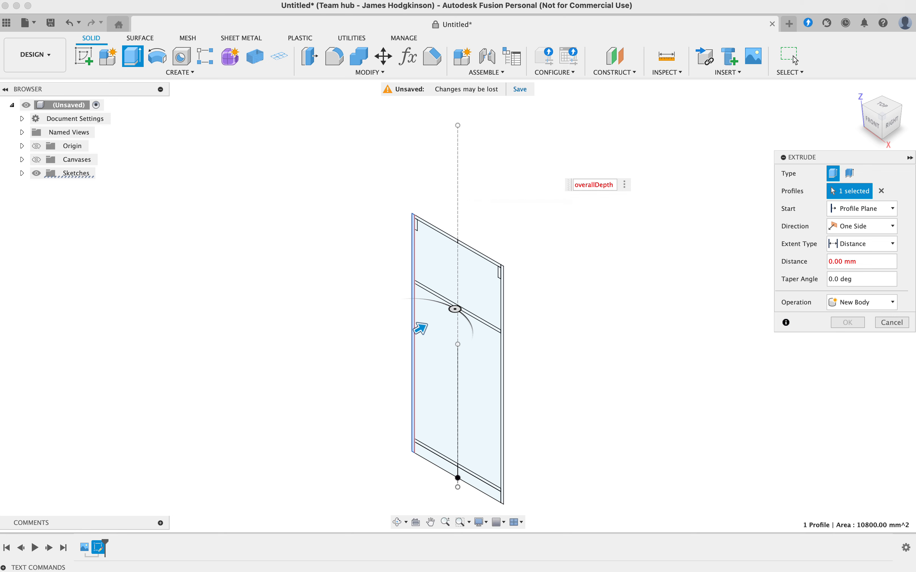
{"action": "left_click", "coordinate": [862, 302]}
{"action": "left_click", "coordinate": [844, 367]}
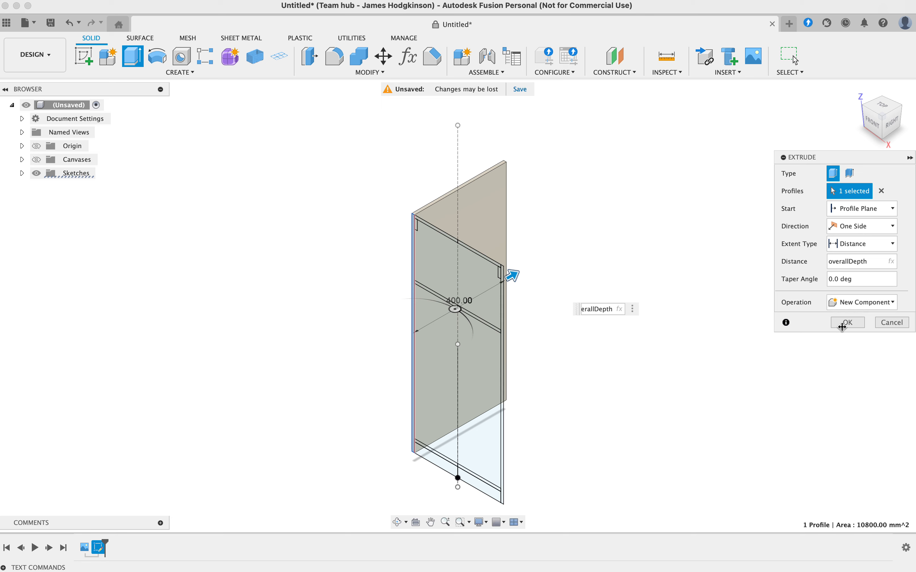
{"action": "left_click", "coordinate": [848, 323]}
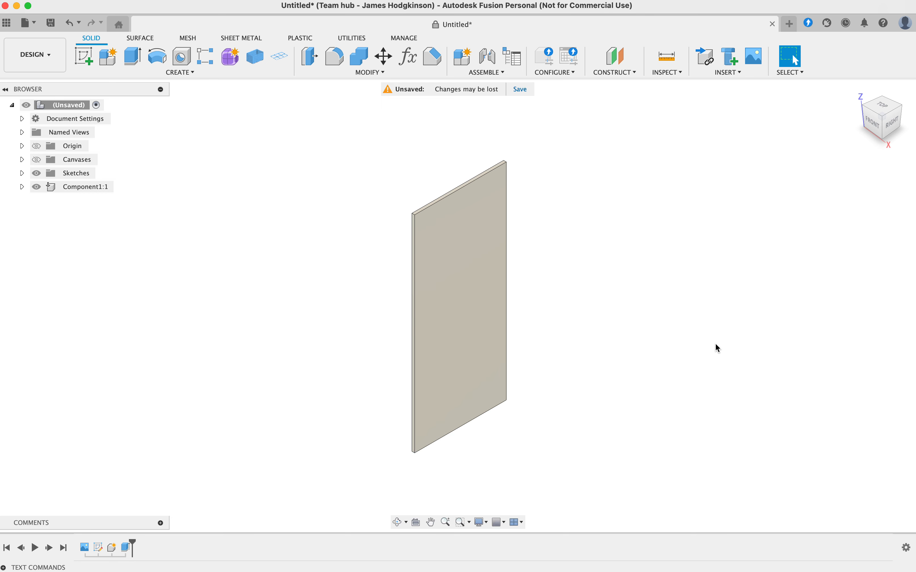
- Make Sketch1 visible again beside the extruded side panel
{"action": "left_click", "coordinate": [22, 172]}
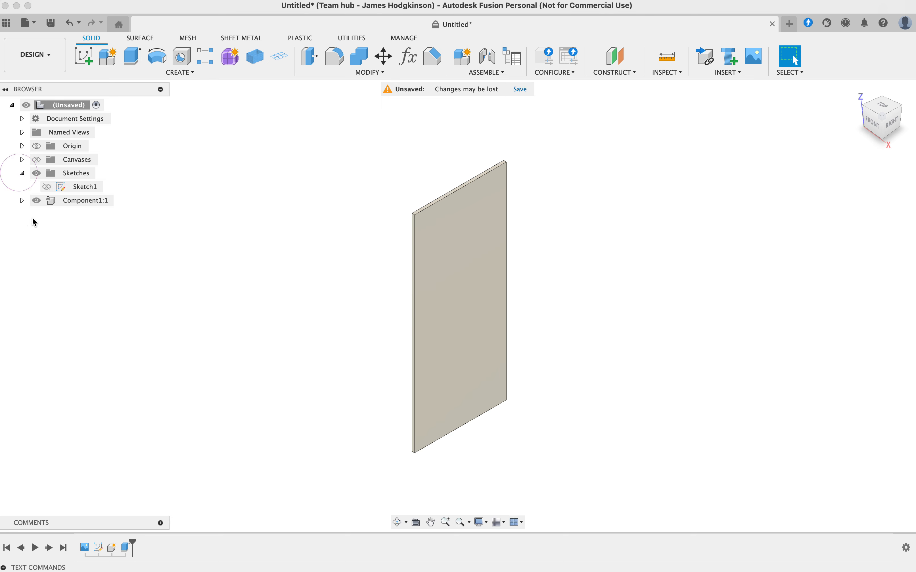
{"action": "type", "text": "sextr"}
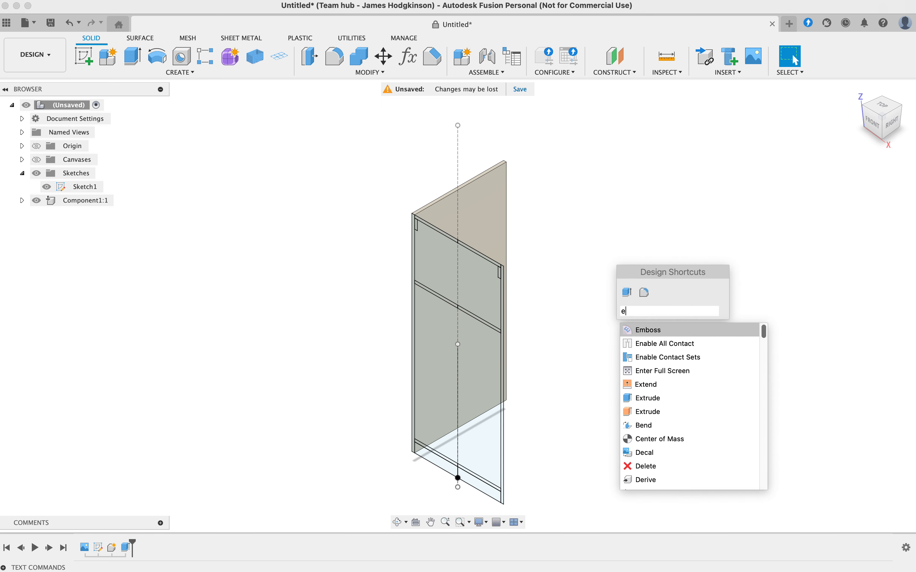
{"action": "key", "text": "Return"}
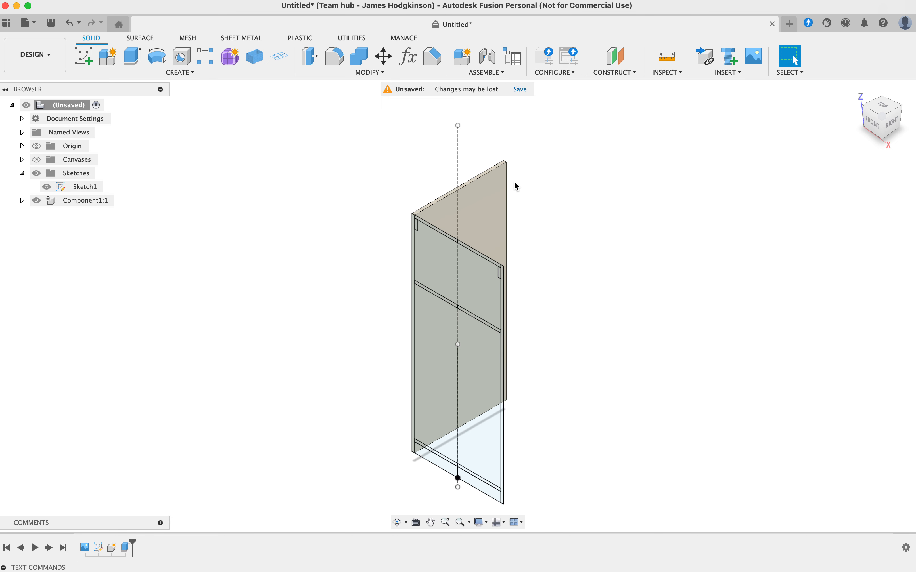
{"action": "middle_click_drag", "start_coordinate": [566, 326], "coordinate": [582, 292]}
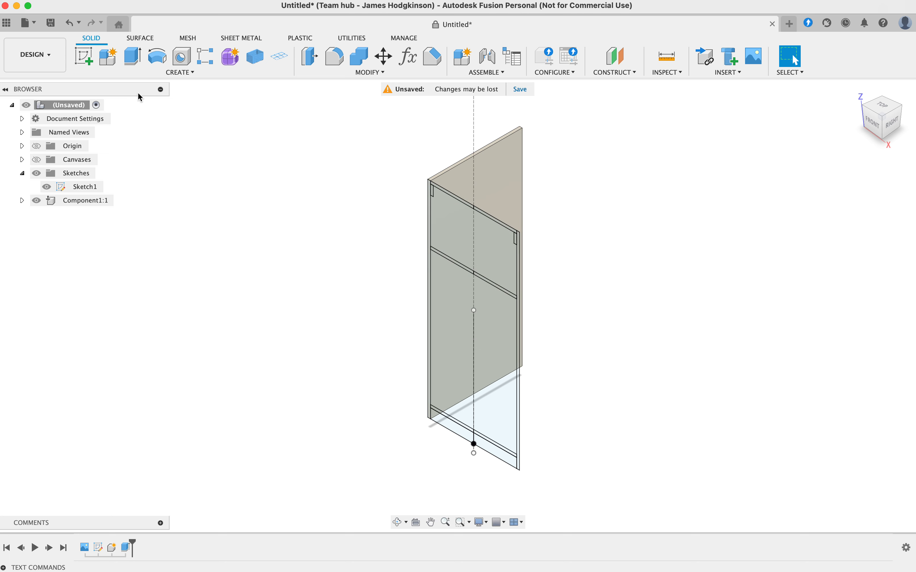
{"action": "type", "text": "s"}
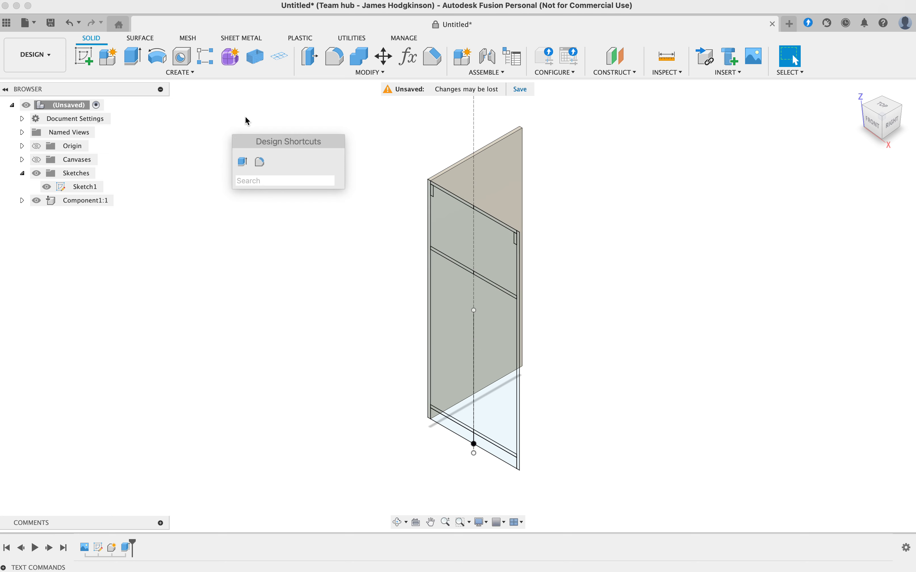
{"action": "type", "text": "mir"}
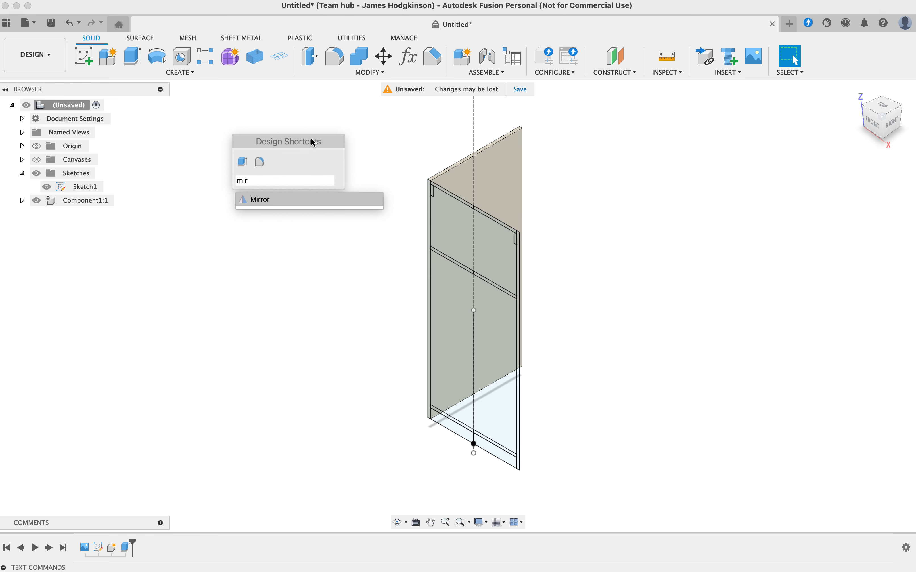
{"action": "left_click", "coordinate": [244, 201]}
{"action": "left_click", "coordinate": [505, 180]}
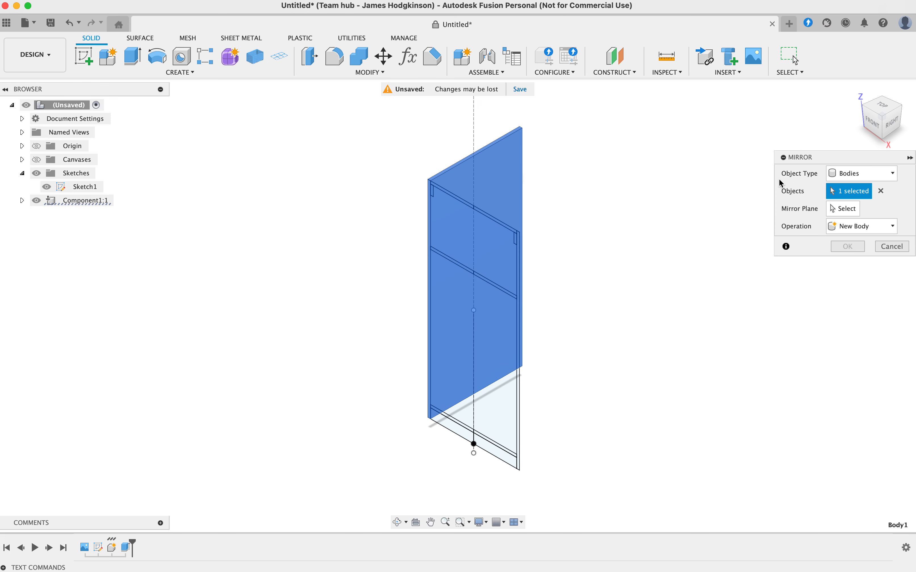
{"action": "left_click", "coordinate": [843, 208]}
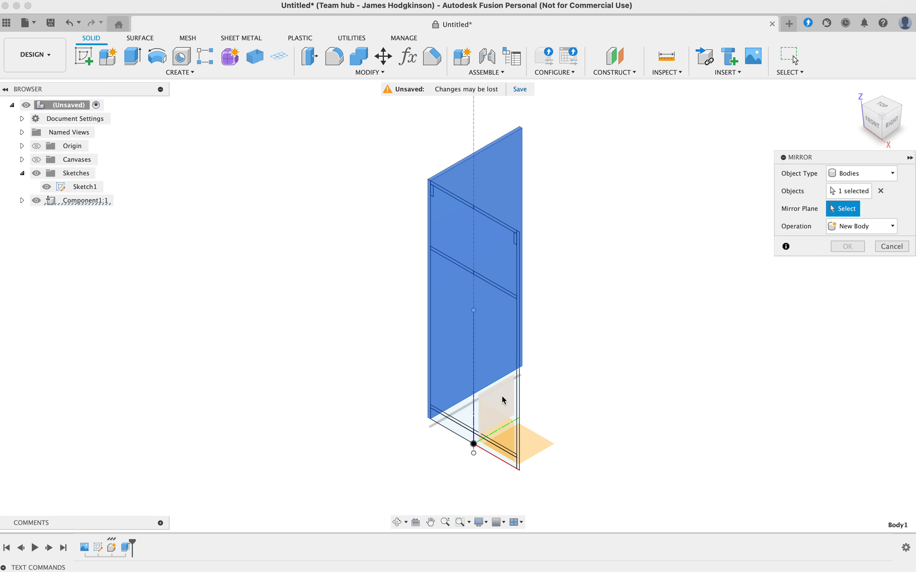
{"action": "left_click", "coordinate": [505, 400]}
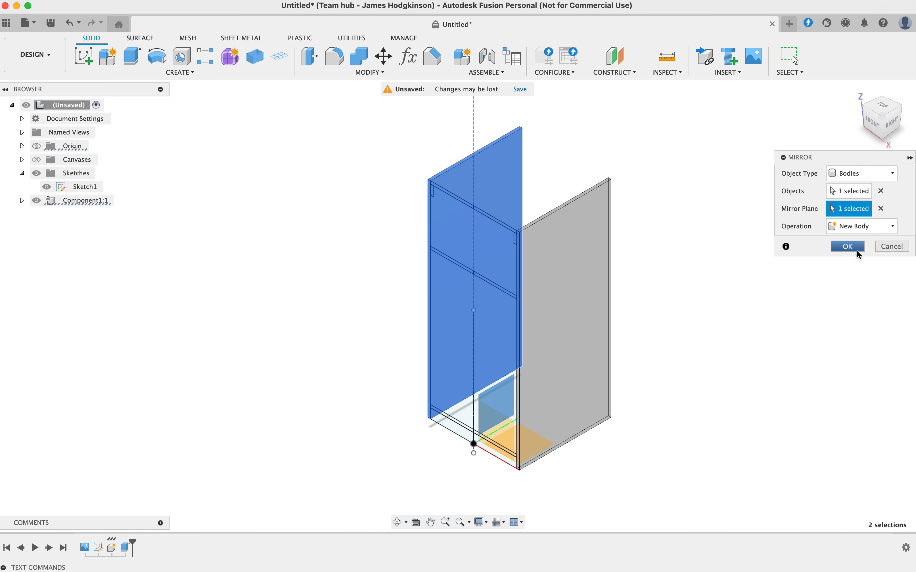
{"action": "left_click", "coordinate": [858, 229]}
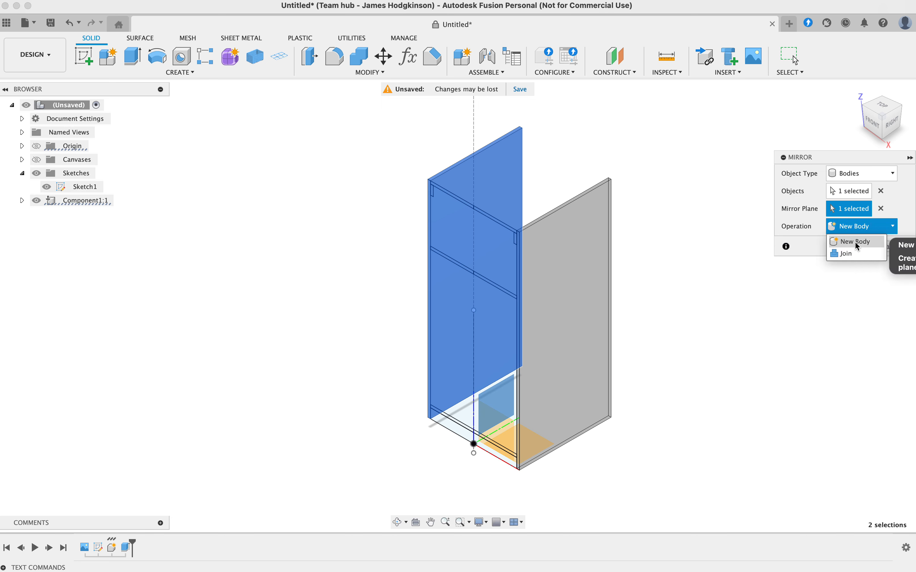
{"action": "left_click", "coordinate": [858, 242]}
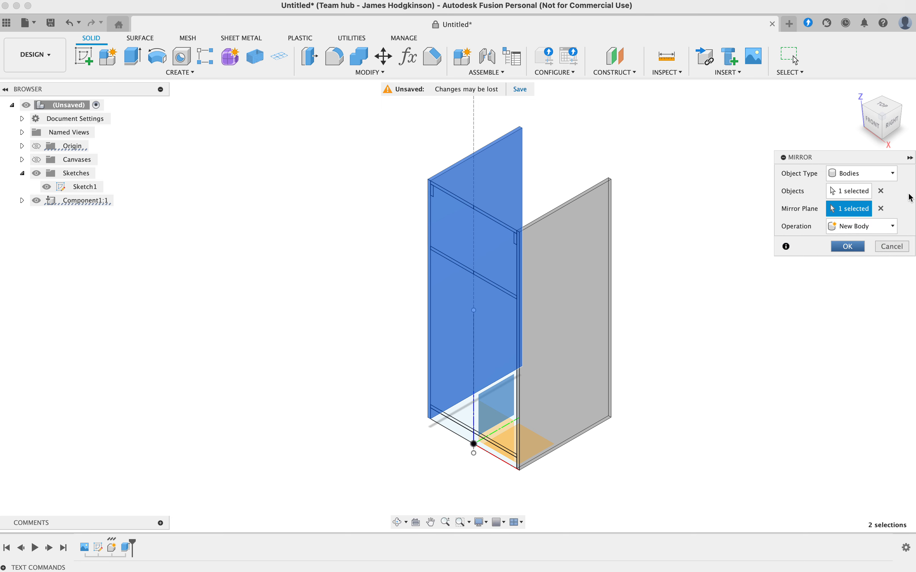
{"action": "left_click", "coordinate": [886, 248]}
{"action": "left_click", "coordinate": [94, 200]}
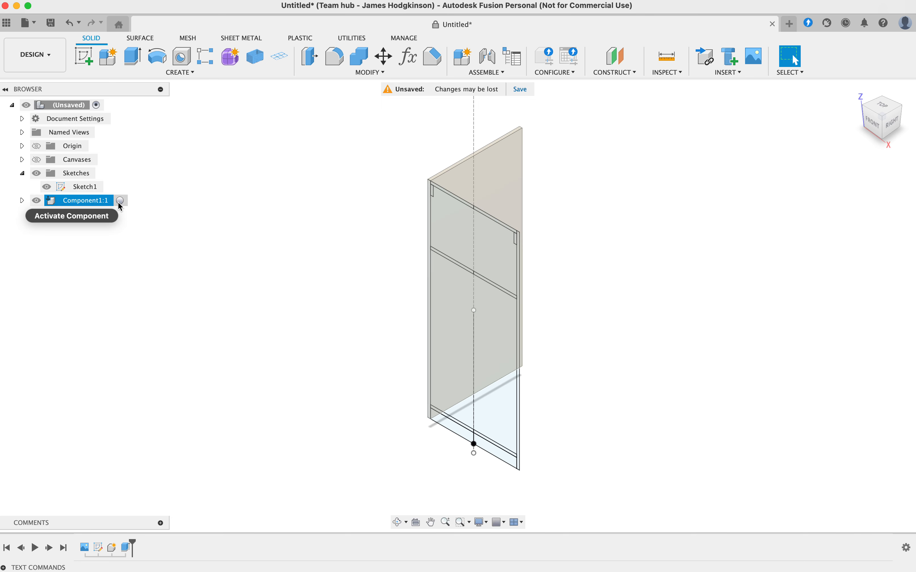
{"action": "left_click", "coordinate": [540, 132]}
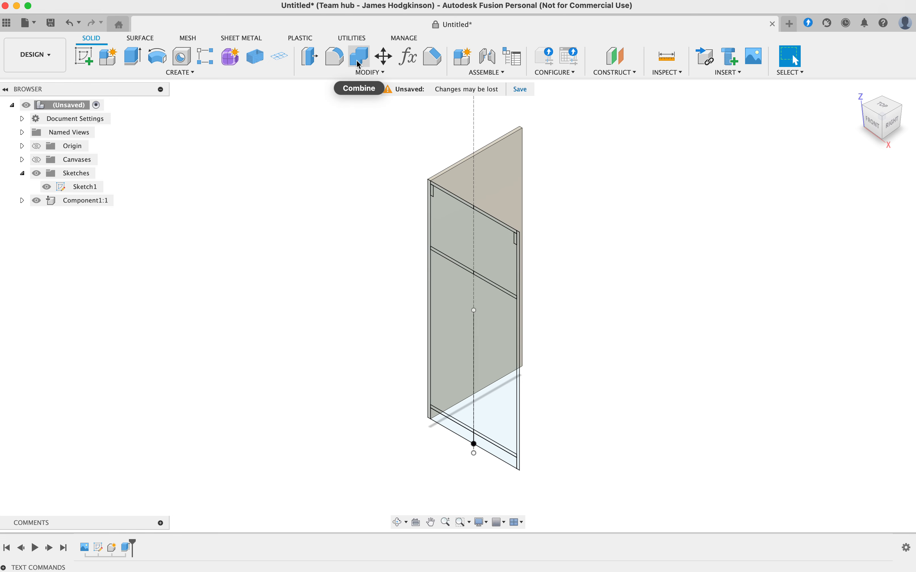
- Mirror the left side panel body across the cabinet's vertical YZ centre plane as a new body
{"action": "type", "text": "smir"}
{"action": "left_click", "coordinate": [384, 147]}
{"action": "left_click", "coordinate": [484, 174]}
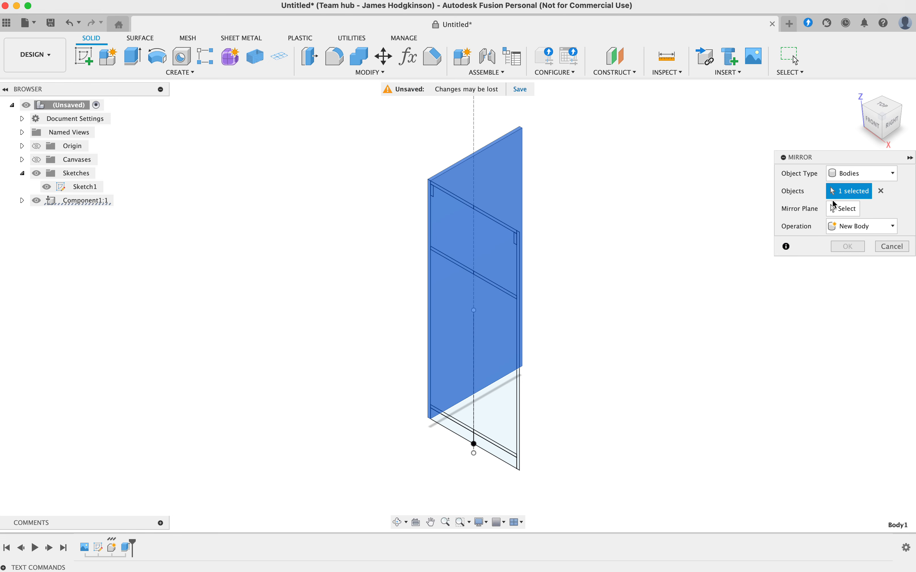
{"action": "left_click", "coordinate": [500, 399]}
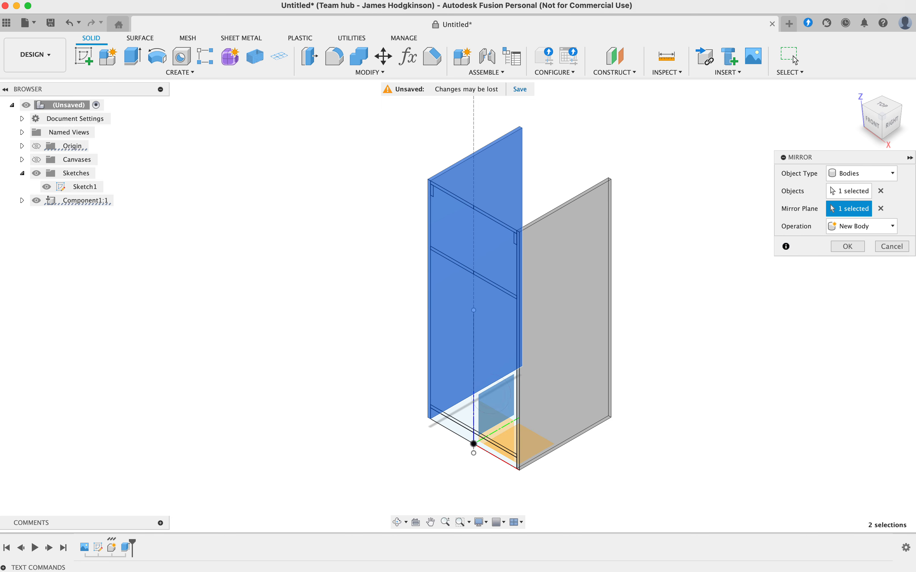
{"action": "left_click", "coordinate": [850, 247]}
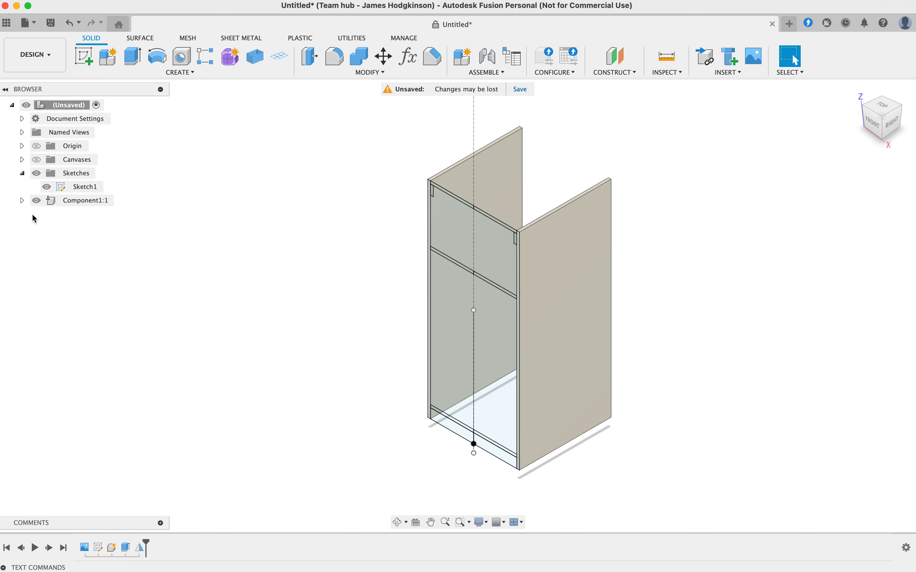
- Examine which side panel each body in Component1 represents by toggling the visibility of Body1 and Body2
{"action": "left_click", "coordinate": [22, 201]}
{"action": "left_click", "coordinate": [33, 228]}
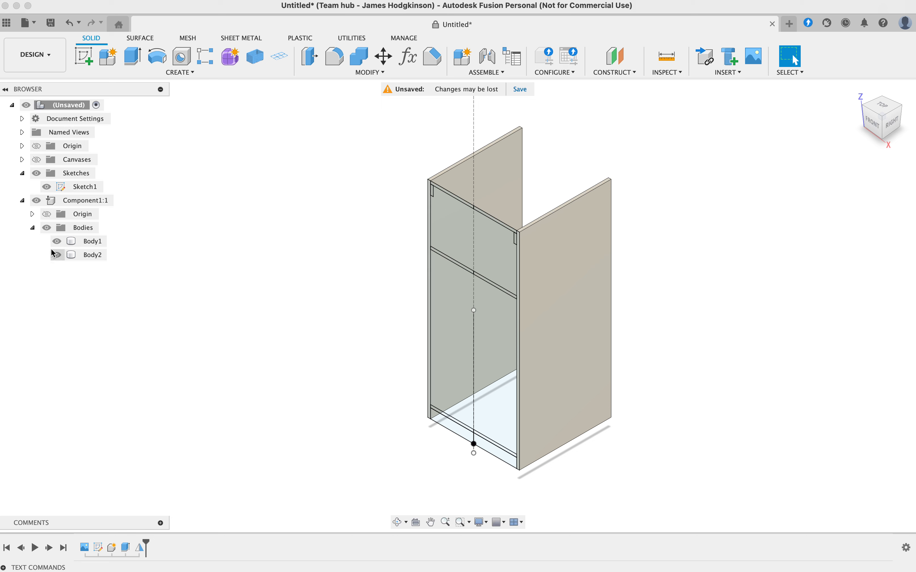
{"action": "left_click", "coordinate": [57, 243]}
{"action": "left_click", "coordinate": [57, 242]}
{"action": "left_click", "coordinate": [57, 255]}
{"action": "left_click", "coordinate": [57, 255]}
{"action": "left_click", "coordinate": [58, 242]}
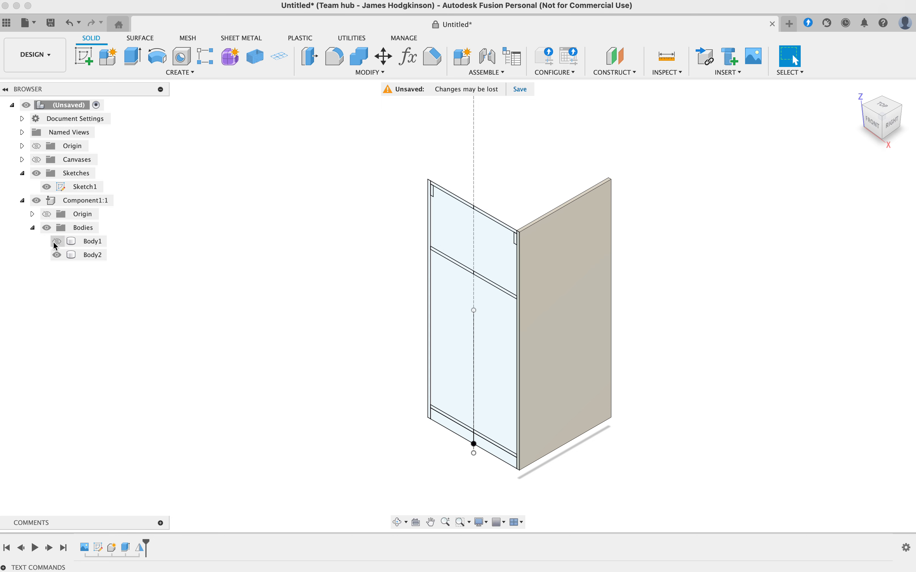
{"action": "left_click", "coordinate": [57, 241]}
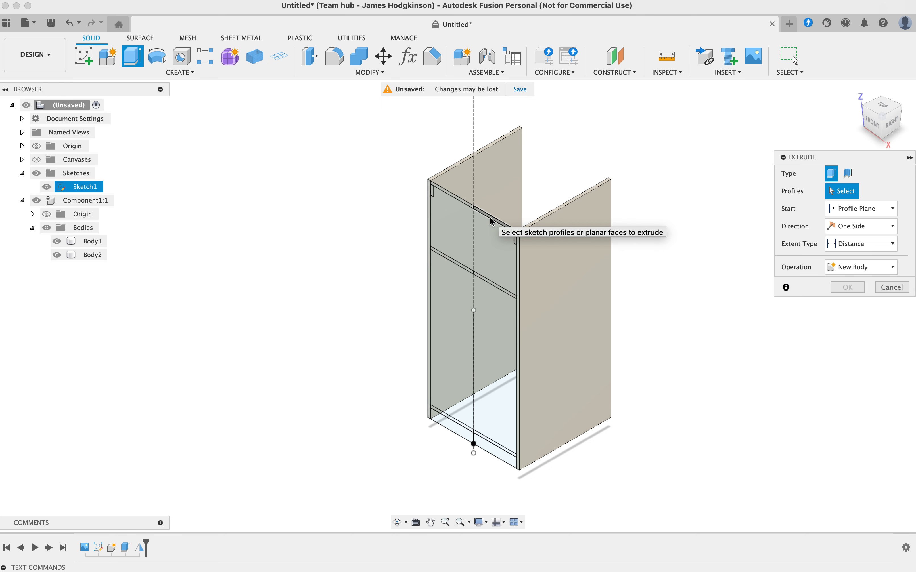
- Extrude both halves of the top panel profile by the overallDepth parameter as a new component
{"action": "left_click", "coordinate": [475, 207]}
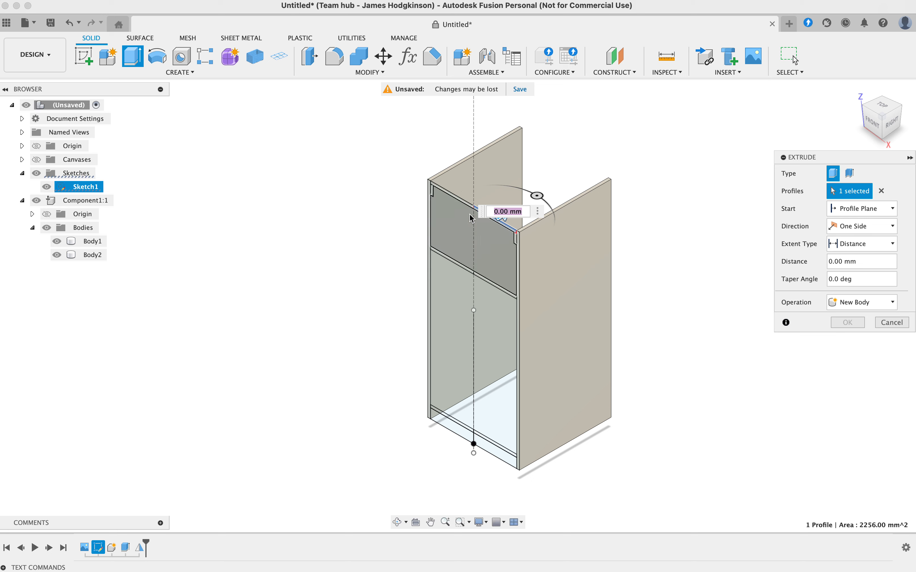
{"action": "left_click", "coordinate": [460, 196]}
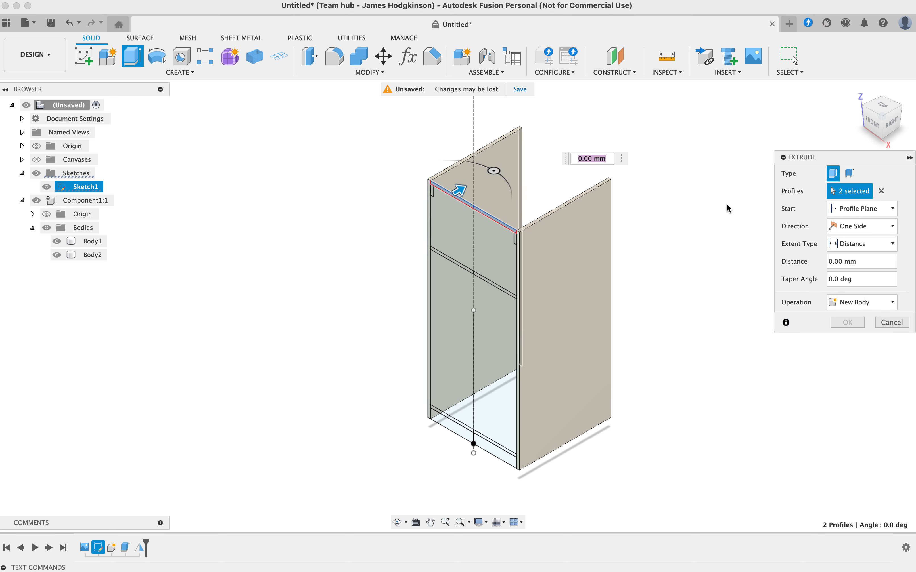
{"action": "left_click", "coordinate": [891, 302]}
{"action": "left_click", "coordinate": [850, 365]}
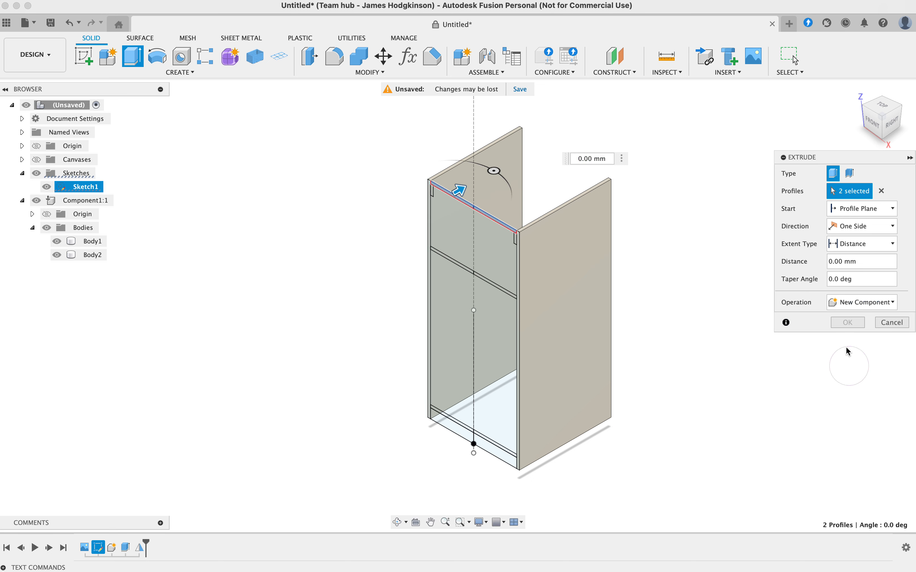
{"action": "left_click", "coordinate": [598, 164]}
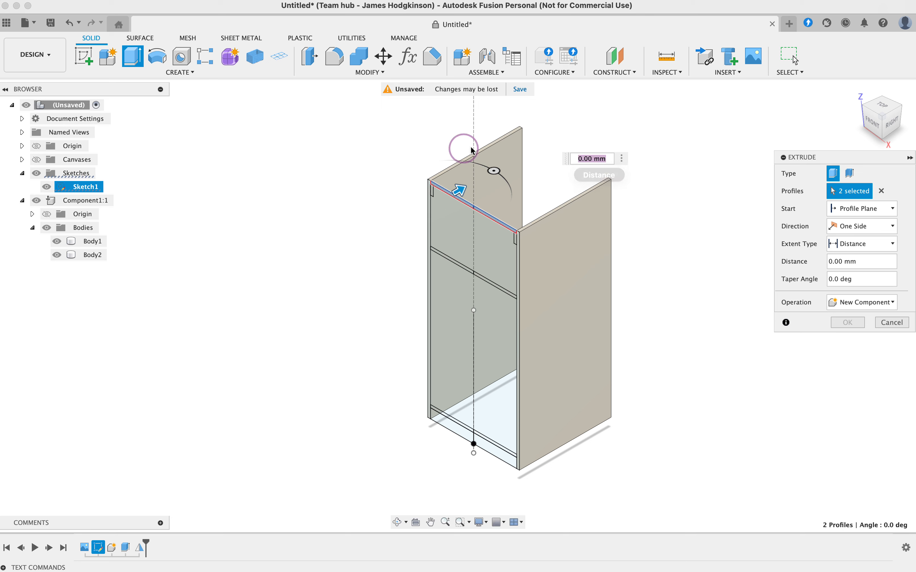
{"action": "type", "text": "overallDepth"}
{"action": "key", "text": "Return"}
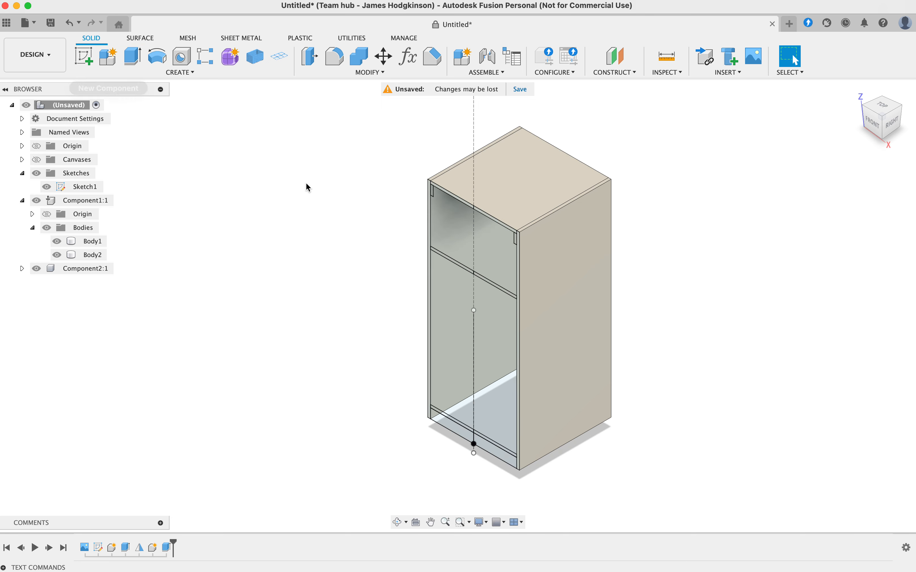
- Extrude the left runner profile under the top panel by the overallDepth parameter as a new component
{"action": "left_click", "coordinate": [871, 125]}
{"action": "scroll", "coordinate": [405, 190], "scroll_direction": "up", "scroll_amount": 3}
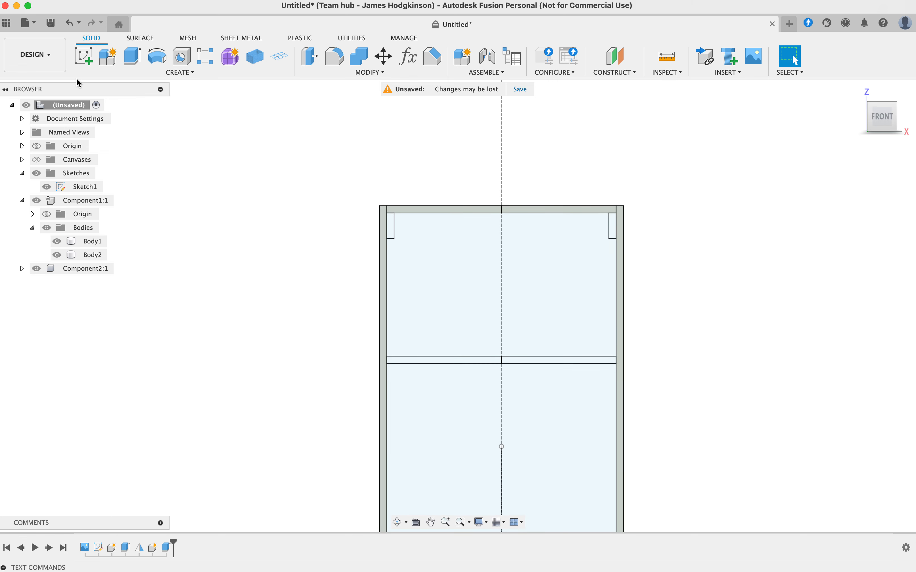
{"action": "left_click", "coordinate": [132, 57]}
{"action": "left_click", "coordinate": [394, 223]}
{"action": "left_click", "coordinate": [390, 226]}
{"action": "left_click", "coordinate": [487, 267]}
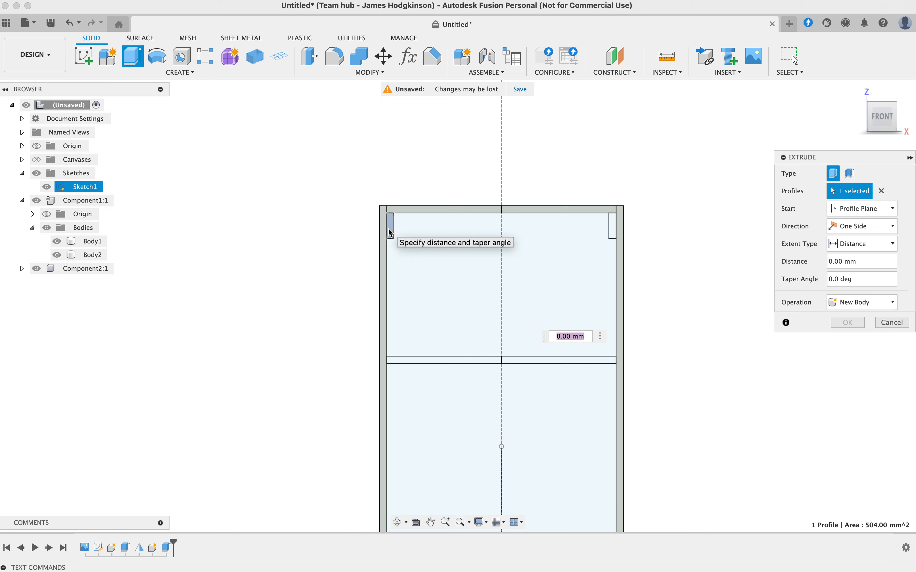
{"action": "left_click", "coordinate": [856, 92]}
{"action": "scroll", "coordinate": [441, 253], "scroll_direction": "up", "scroll_amount": 3}
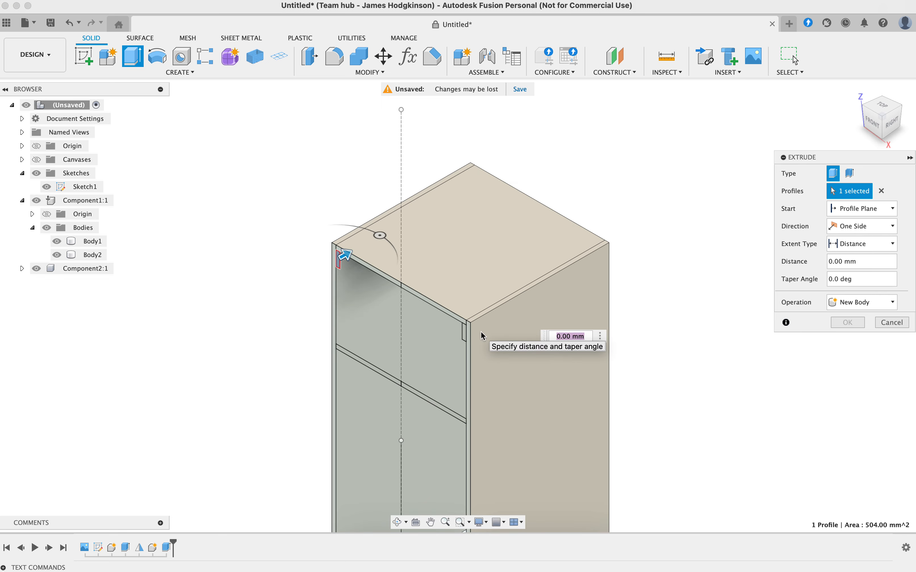
{"action": "type", "text": "overa"}
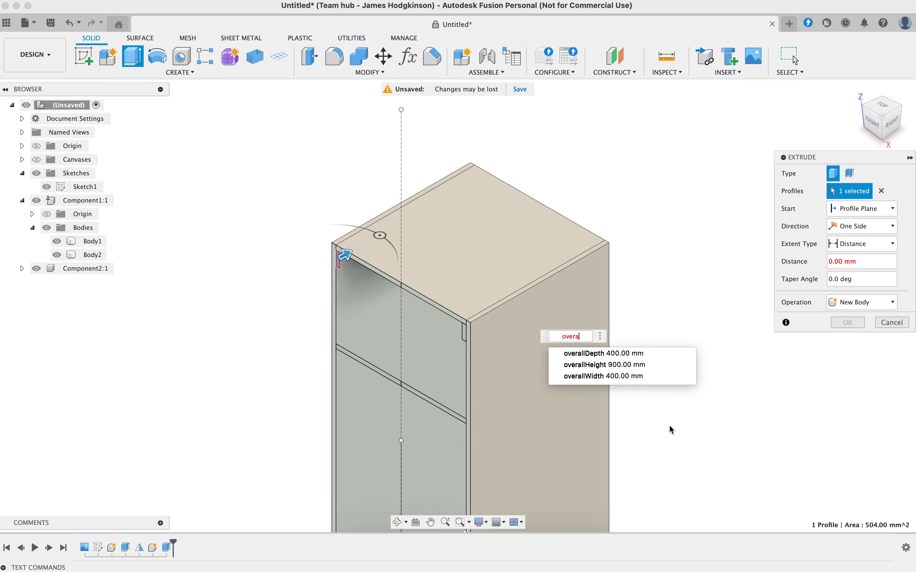
{"action": "left_click", "coordinate": [606, 354]}
{"action": "left_click", "coordinate": [856, 302]}
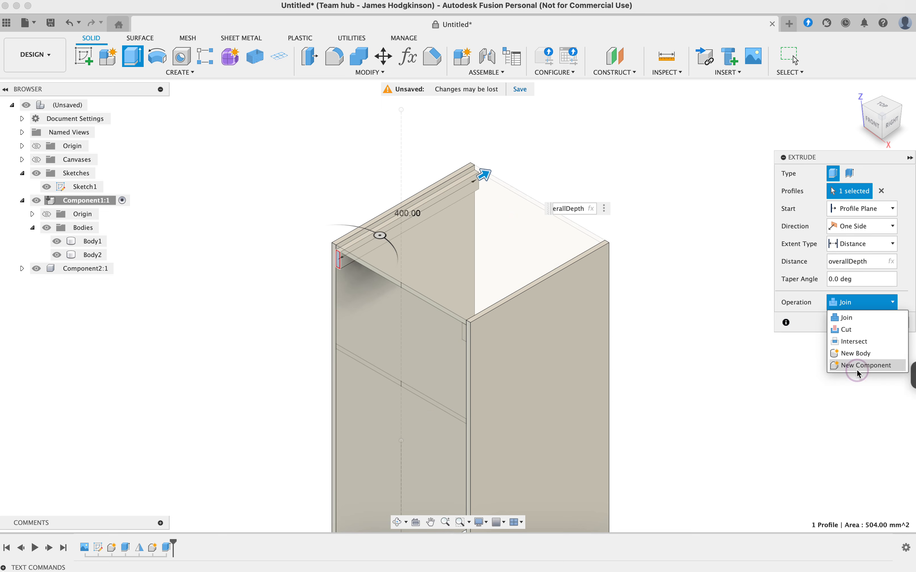
{"action": "left_click", "coordinate": [863, 366]}
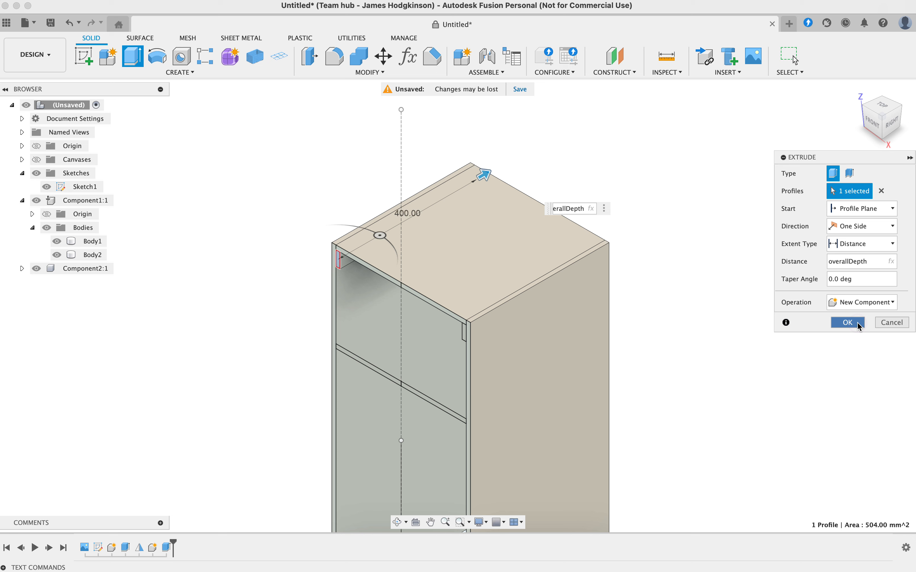
{"action": "left_click", "coordinate": [848, 323]}
- Mirror the left runner body across the cabinet's vertical YZ centre plane as a new body
{"action": "type", "text": "smir"}
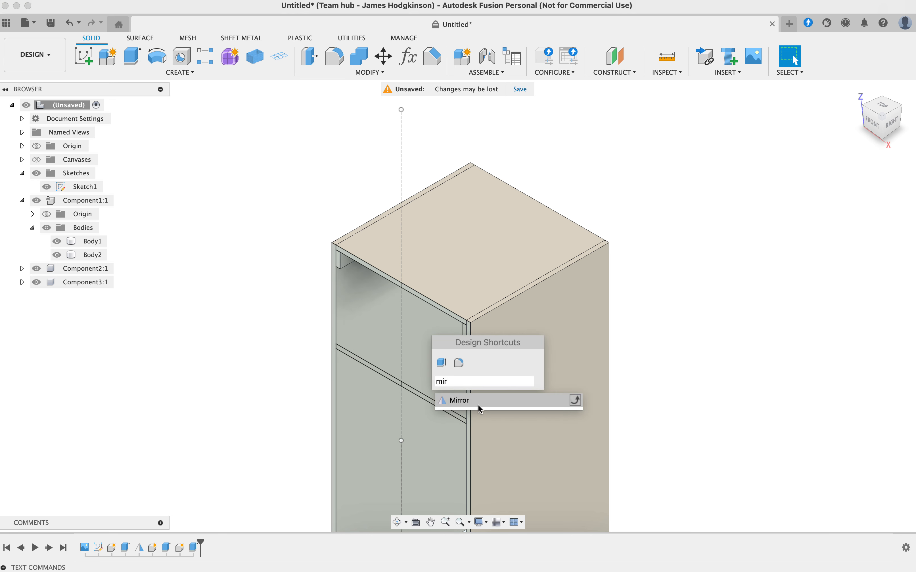
{"action": "left_click", "coordinate": [491, 404]}
{"action": "scroll", "coordinate": [303, 225], "scroll_direction": "down", "scroll_amount": 3}
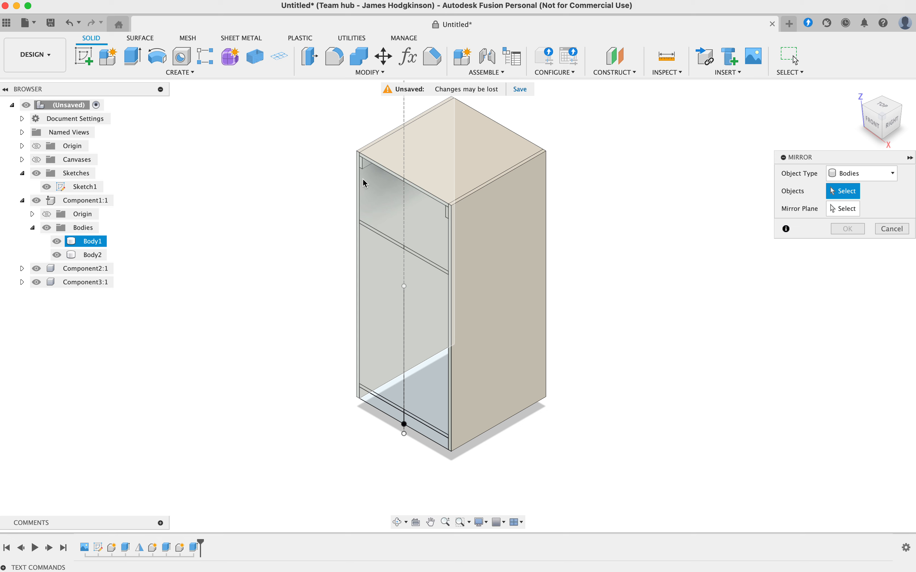
{"action": "left_click", "coordinate": [364, 167]}
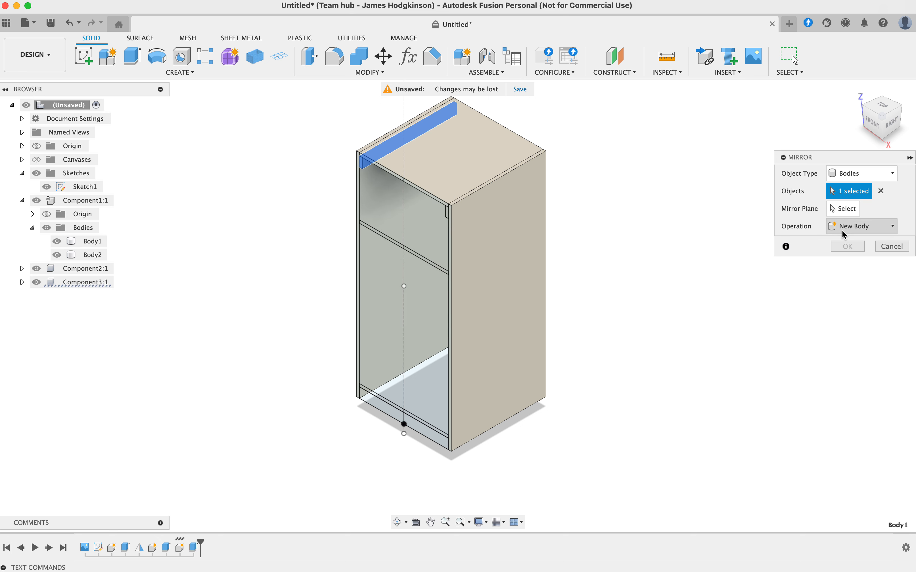
{"action": "left_click", "coordinate": [843, 209]}
{"action": "left_click", "coordinate": [432, 374]}
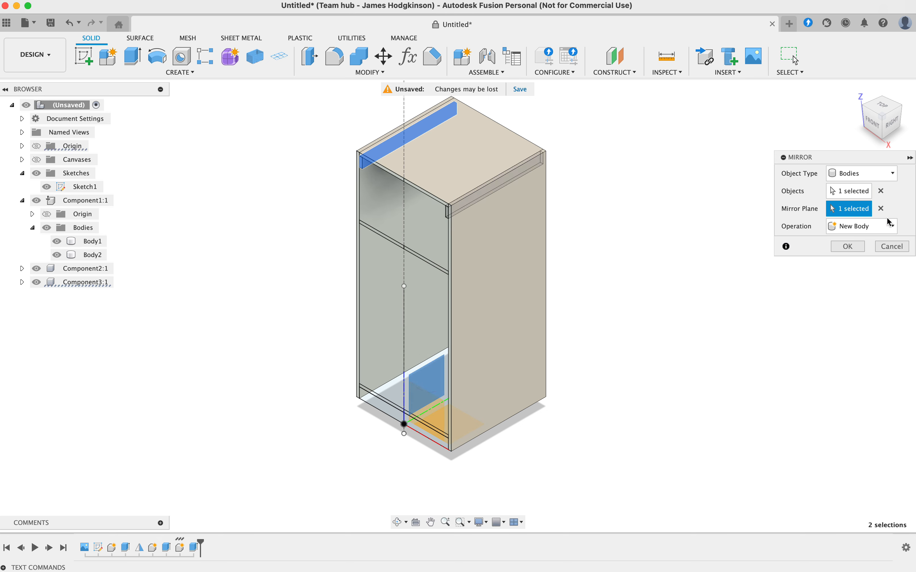
{"action": "left_click", "coordinate": [848, 247]}
- Extrude both halves of the middle shelf profile by the overallDepth parameter as a new component
{"action": "key", "text": "s"}
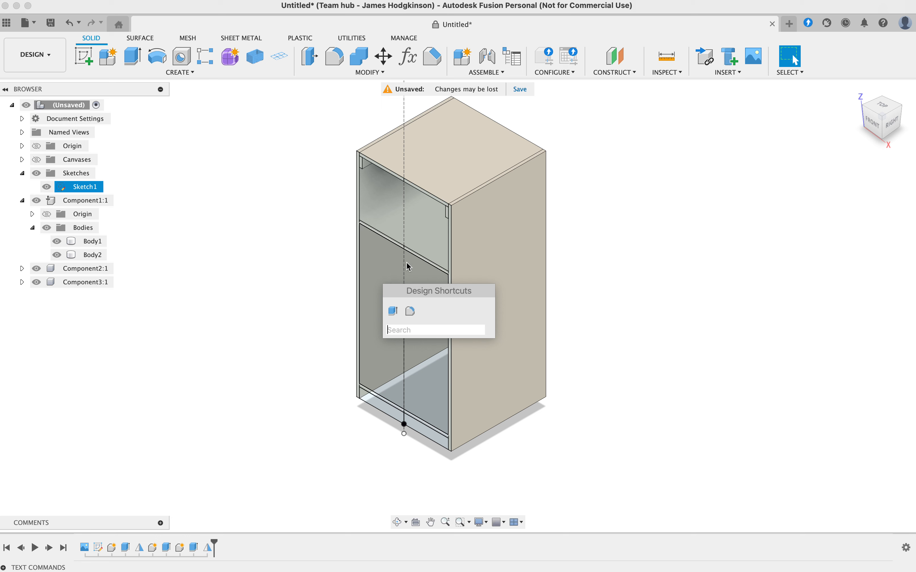
{"action": "left_click", "coordinate": [394, 311]}
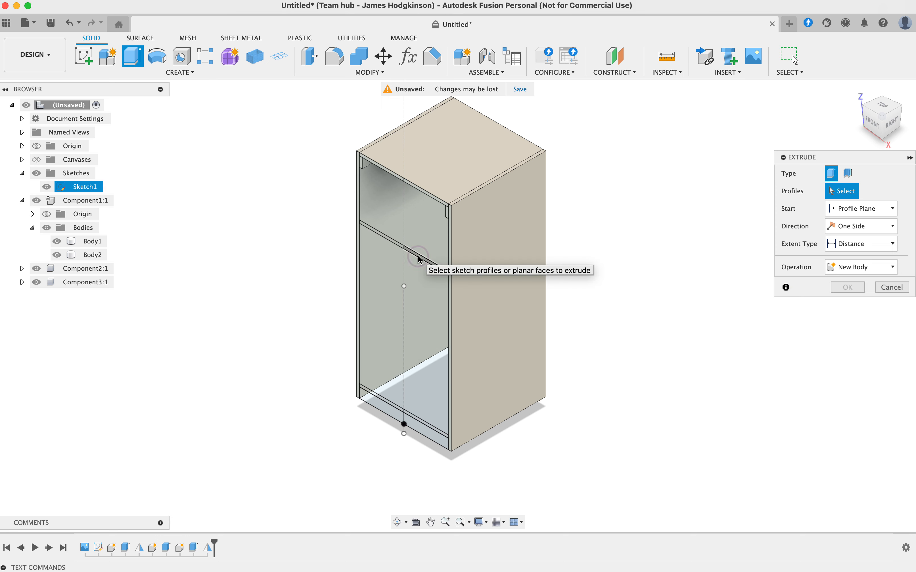
{"action": "left_click", "coordinate": [392, 251]}
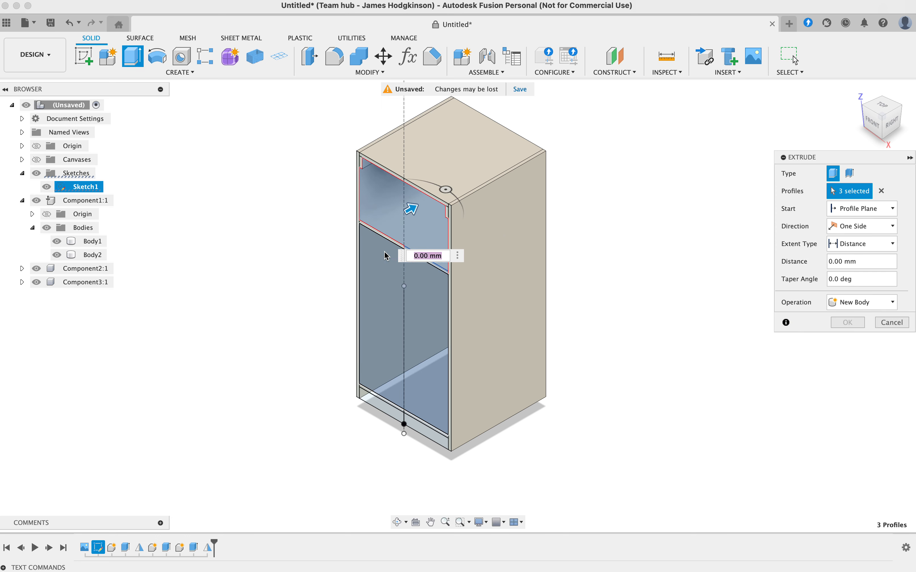
{"action": "scroll", "coordinate": [394, 248], "scroll_direction": "up", "scroll_amount": 5}
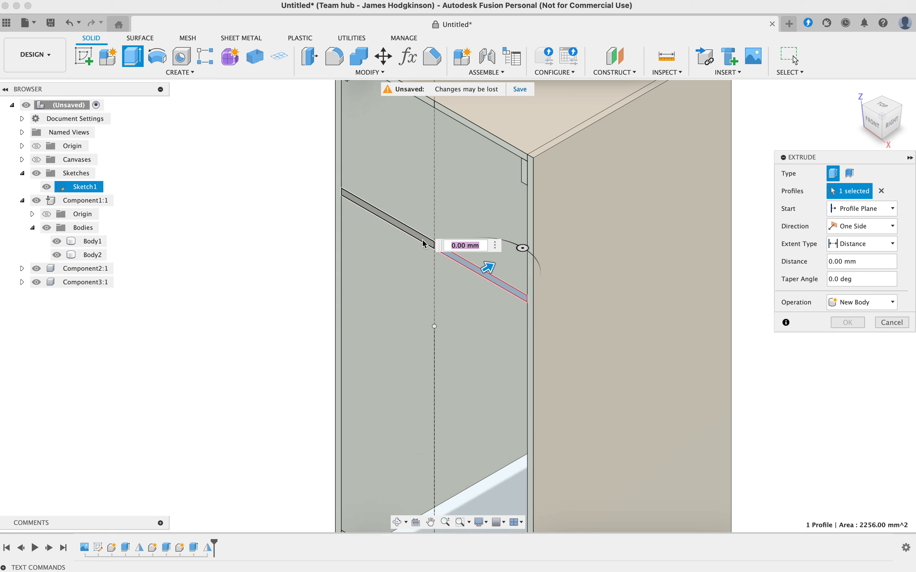
{"action": "left_click", "coordinate": [419, 283]}
{"action": "scroll", "coordinate": [435, 261], "scroll_direction": "up", "scroll_amount": 2}
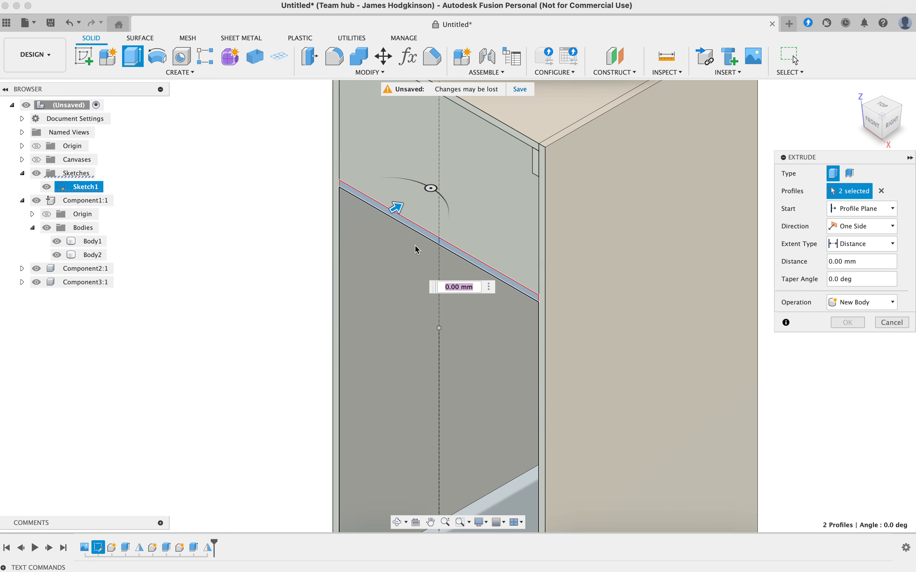
{"action": "scroll", "coordinate": [416, 248], "scroll_direction": "down", "scroll_amount": 5}
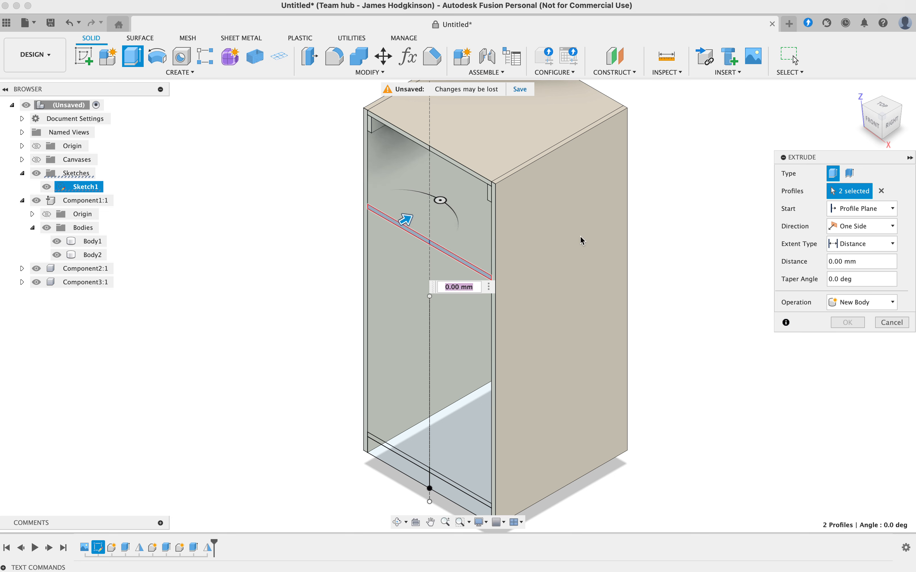
{"action": "type", "text": "ov"}
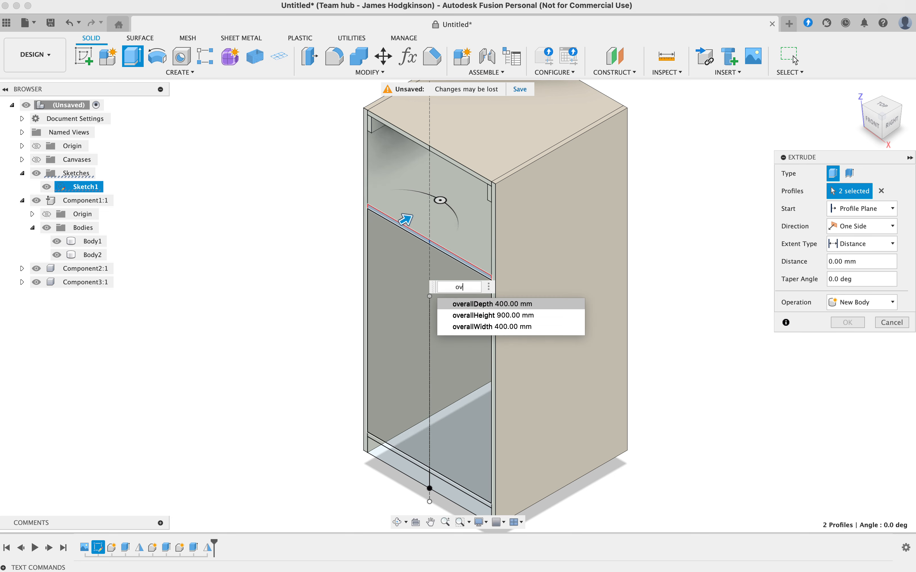
{"action": "type", "text": "erall"}
{"action": "key", "text": "Return"}
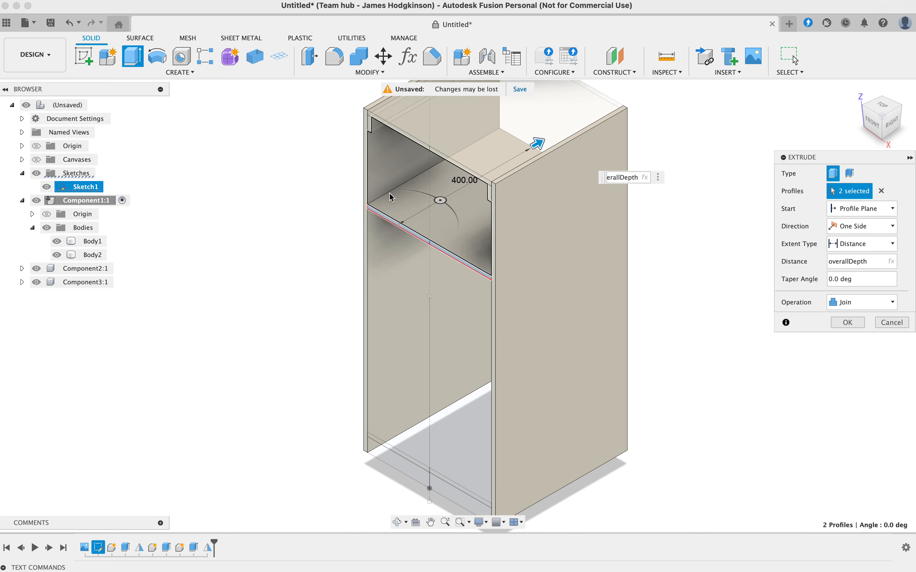
{"action": "left_click", "coordinate": [848, 303]}
{"action": "left_click", "coordinate": [843, 363]}
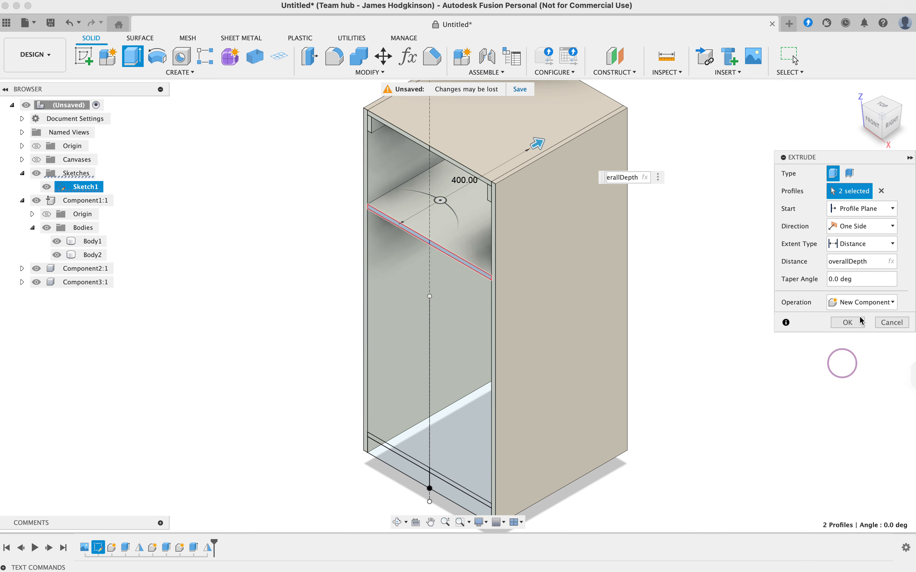
{"action": "left_click", "coordinate": [847, 322]}
- Extrude both halves of the bottom shelf profile by the overallDepth parameter as a new component
{"action": "middle_click_drag", "start_coordinate": [509, 293], "coordinate": [552, 271]}
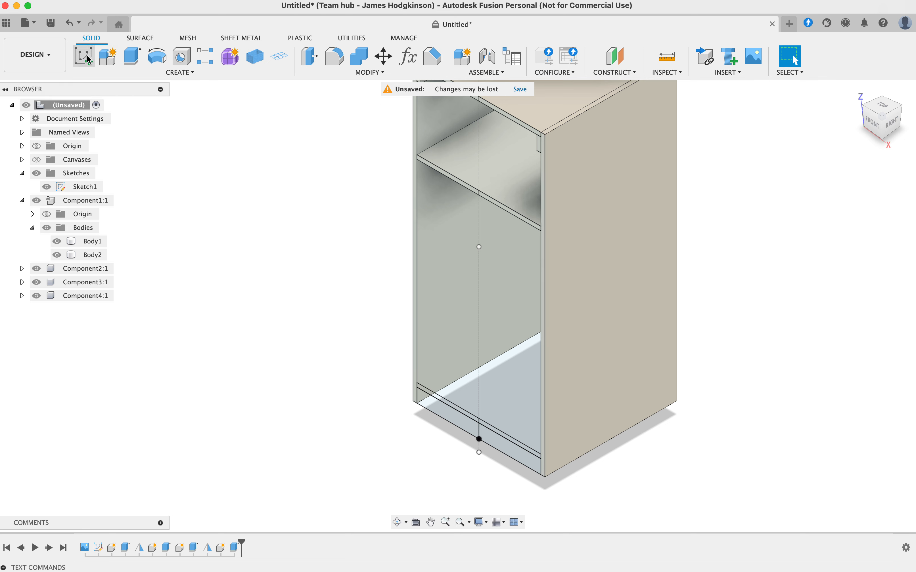
{"action": "left_click", "coordinate": [133, 56]}
{"action": "left_click", "coordinate": [474, 424]}
{"action": "left_click", "coordinate": [478, 428]}
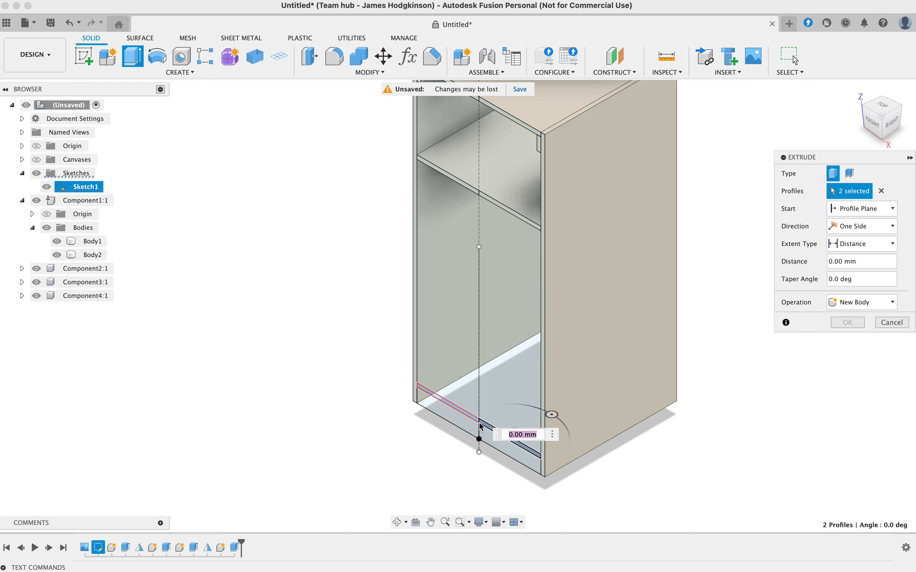
{"action": "scroll", "coordinate": [479, 423], "scroll_direction": "up", "scroll_amount": 5}
{"action": "scroll", "coordinate": [483, 415], "scroll_direction": "up", "scroll_amount": 5}
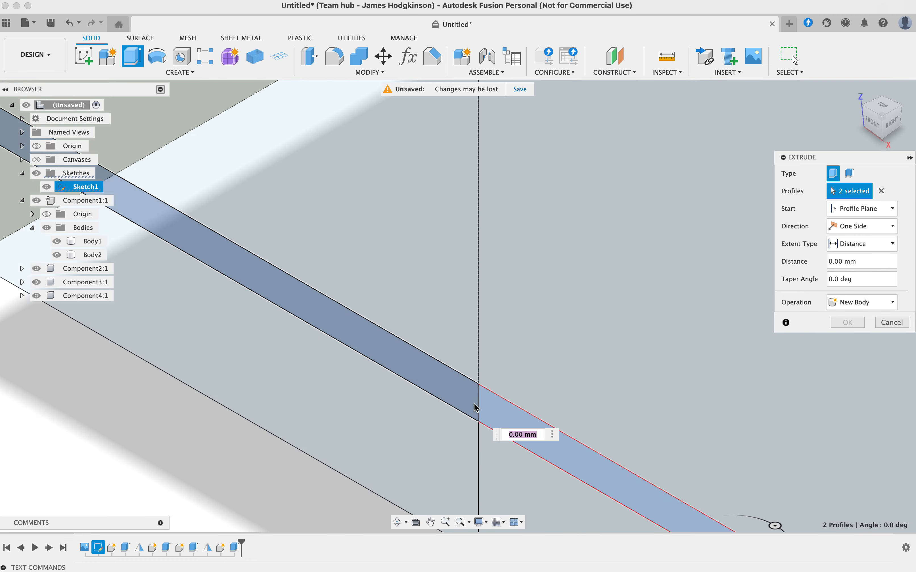
{"action": "scroll", "coordinate": [480, 402], "scroll_direction": "down", "scroll_amount": 8}
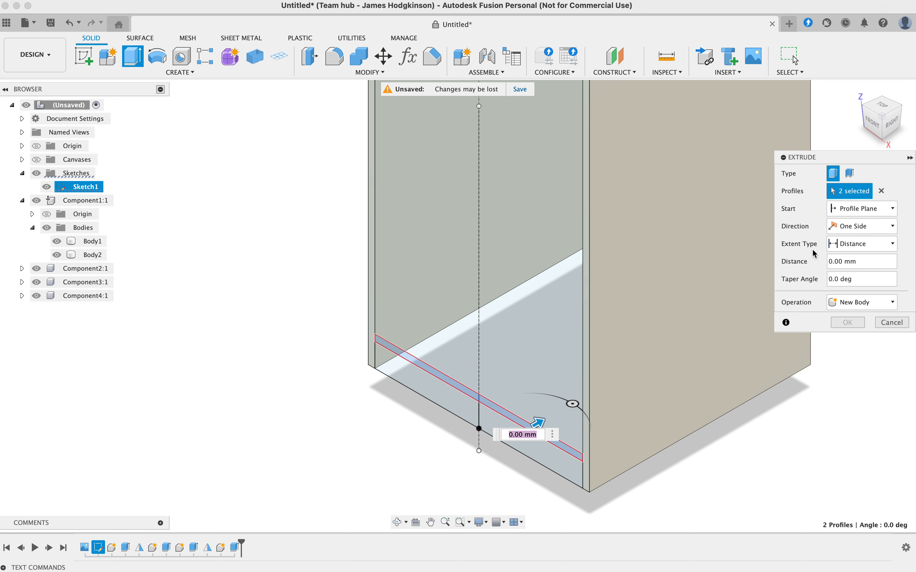
{"action": "left_click", "coordinate": [858, 306]}
{"action": "left_click", "coordinate": [863, 365]}
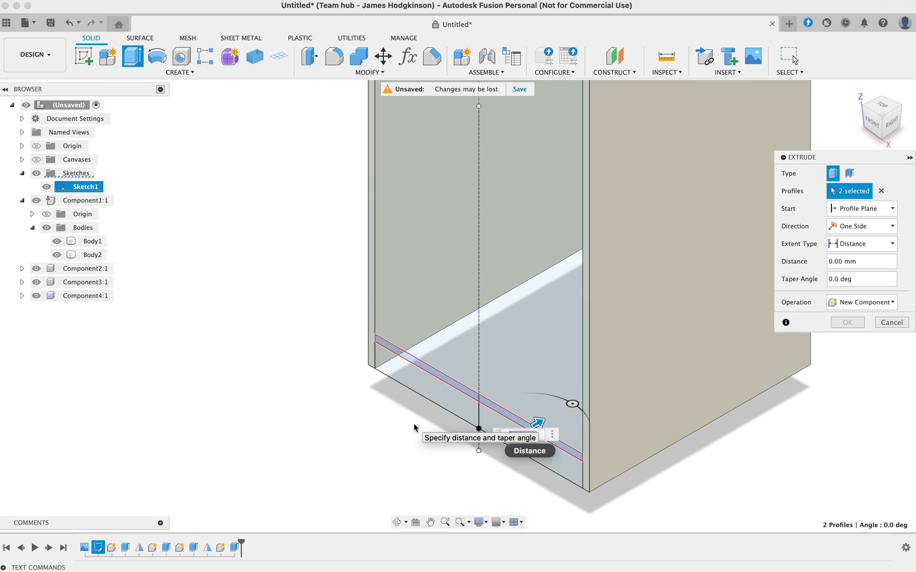
{"action": "left_click", "coordinate": [522, 435]}
{"action": "type", "text": "overallDepth"}
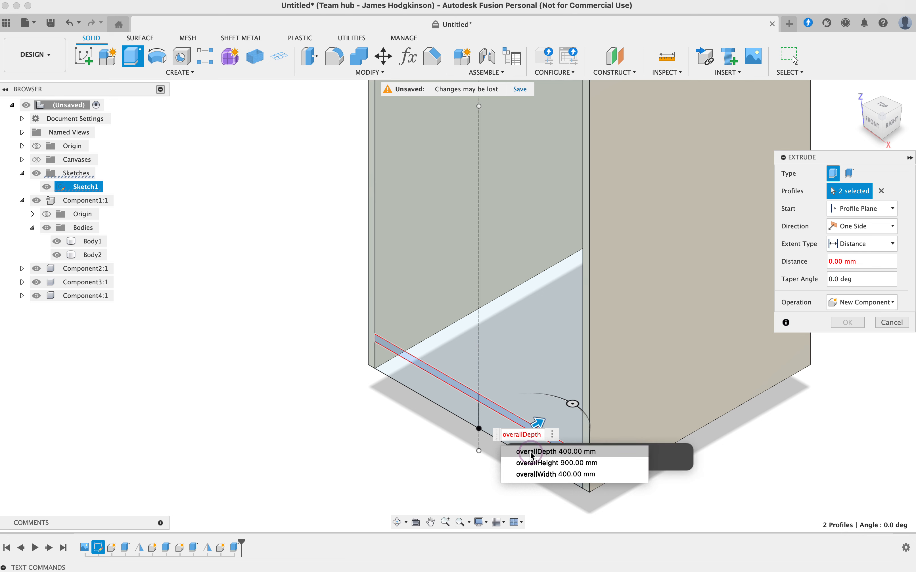
{"action": "left_click", "coordinate": [532, 453]}
{"action": "left_click", "coordinate": [844, 322]}
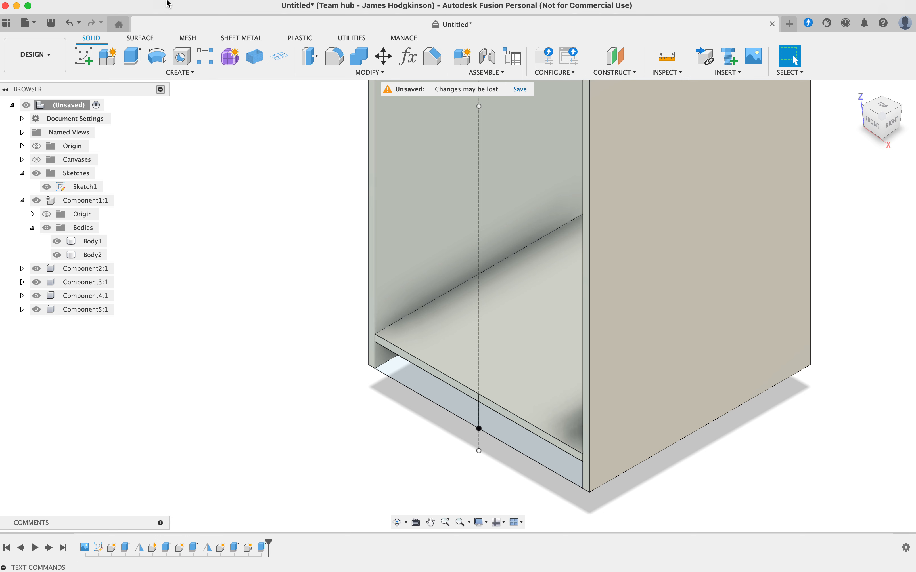
- Extrude both halves of the plinth profile below the bottom shelf by the woodThickness parameter as a new component
{"action": "left_click", "coordinate": [107, 61]}
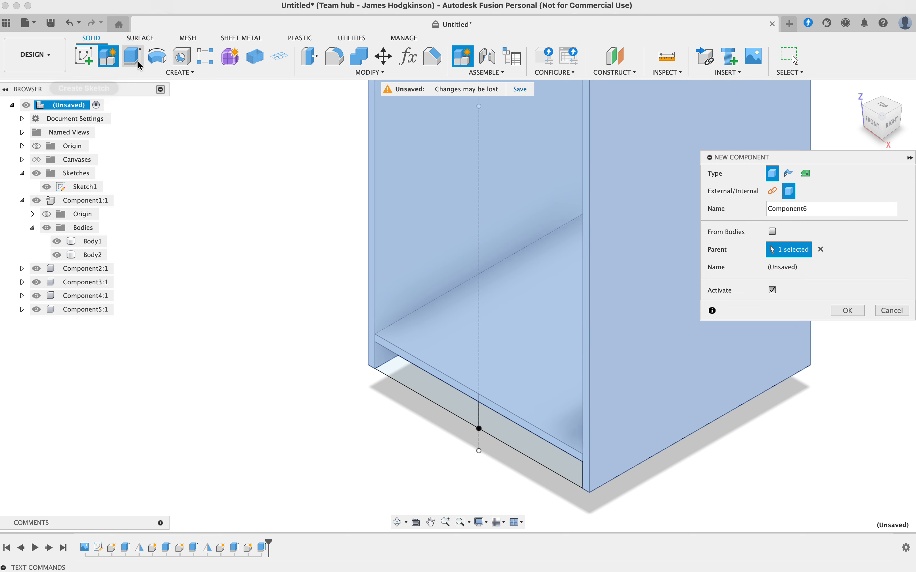
{"action": "left_click", "coordinate": [133, 57]}
{"action": "left_click", "coordinate": [470, 411]}
{"action": "left_click", "coordinate": [530, 443]}
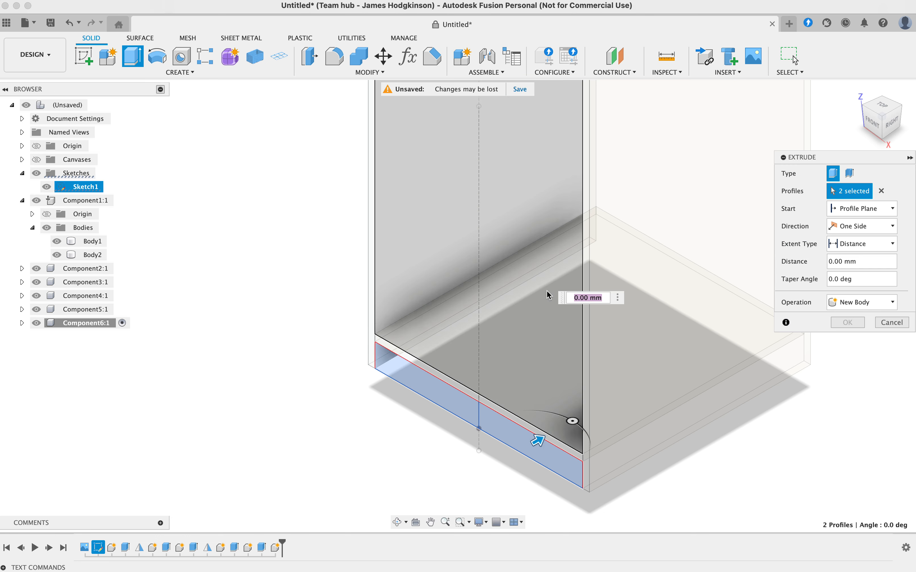
{"action": "left_click", "coordinate": [842, 303]}
{"action": "left_click", "coordinate": [865, 365]}
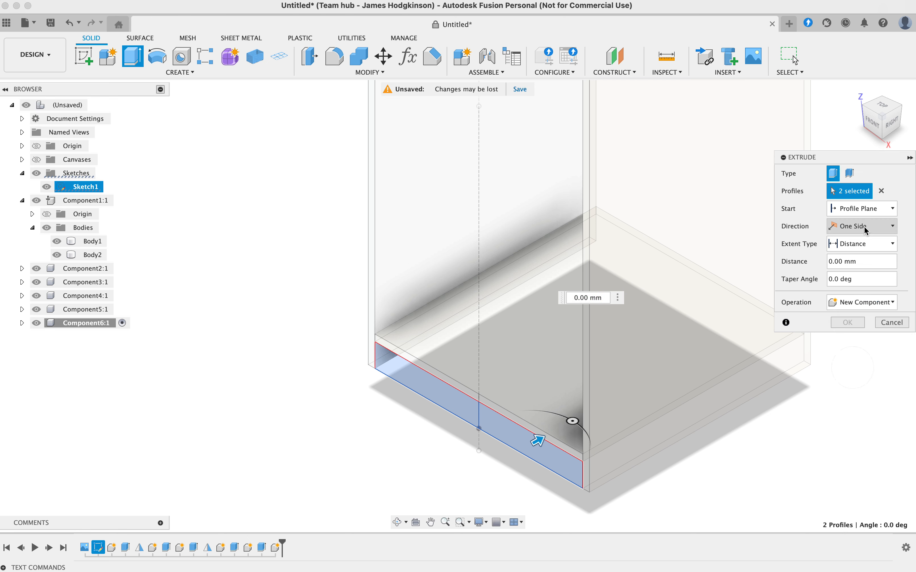
{"action": "left_click", "coordinate": [857, 268]}
{"action": "type", "text": "wood"}
{"action": "left_click", "coordinate": [882, 277]}
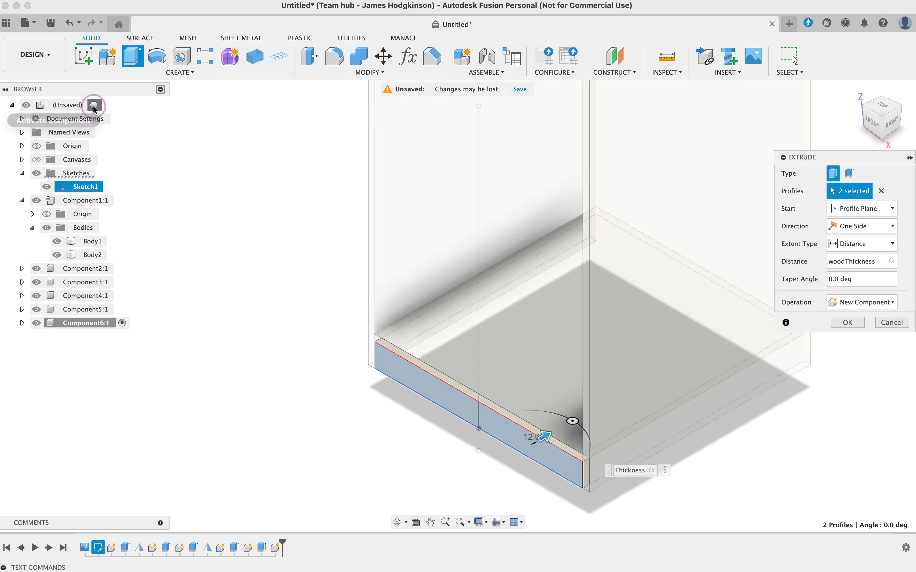
{"action": "left_click", "coordinate": [95, 106]}
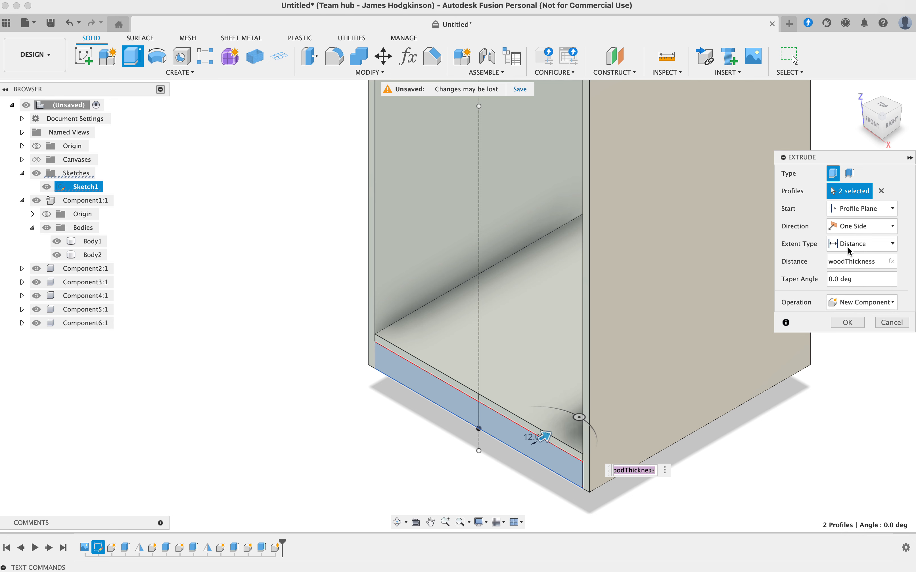
{"action": "left_click", "coordinate": [845, 324]}
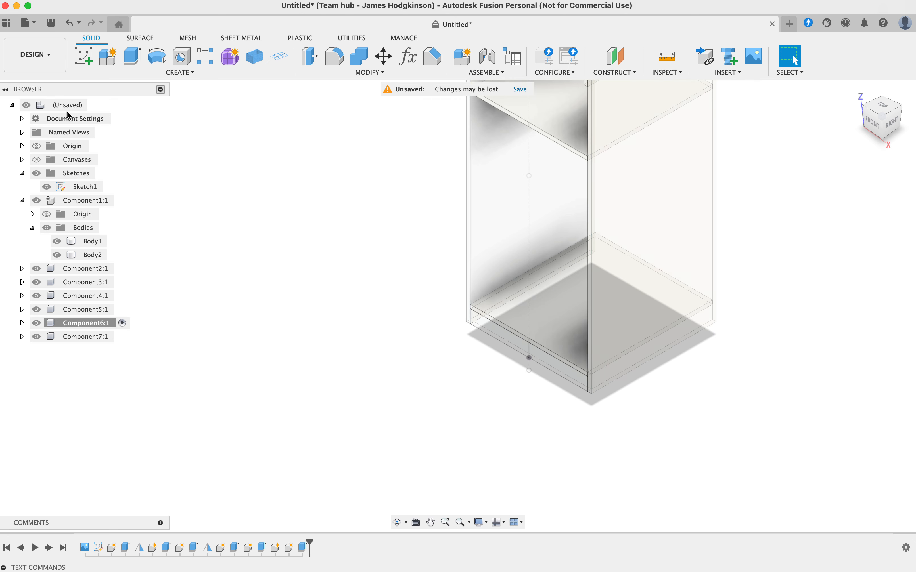
- Check the contents of Component6 in the model tree and reactivate the top-level assembly
{"action": "middle_click_drag", "start_coordinate": [655, 150], "coordinate": [639, 213]}
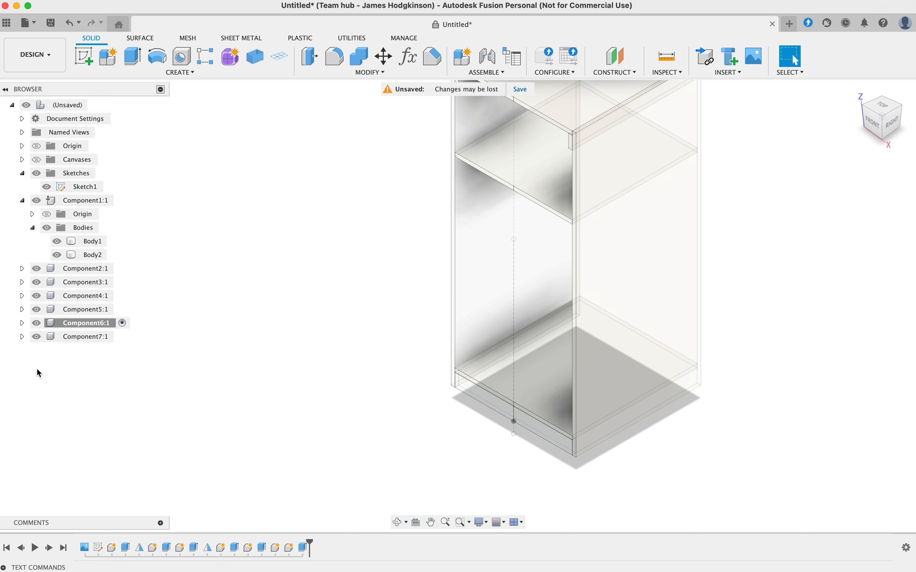
{"action": "left_click", "coordinate": [106, 326]}
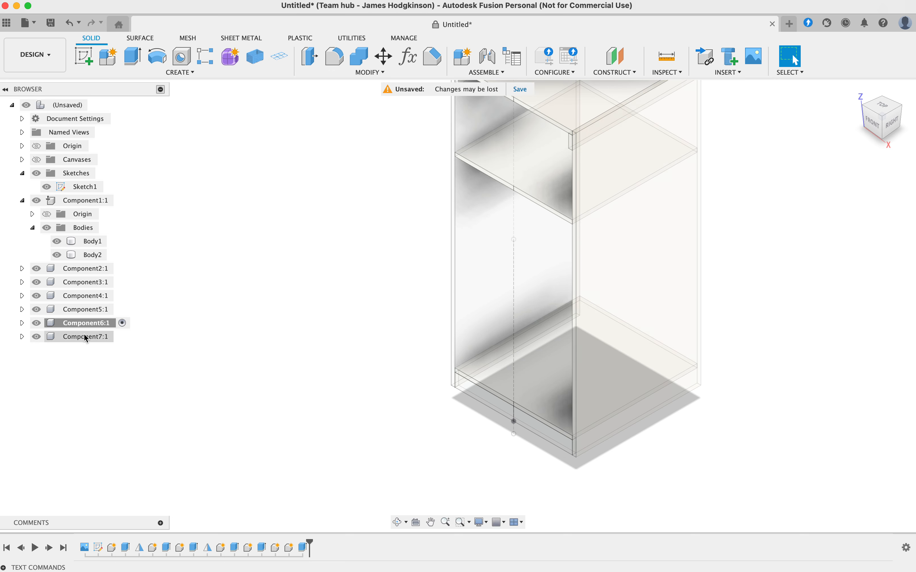
{"action": "left_click", "coordinate": [22, 323]}
{"action": "left_click", "coordinate": [32, 337]}
{"action": "left_click", "coordinate": [32, 337]}
{"action": "right_click", "coordinate": [63, 323]}
{"action": "left_click", "coordinate": [113, 499]}
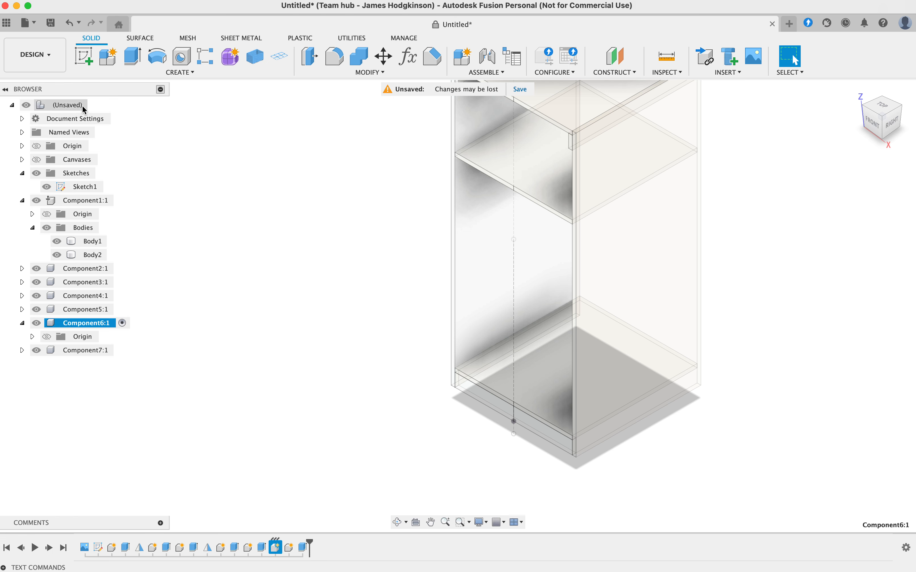
{"action": "left_click", "coordinate": [96, 105]}
- Switch the camera to perspective and view the cabinet from the front and from the home orientation
{"action": "middle_click_drag", "start_coordinate": [421, 154], "coordinate": [457, 190]}
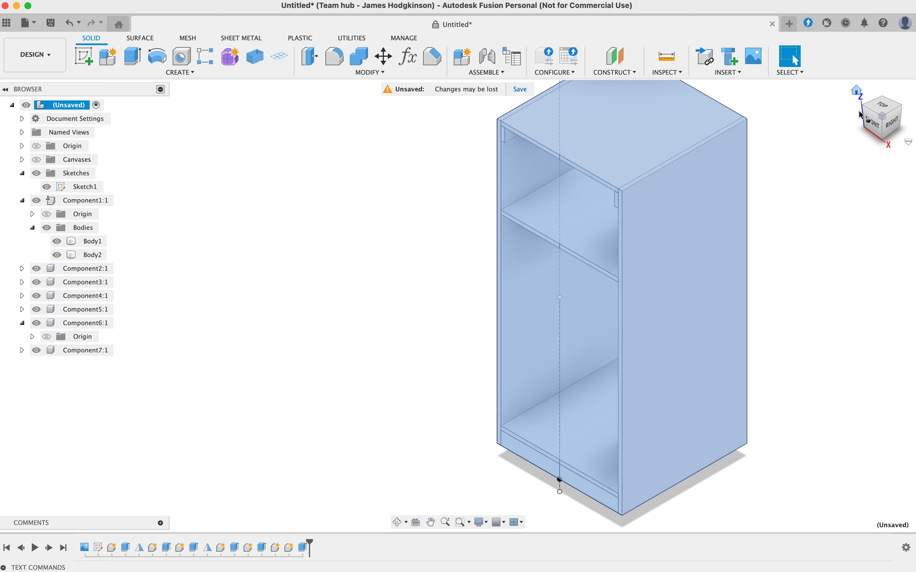
{"action": "left_click", "coordinate": [859, 91]}
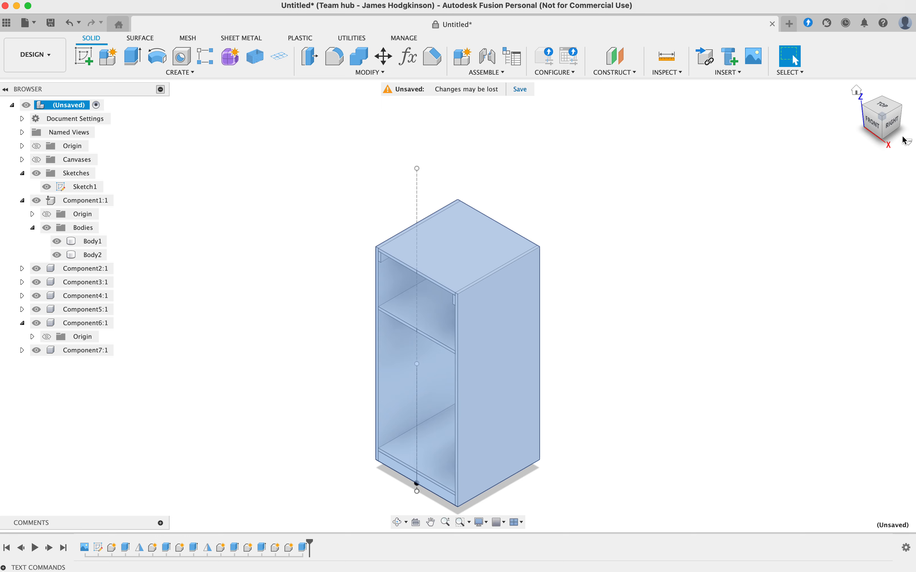
{"action": "left_click", "coordinate": [909, 143]}
{"action": "left_click", "coordinate": [878, 170]}
{"action": "middle_click_drag", "start_coordinate": [632, 321], "coordinate": [689, 247]}
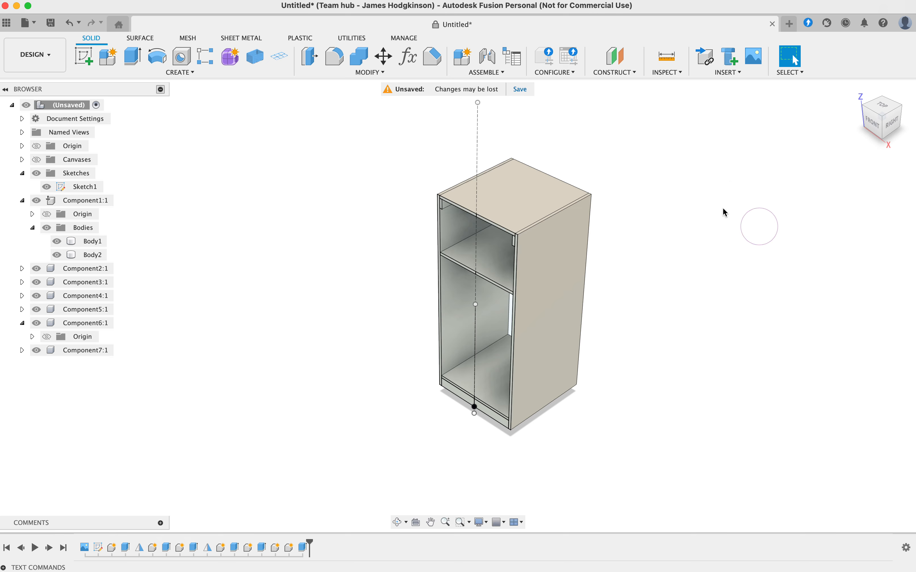
{"action": "left_click", "coordinate": [879, 124]}
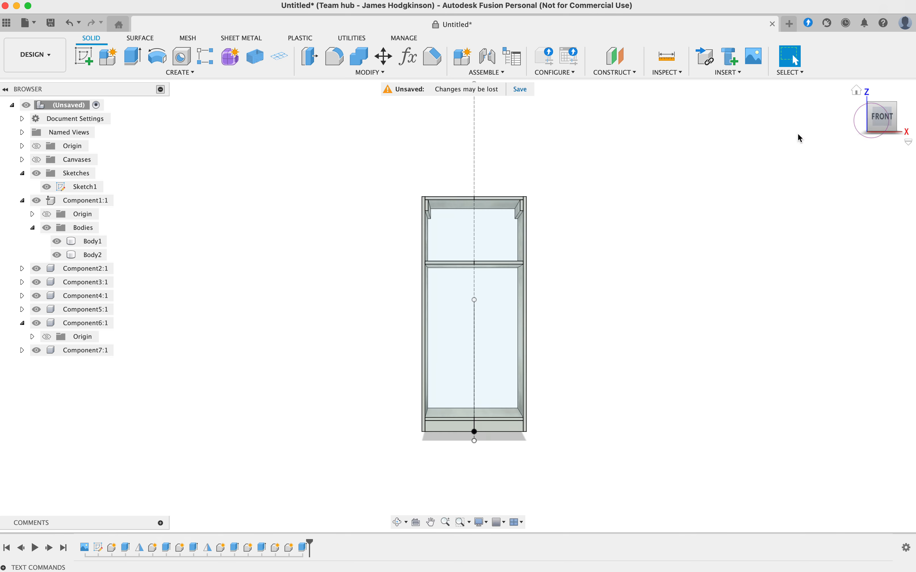
{"action": "middle_click_drag", "start_coordinate": [458, 306], "coordinate": [678, 158], "text": "shift"}
{"action": "left_click", "coordinate": [858, 91]}
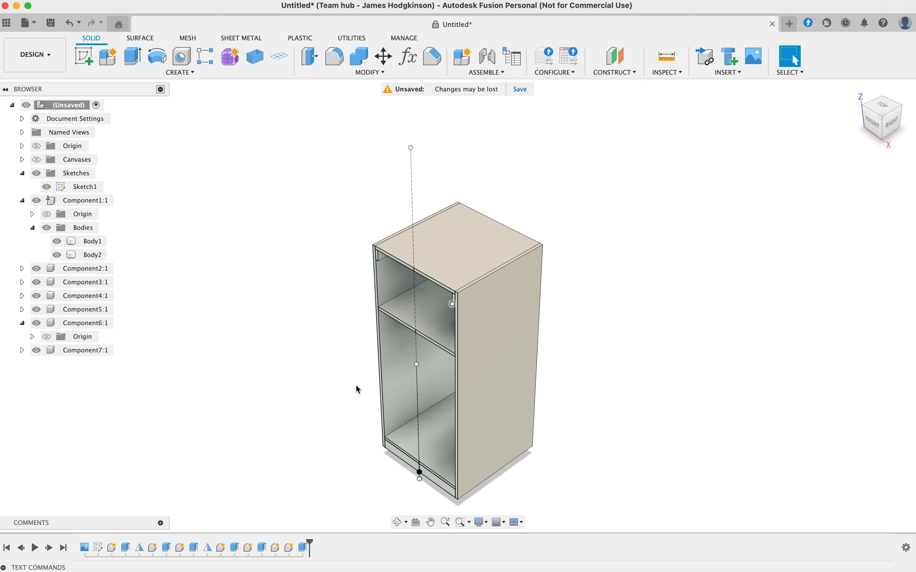
- Hide Sketch1 and start a new sketch on the rear edge face of the top panel
{"action": "left_click", "coordinate": [901, 109]}
{"action": "middle_click_drag", "start_coordinate": [501, 366], "coordinate": [457, 229]}
{"action": "scroll", "coordinate": [457, 229], "scroll_direction": "up", "scroll_amount": 3}
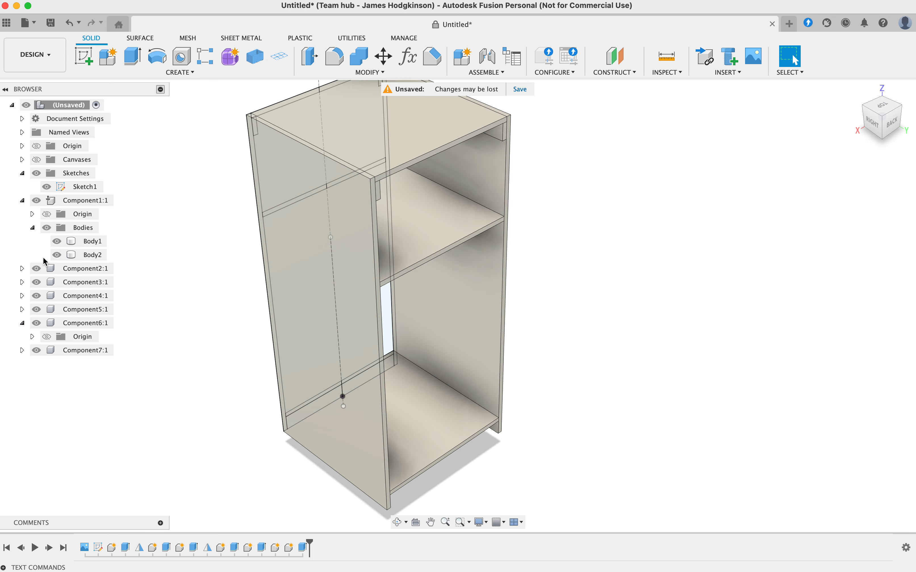
{"action": "left_click", "coordinate": [46, 187]}
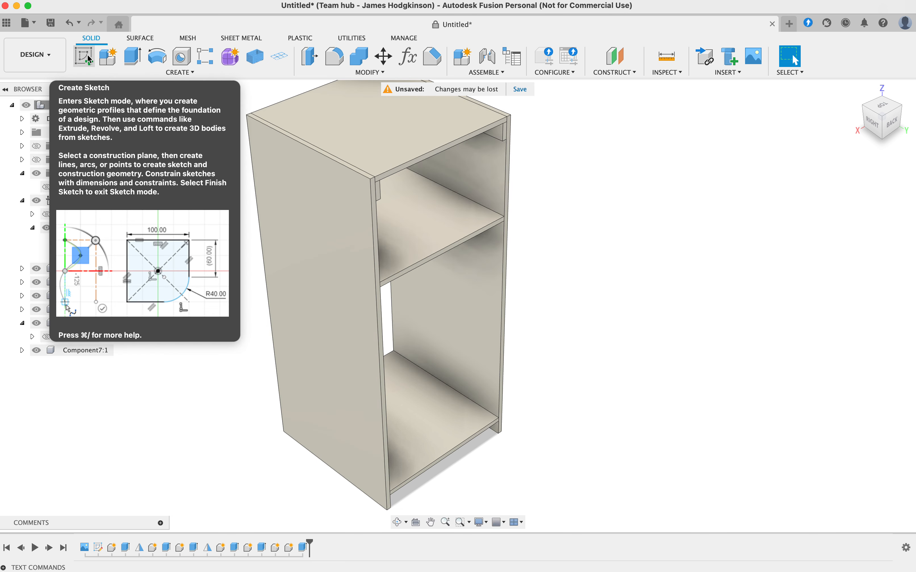
{"action": "left_click", "coordinate": [88, 53]}
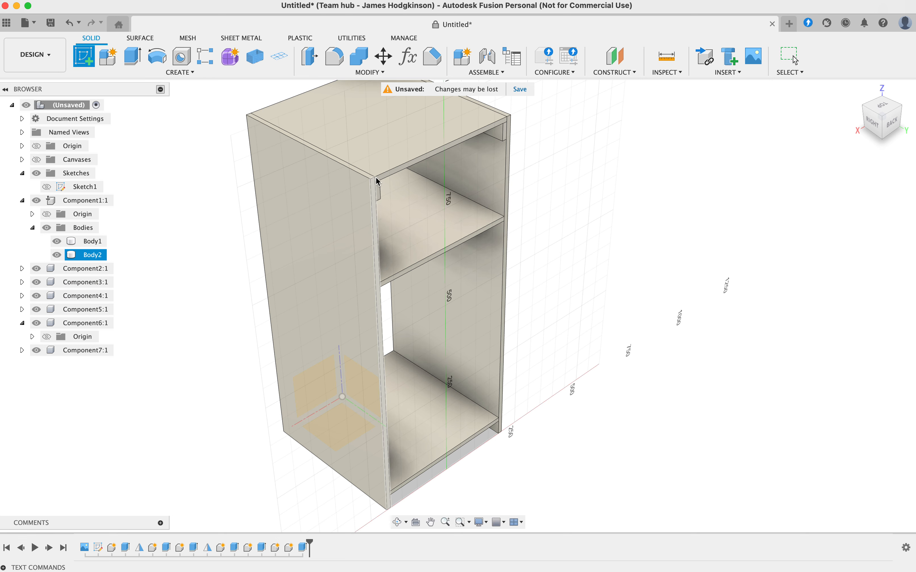
{"action": "left_click", "coordinate": [396, 169]}
{"action": "middle_click_drag", "start_coordinate": [607, 157], "coordinate": [631, 362]}
{"action": "scroll", "coordinate": [627, 335], "scroll_direction": "down", "scroll_amount": 2}
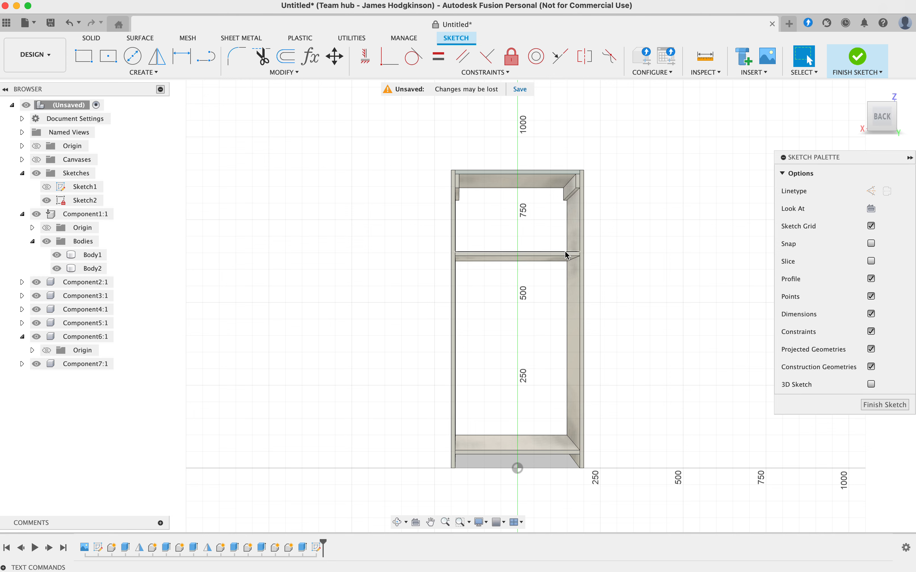
{"action": "scroll", "coordinate": [562, 253], "scroll_direction": "up", "scroll_amount": 4}
{"action": "middle_click_drag", "start_coordinate": [500, 154], "coordinate": [483, 225]}
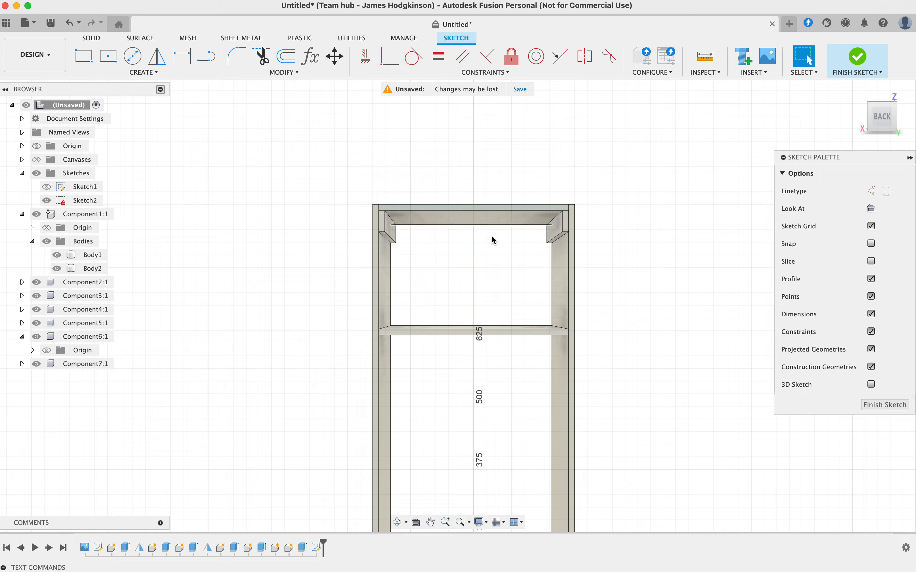
- Project the two side panels, the top panel and the bottom shelf as bodies into the back sketch
{"action": "scroll", "coordinate": [468, 292], "scroll_direction": "down", "scroll_amount": 3}
{"action": "middle_click_drag", "start_coordinate": [466, 330], "coordinate": [466, 290]}
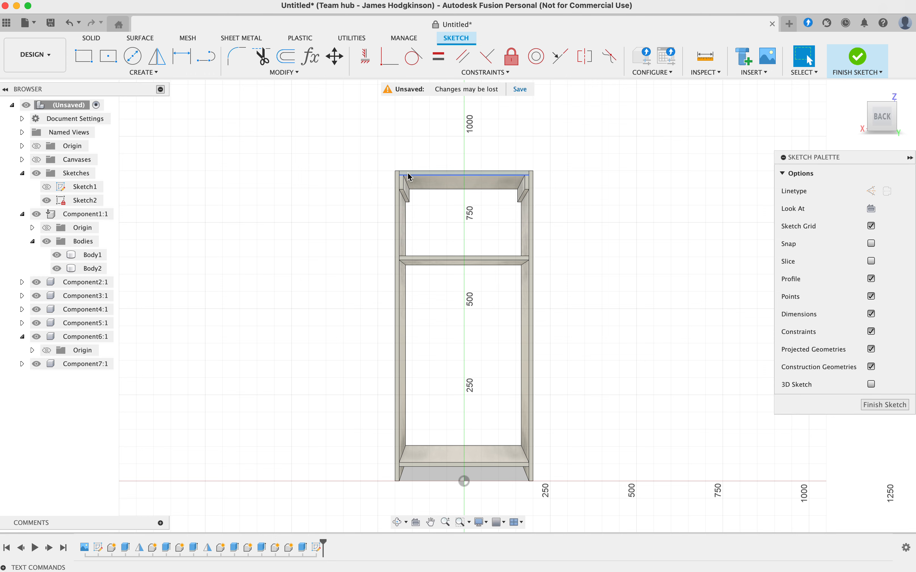
{"action": "key", "text": "p"}
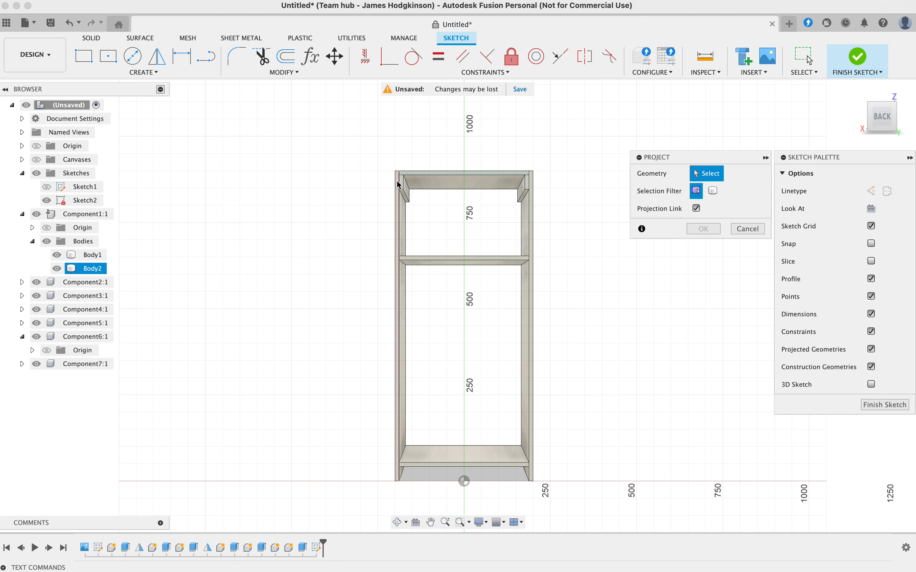
{"action": "scroll", "coordinate": [416, 166], "scroll_direction": "up", "scroll_amount": 3}
{"action": "left_click", "coordinate": [712, 190]}
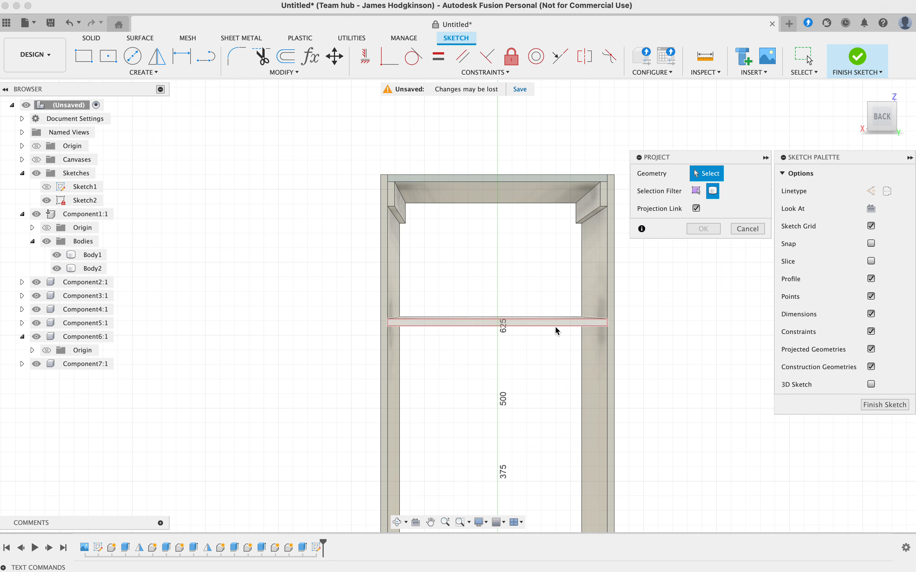
{"action": "middle_click_drag", "start_coordinate": [426, 346], "coordinate": [412, 416]}
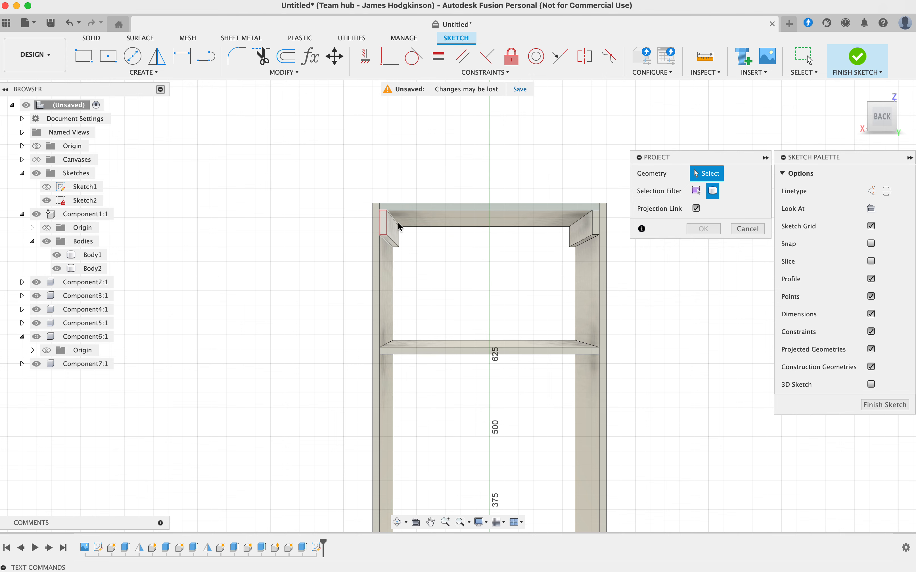
{"action": "left_click", "coordinate": [375, 226]}
{"action": "left_click", "coordinate": [423, 208]}
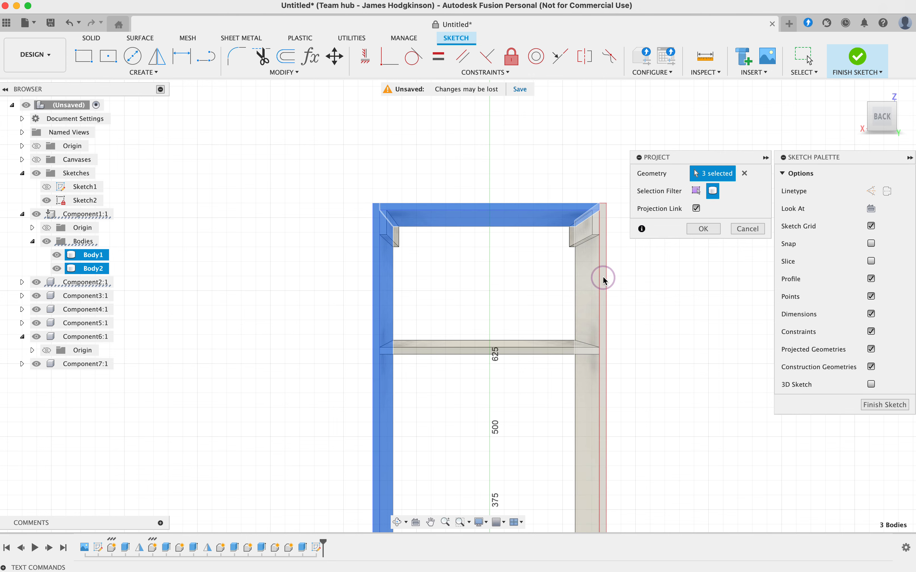
{"action": "left_click", "coordinate": [604, 281]}
{"action": "scroll", "coordinate": [576, 280], "scroll_direction": "down", "scroll_amount": 10}
{"action": "left_click", "coordinate": [342, 345]}
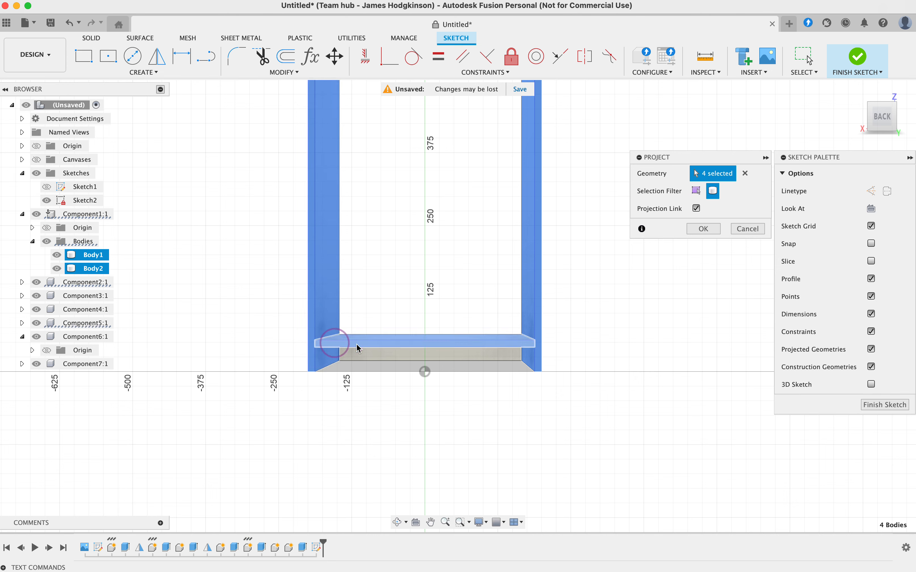
{"action": "scroll", "coordinate": [650, 333], "scroll_direction": "up", "scroll_amount": 5}
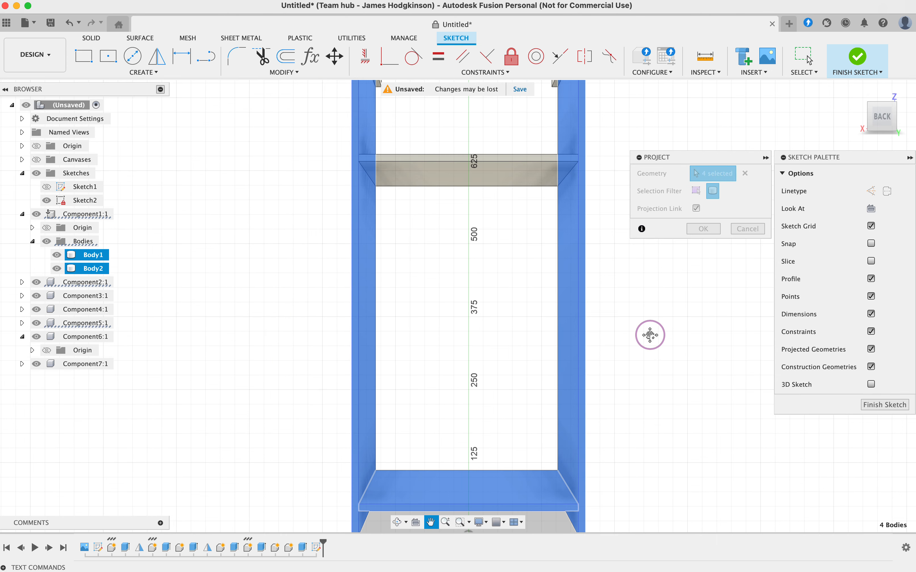
{"action": "left_click", "coordinate": [703, 229]}
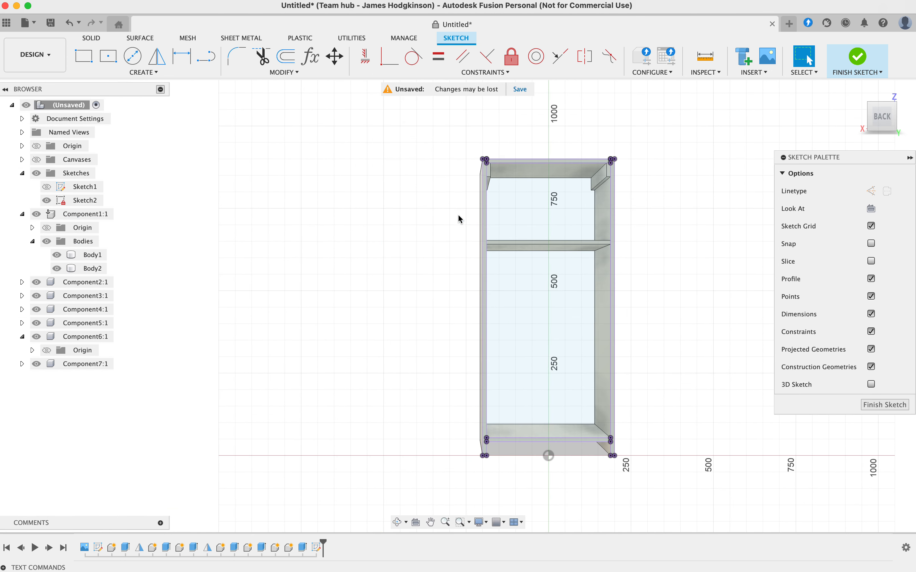
- Hide the bodies of Component1 and all of Components 2 to 7 so only the projected sketch geometry shows
{"action": "scroll", "coordinate": [484, 157], "scroll_direction": "down", "scroll_amount": 5}
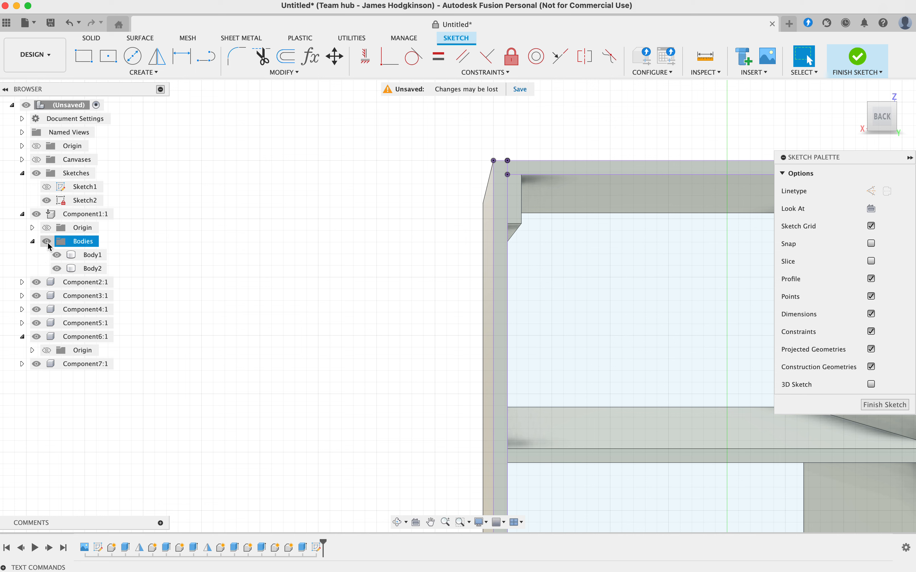
{"action": "left_click", "coordinate": [46, 241]}
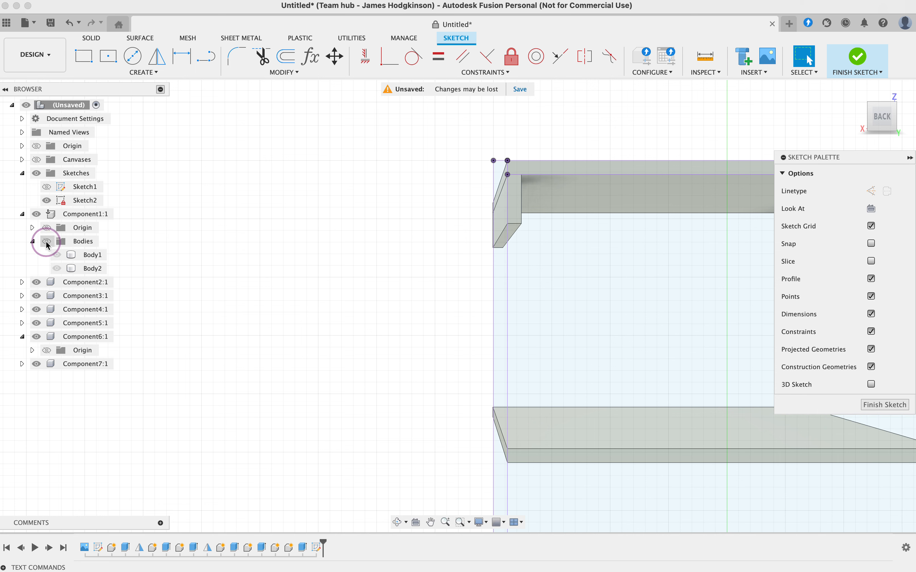
{"action": "left_click", "coordinate": [37, 282]}
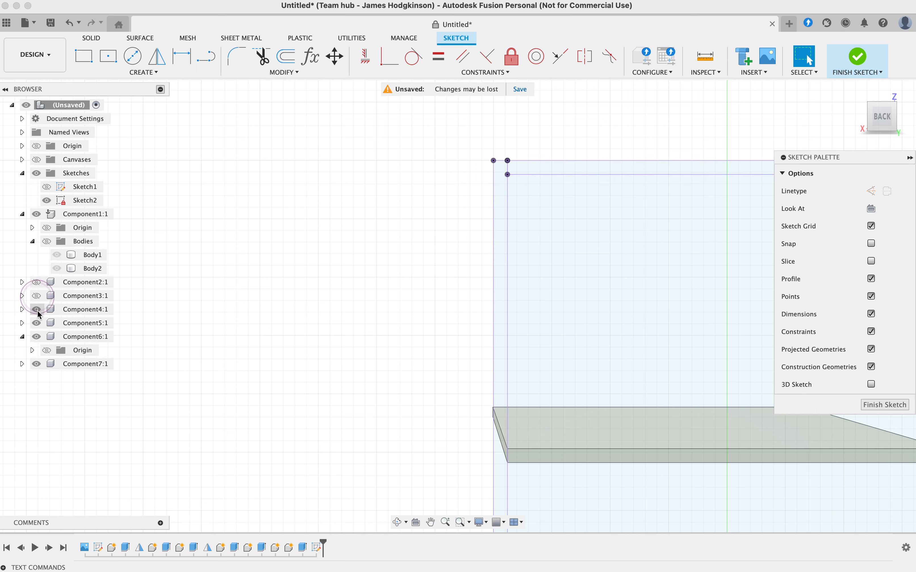
{"action": "left_click", "coordinate": [36, 296]}
{"action": "left_click", "coordinate": [37, 309]}
{"action": "left_click", "coordinate": [36, 323]}
{"action": "left_click", "coordinate": [36, 336]}
{"action": "left_click", "coordinate": [36, 363]}
{"action": "scroll", "coordinate": [282, 280], "scroll_direction": "down", "scroll_amount": 10}
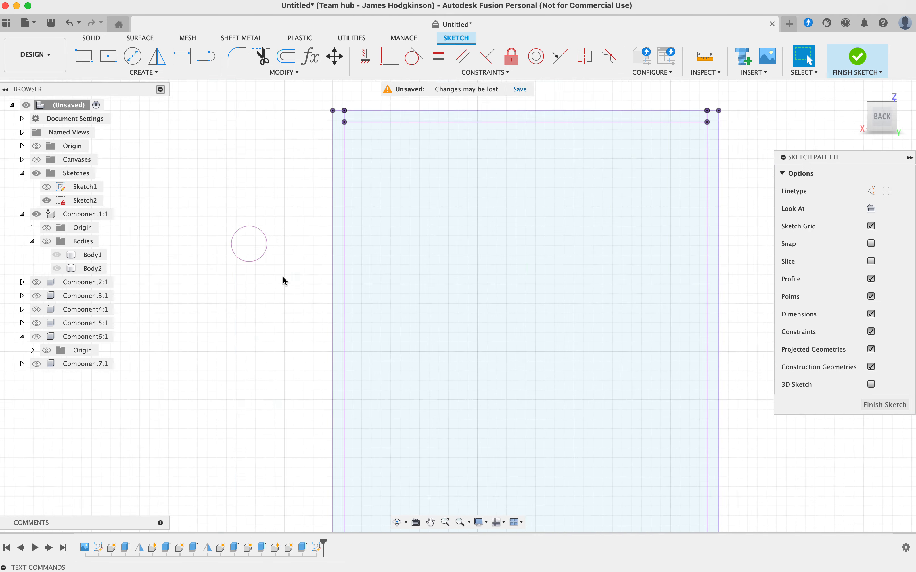
- Draw a two-point rectangle from the cabinet's outer top corner to the opposite side panel's outer edge near the underside of the bottom shelf
{"action": "scroll", "coordinate": [368, 295], "scroll_direction": "down", "scroll_amount": 2}
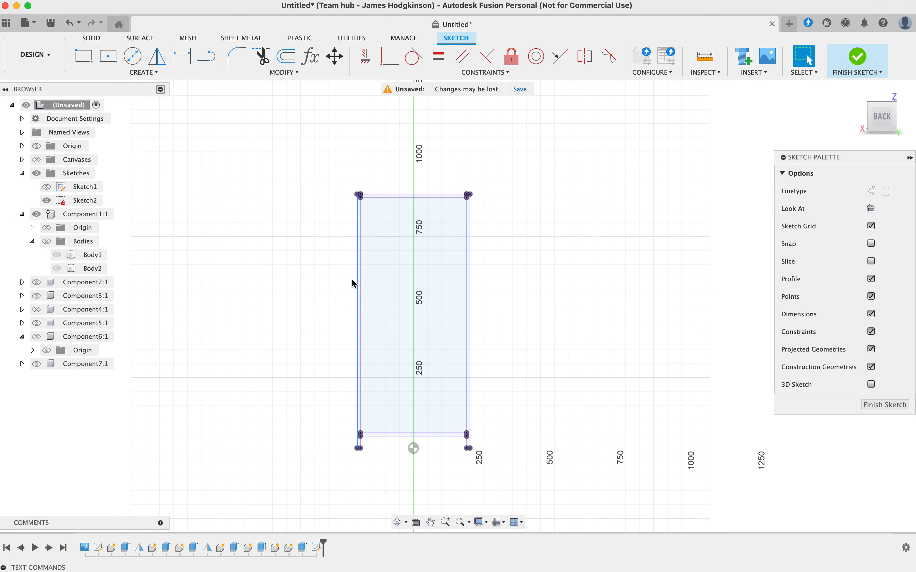
{"action": "scroll", "coordinate": [316, 155], "scroll_direction": "up", "scroll_amount": 2}
{"action": "key", "text": "r"}
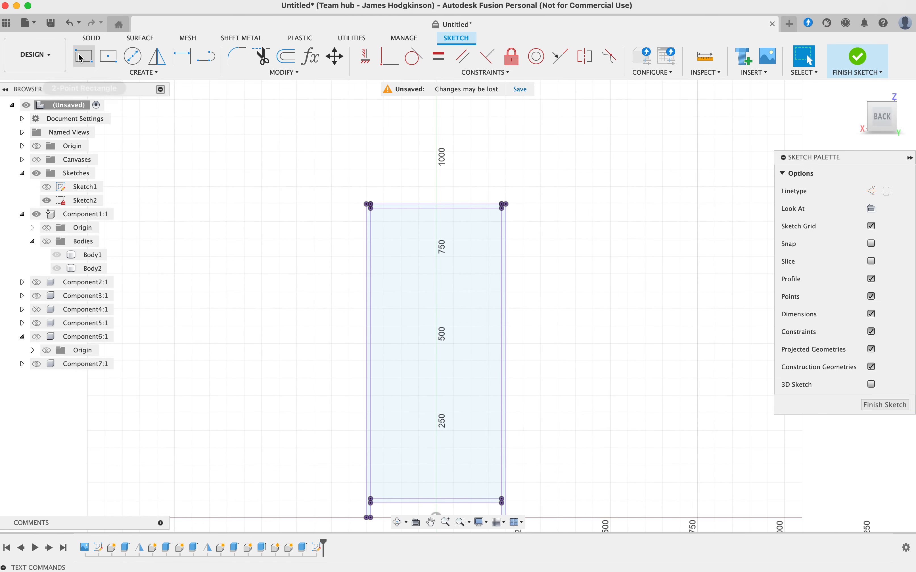
{"action": "left_click", "coordinate": [368, 205]}
{"action": "scroll", "coordinate": [499, 489], "scroll_direction": "up", "scroll_amount": 5}
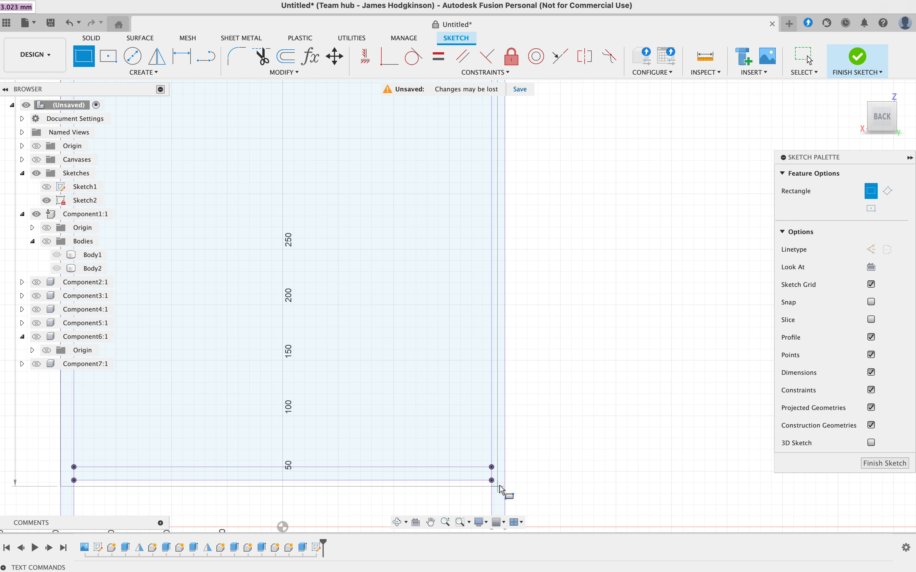
{"action": "left_click", "coordinate": [505, 481]}
- Move the rectangle's lower edge down and constrain it coincident with the projected lower corner of the bottom shelf
{"action": "scroll", "coordinate": [451, 426], "scroll_direction": "down", "scroll_amount": 5}
{"action": "mouse_move", "coordinate": [430, 329]}
{"action": "middle_mouse_down"}
{"action": "mouse_move", "coordinate": [485, 415]}
{"action": "mouse_move", "coordinate": [524, 261]}
{"action": "middle_mouse_up"}
{"action": "key", "text": "r"}
{"action": "scroll", "coordinate": [512, 409], "scroll_direction": "up", "scroll_amount": 6}
{"action": "middle_click_drag", "start_coordinate": [528, 390], "coordinate": [492, 94]}
{"action": "scroll", "coordinate": [503, 121], "scroll_direction": "down", "scroll_amount": 2}
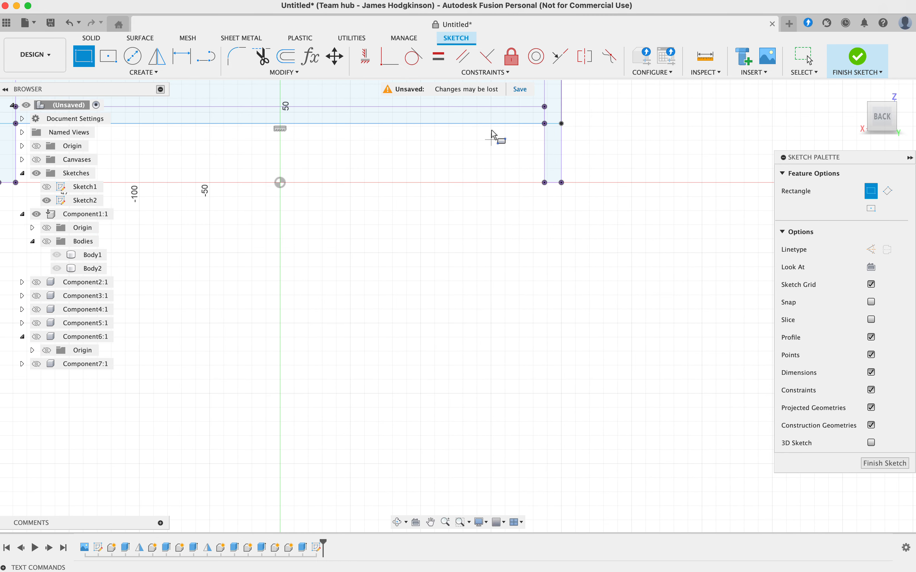
{"action": "key", "text": "Escape"}
{"action": "left_click_drag", "start_coordinate": [503, 124], "coordinate": [507, 139]}
{"action": "scroll", "coordinate": [597, 188], "scroll_direction": "up", "scroll_amount": 5}
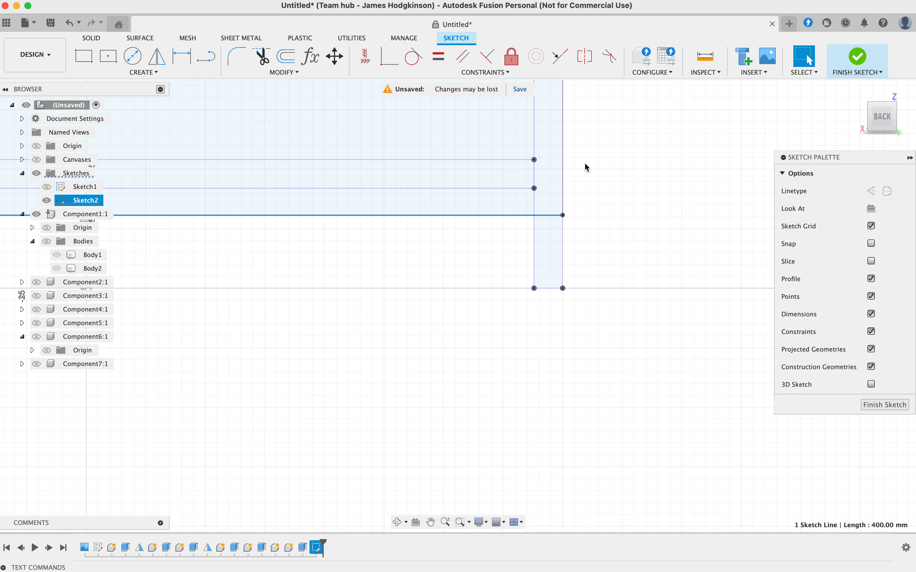
{"action": "left_click", "coordinate": [365, 56]}
{"action": "left_click", "coordinate": [389, 57]}
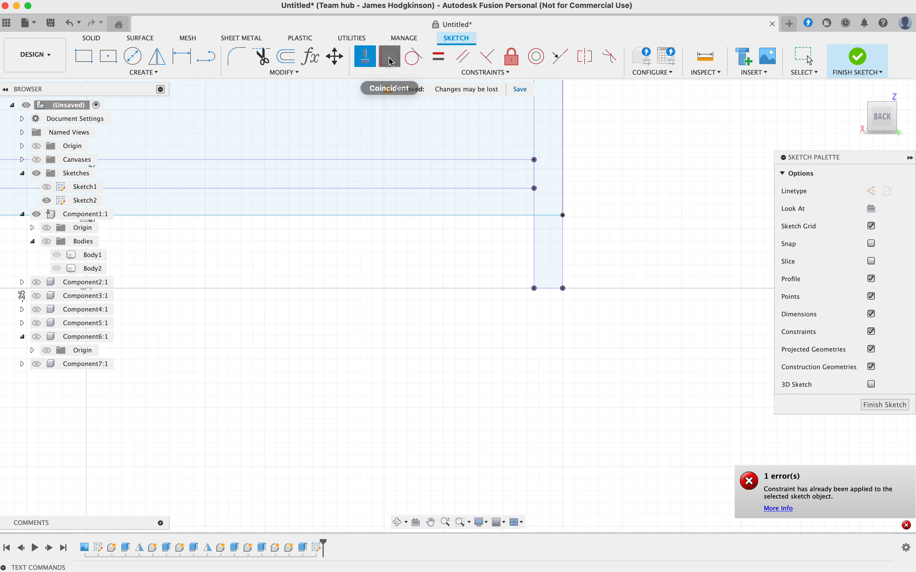
{"action": "left_click", "coordinate": [533, 189]}
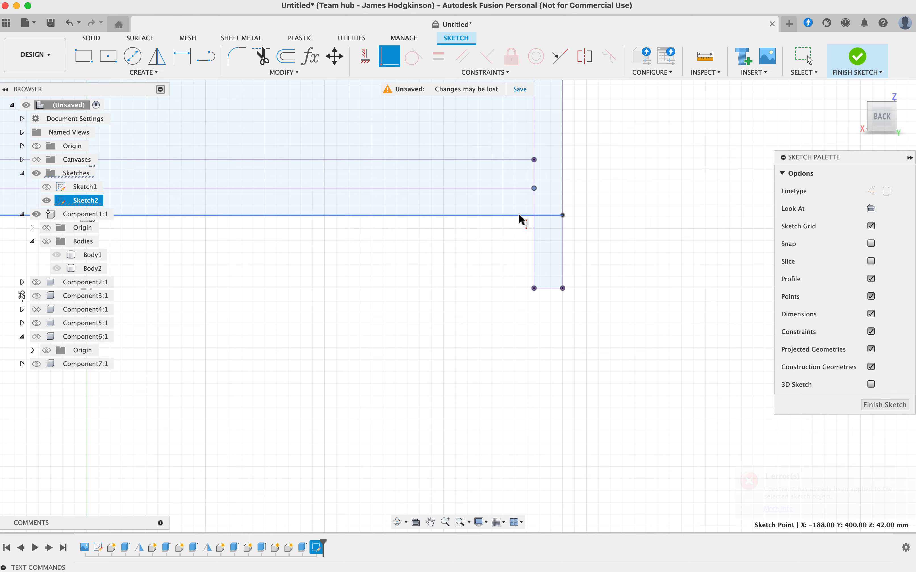
{"action": "left_click", "coordinate": [519, 215]}
- Extrude all five profiles inside the back panel rectangle by 12 mm as a new component
{"action": "scroll", "coordinate": [476, 187], "scroll_direction": "down", "scroll_amount": 4}
{"action": "scroll", "coordinate": [476, 186], "scroll_direction": "down", "scroll_amount": 2}
{"action": "middle_click_drag", "start_coordinate": [449, 163], "coordinate": [590, 410]}
{"action": "scroll", "coordinate": [589, 409], "scroll_direction": "down", "scroll_amount": 5}
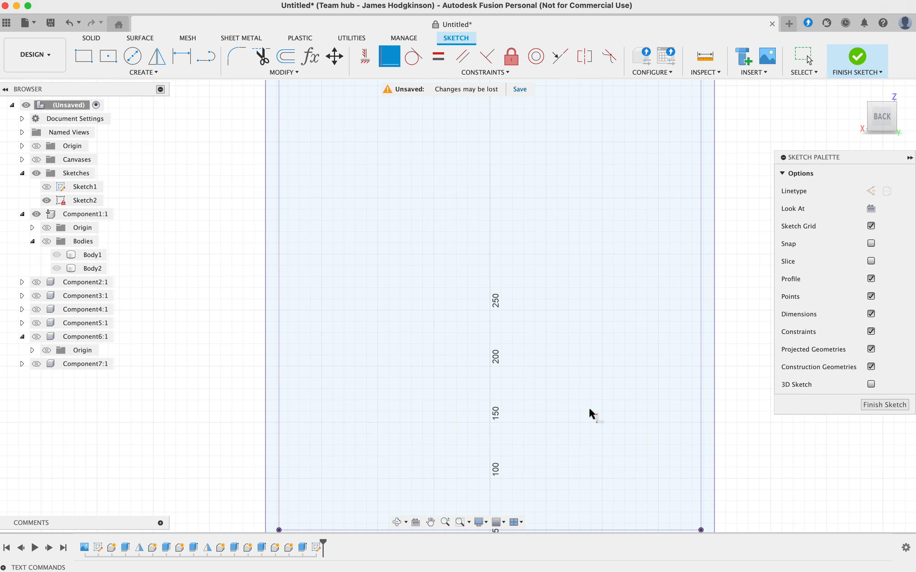
{"action": "middle_click_drag", "start_coordinate": [576, 199], "coordinate": [566, 270]}
{"action": "scroll", "coordinate": [567, 271], "scroll_direction": "down", "scroll_amount": 2}
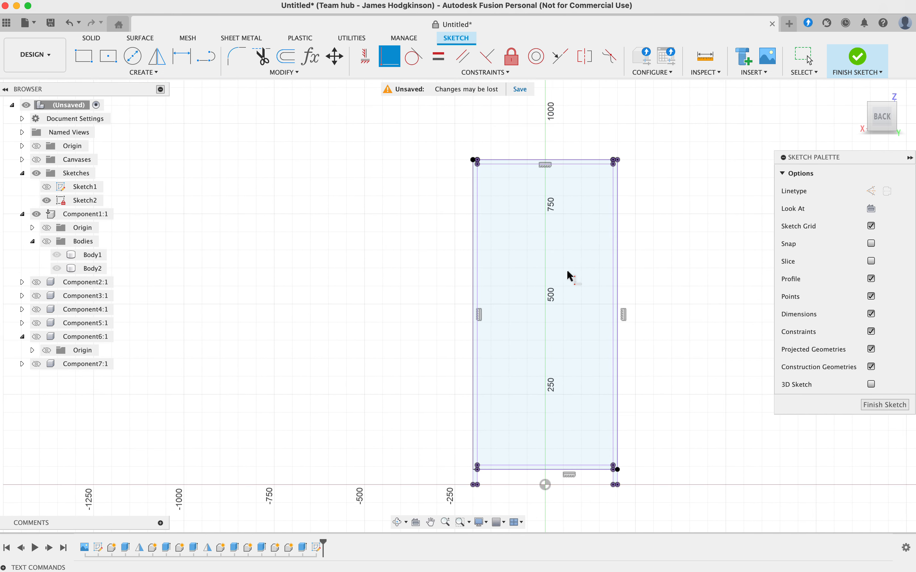
{"action": "key", "text": "q"}
{"action": "left_click", "coordinate": [483, 130]}
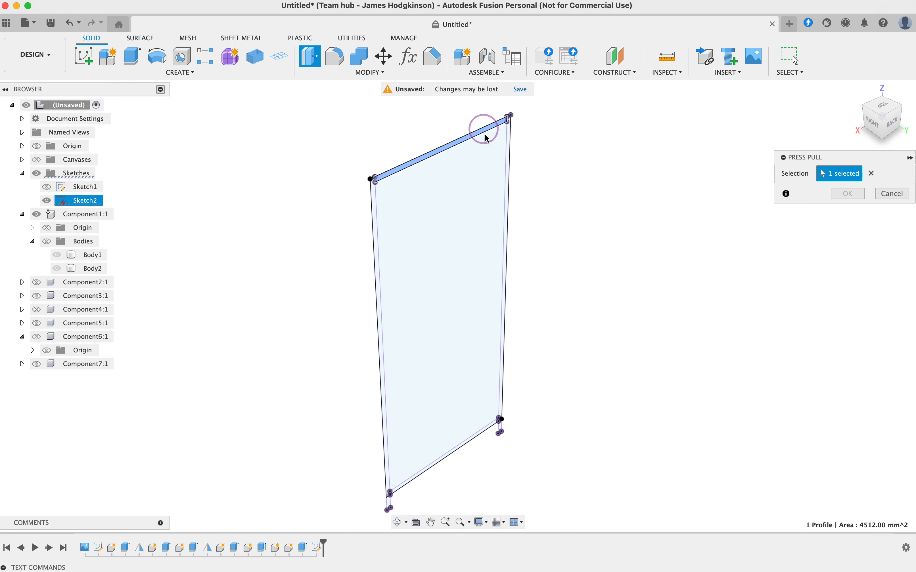
{"action": "left_click", "coordinate": [470, 172]}
{"action": "left_click", "coordinate": [373, 203]}
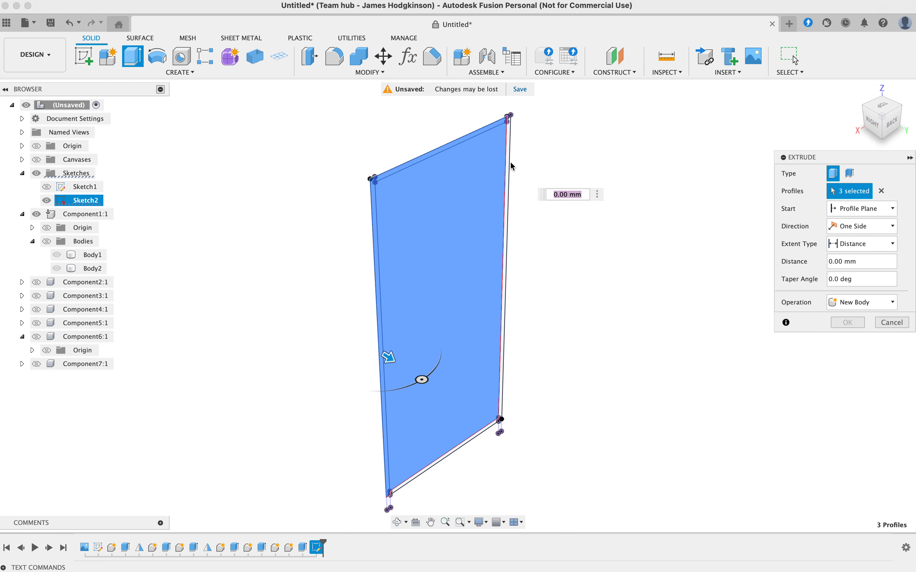
{"action": "left_click", "coordinate": [510, 178]}
{"action": "scroll", "coordinate": [465, 452], "scroll_direction": "up", "scroll_amount": 5}
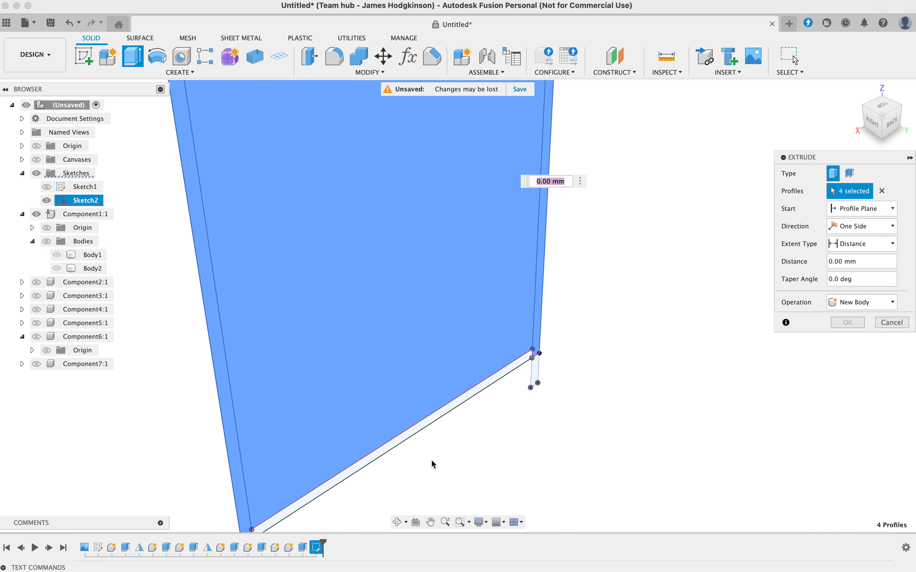
{"action": "left_click", "coordinate": [398, 439]}
{"action": "scroll", "coordinate": [398, 440], "scroll_direction": "down", "scroll_amount": 10}
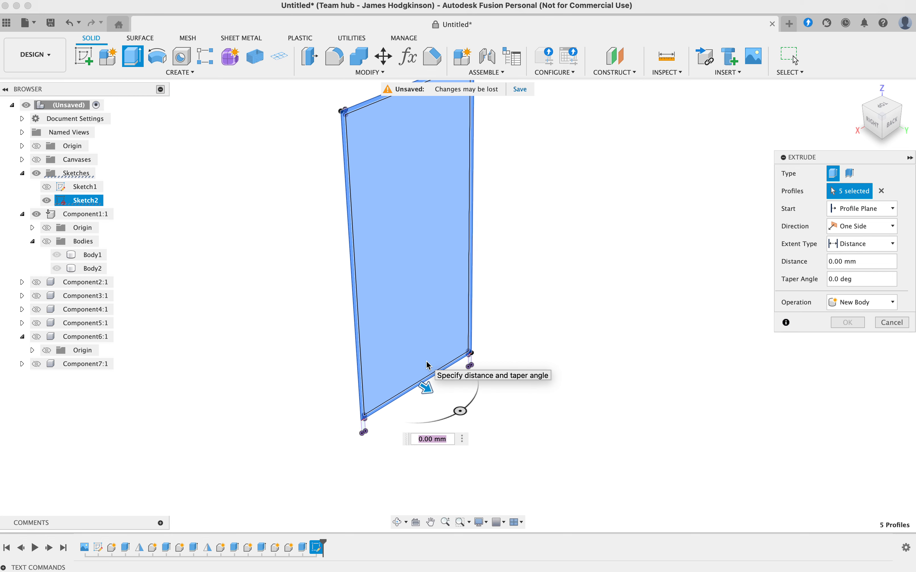
{"action": "middle_click_drag", "start_coordinate": [542, 215], "coordinate": [546, 250]}
{"action": "scroll", "coordinate": [545, 249], "scroll_direction": "up", "scroll_amount": 3}
{"action": "left_click", "coordinate": [844, 261]}
{"action": "type", "text": "12"}
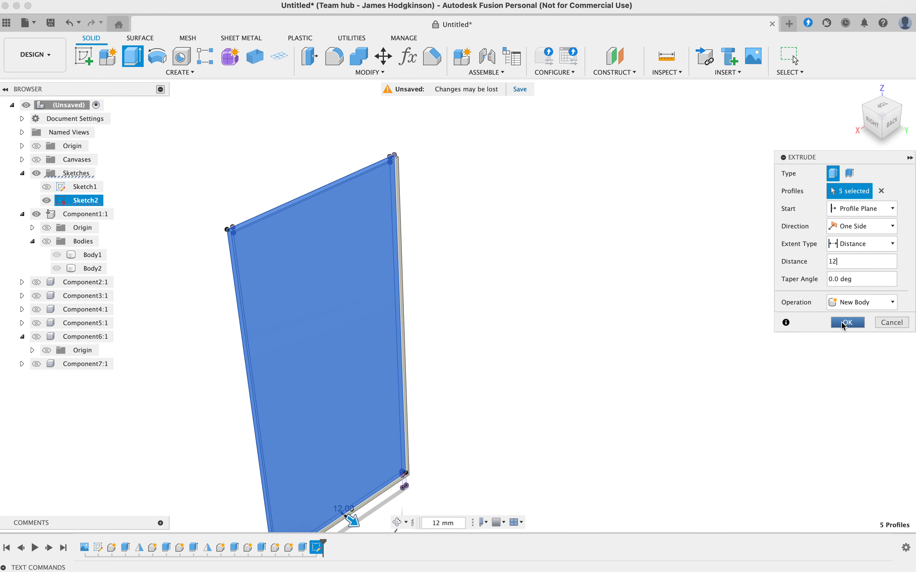
{"action": "left_click", "coordinate": [855, 302]}
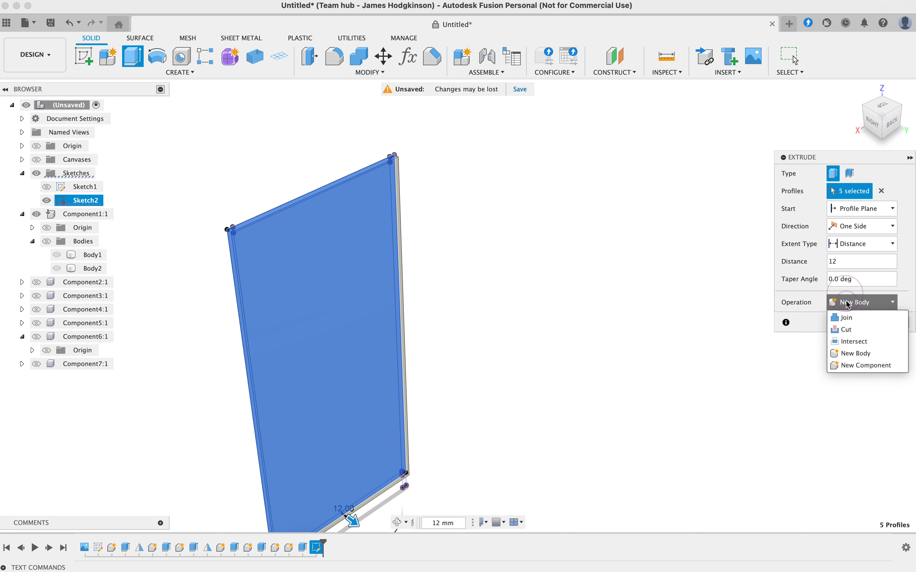
{"action": "left_click", "coordinate": [859, 368]}
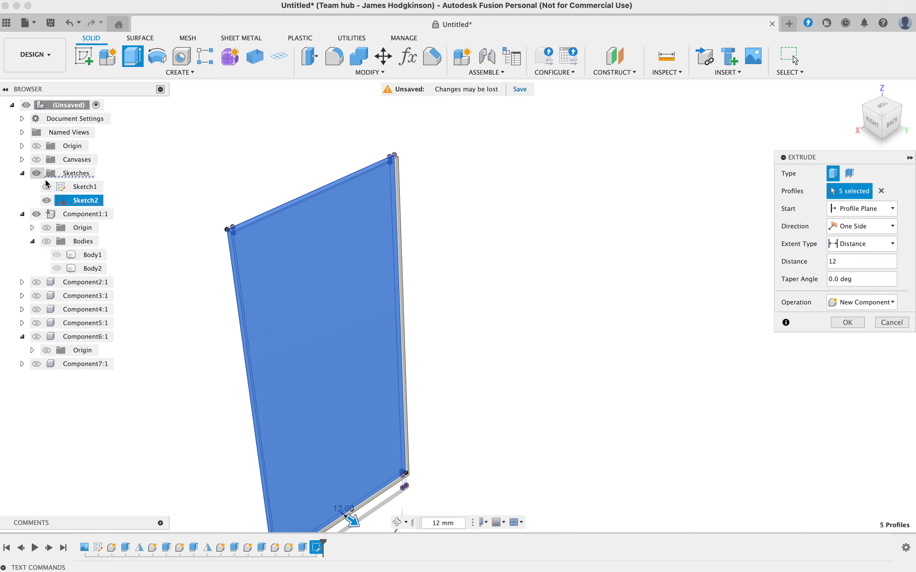
{"action": "left_click", "coordinate": [848, 322]}
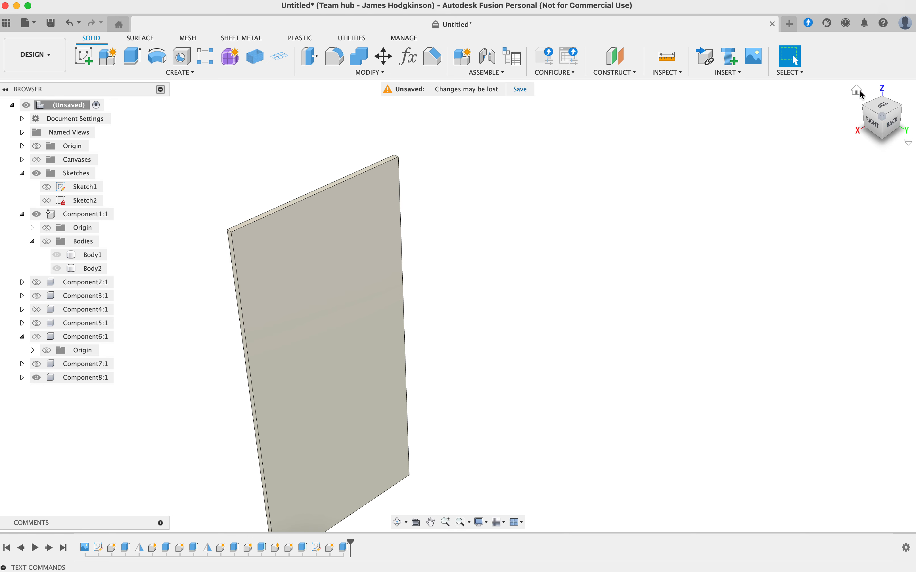
- Return to the home view and show Components 2 to 7 and the bodies of Component1 again
{"action": "left_click", "coordinate": [859, 92]}
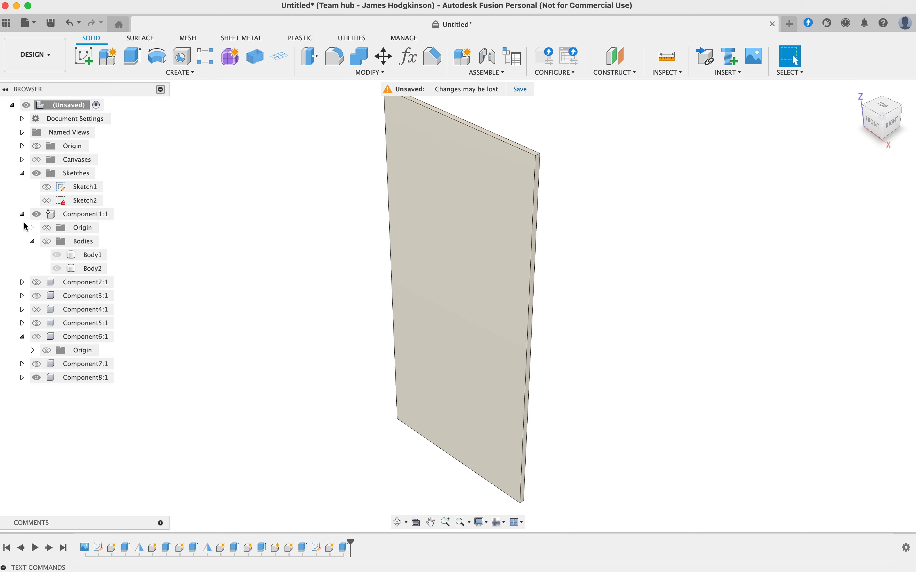
{"action": "left_click", "coordinate": [36, 282]}
{"action": "left_click", "coordinate": [36, 296]}
{"action": "left_click", "coordinate": [37, 309]}
{"action": "left_click", "coordinate": [36, 323]}
{"action": "left_click", "coordinate": [36, 337]}
{"action": "left_click", "coordinate": [37, 364]}
{"action": "scroll", "coordinate": [148, 376], "scroll_direction": "down", "scroll_amount": 3}
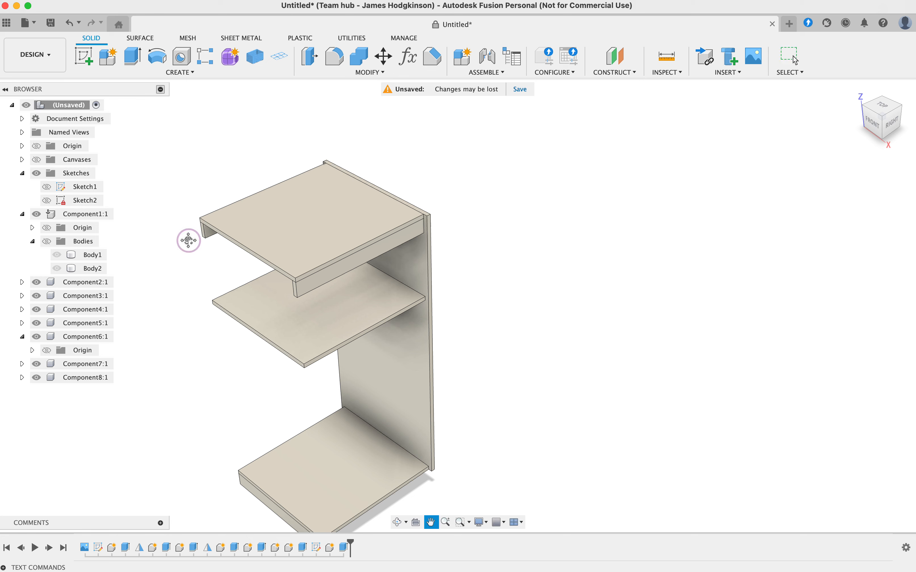
{"action": "middle_click_drag", "start_coordinate": [172, 241], "coordinate": [252, 232]}
{"action": "left_click", "coordinate": [44, 241]}
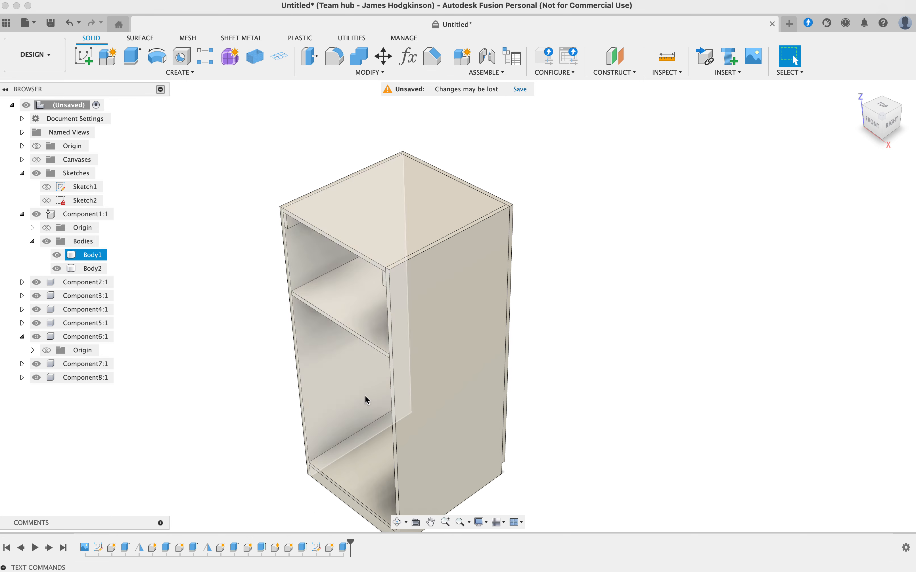
- Undo the accidental displacement of the bottom shelf
{"action": "middle_click_drag", "start_coordinate": [258, 348], "coordinate": [284, 299]}
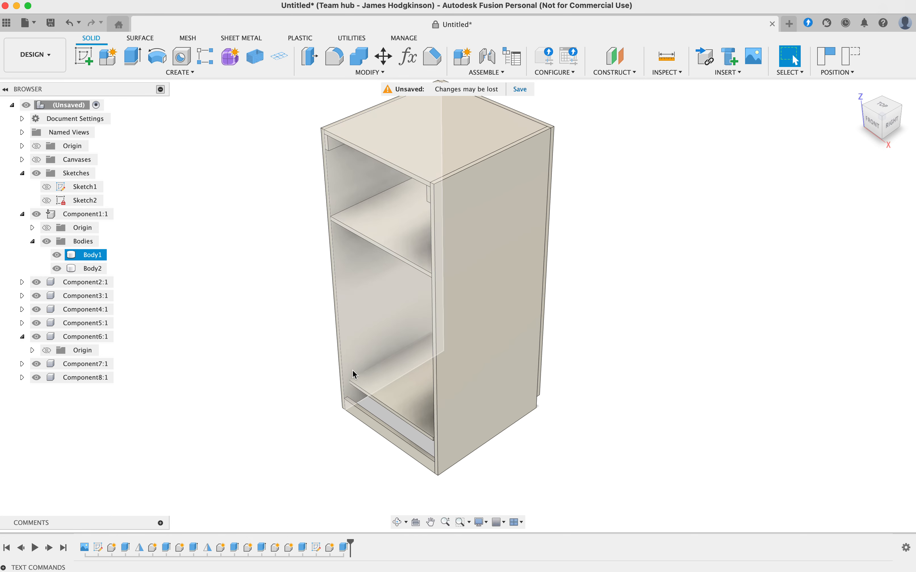
{"action": "key", "text": "super+z"}
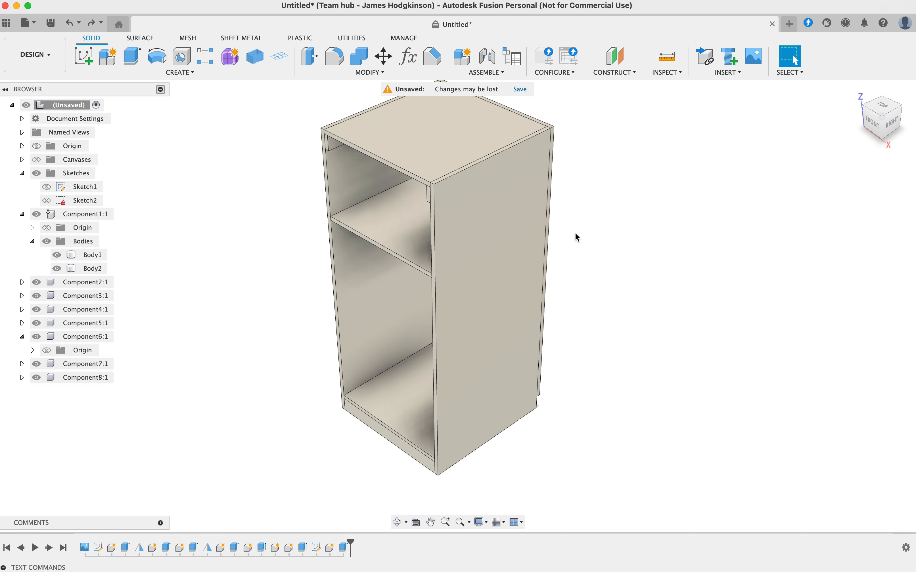
{"action": "middle_click_drag", "start_coordinate": [627, 215], "coordinate": [691, 206]}
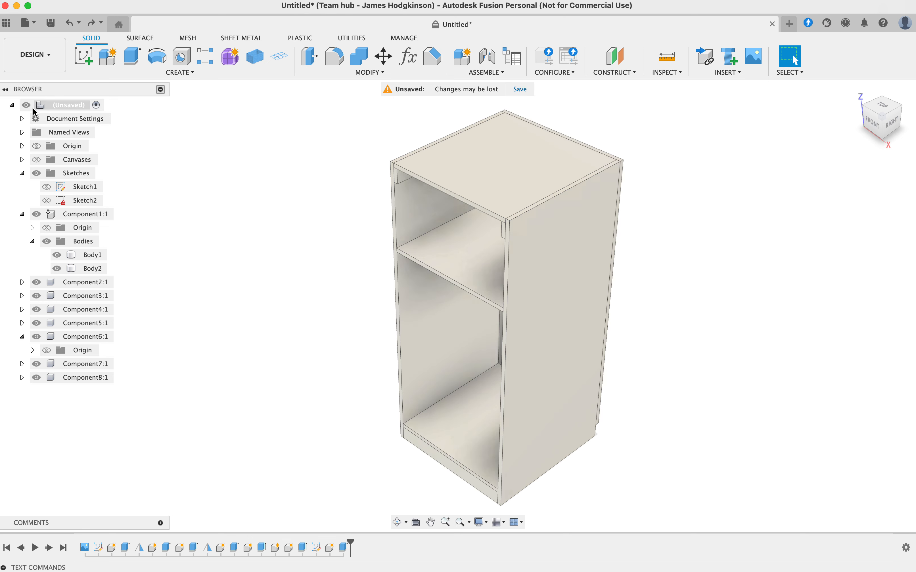
- Rename the first sketch in the root component to FrontReference
{"action": "right_click", "coordinate": [87, 187]}
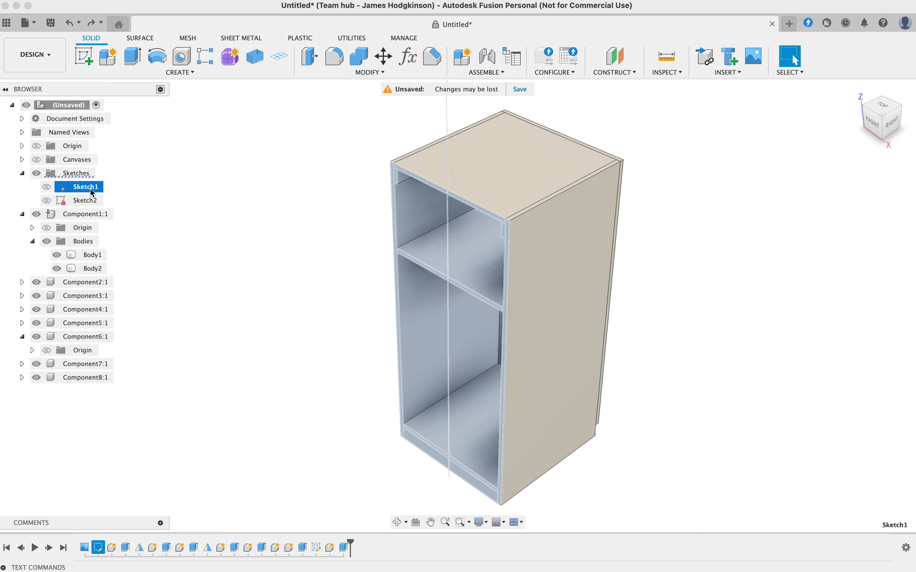
{"action": "left_click", "coordinate": [148, 309]}
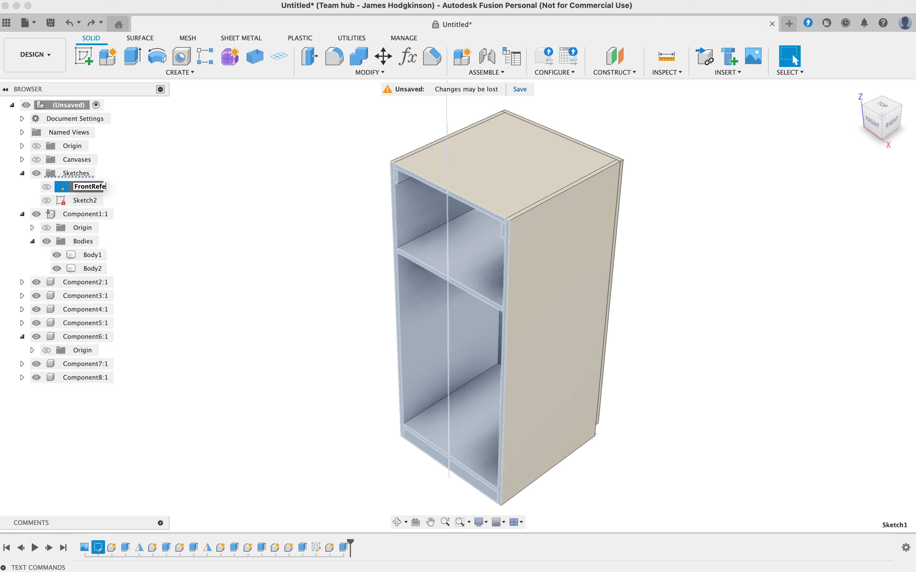
{"action": "key", "text": "Return"}
- In the FrontReference sketch, set the distance from the top panel's underside to the middle shelf to 335 mm and finish the sketch
{"action": "right_click", "coordinate": [125, 190]}
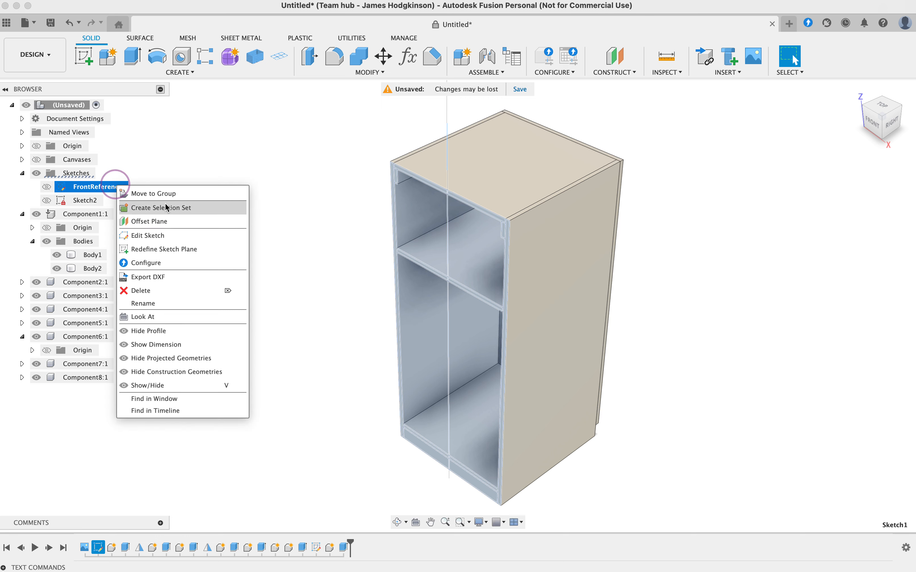
{"action": "left_click", "coordinate": [153, 235]}
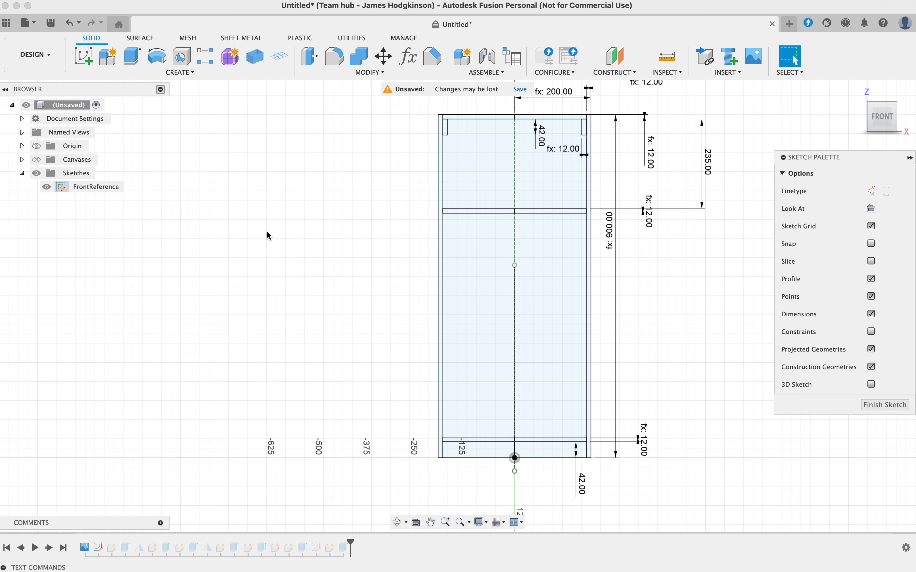
{"action": "double_click", "coordinate": [706, 162]}
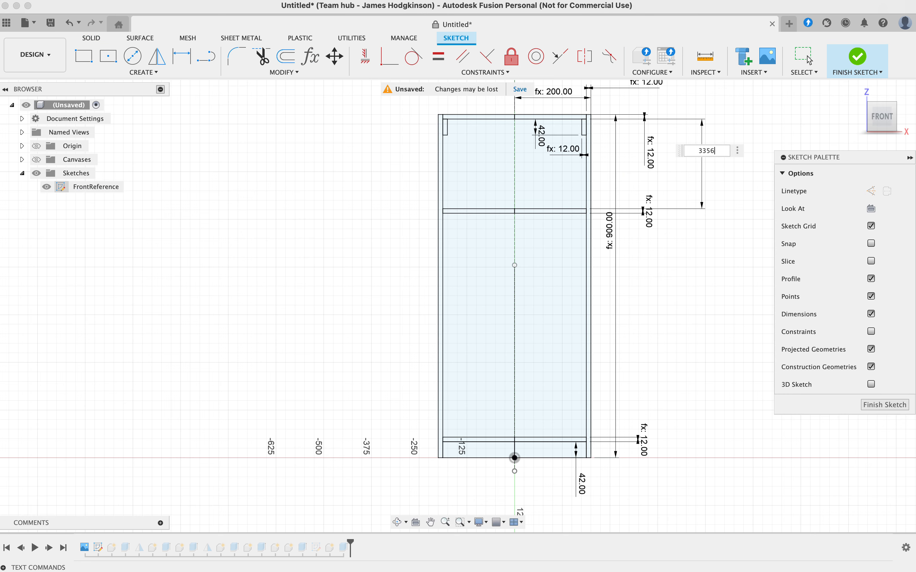
{"action": "key", "text": "Return"}
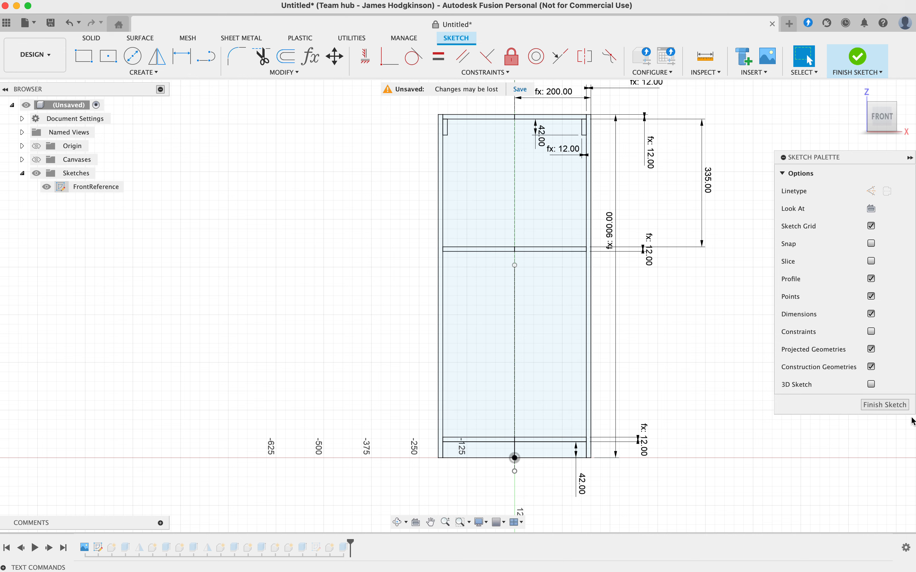
{"action": "left_click", "coordinate": [885, 404]}
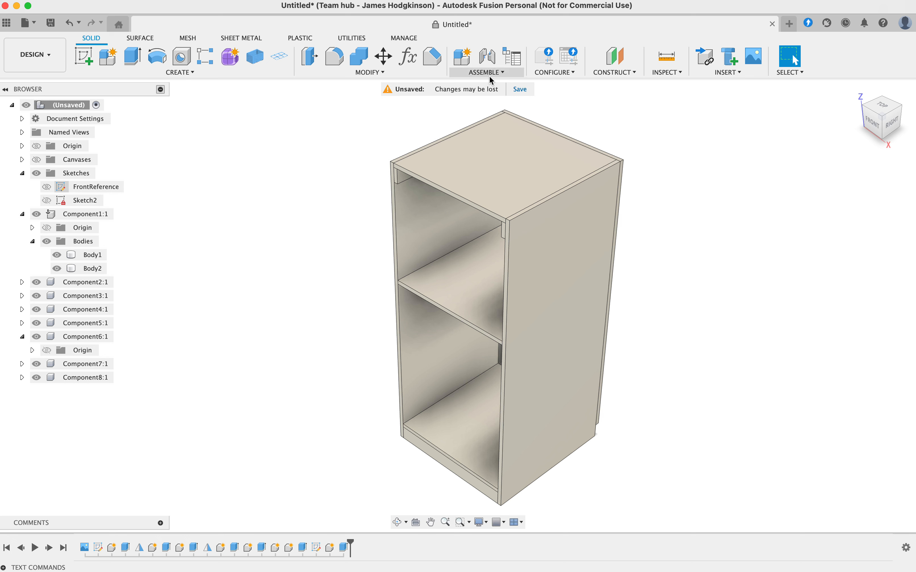
{"action": "left_click", "coordinate": [487, 57]}
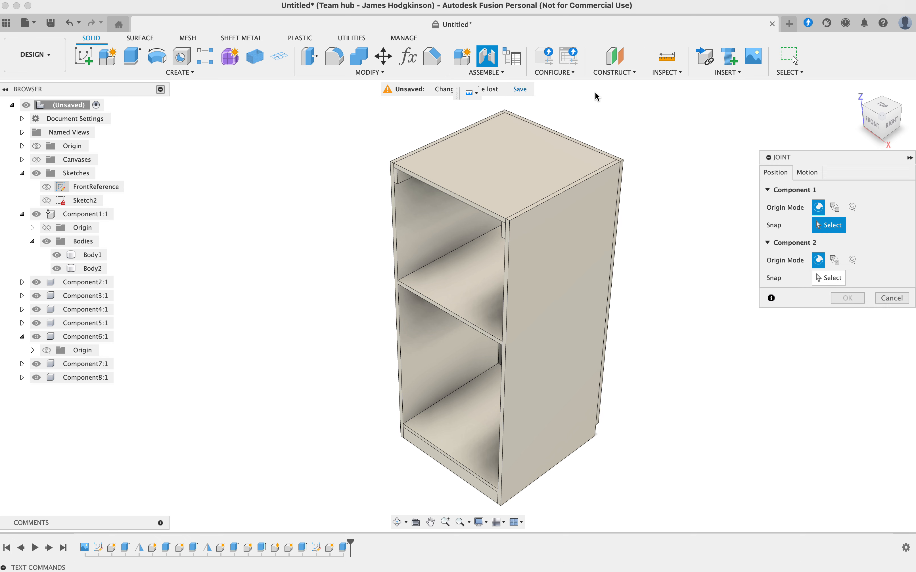
{"action": "left_click", "coordinate": [891, 298]}
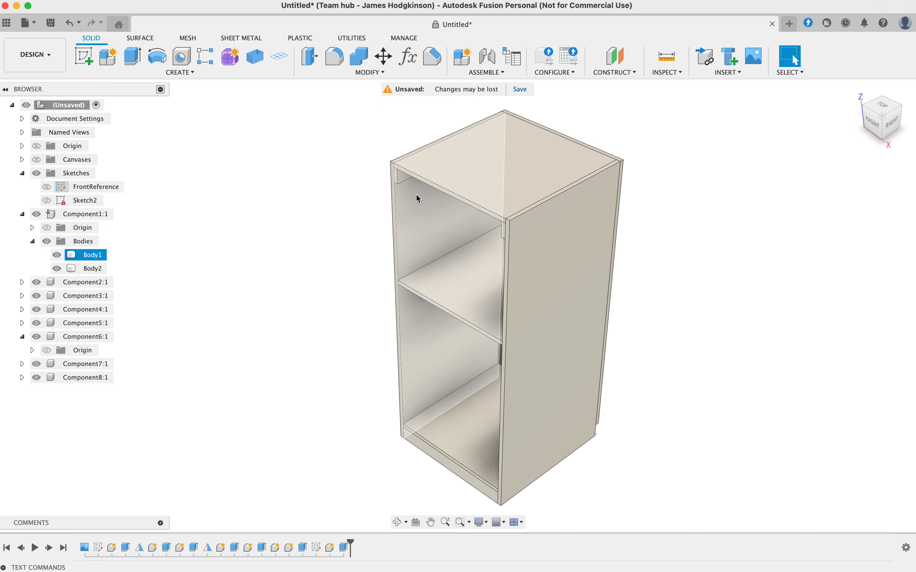
{"action": "key", "text": "Escape"}
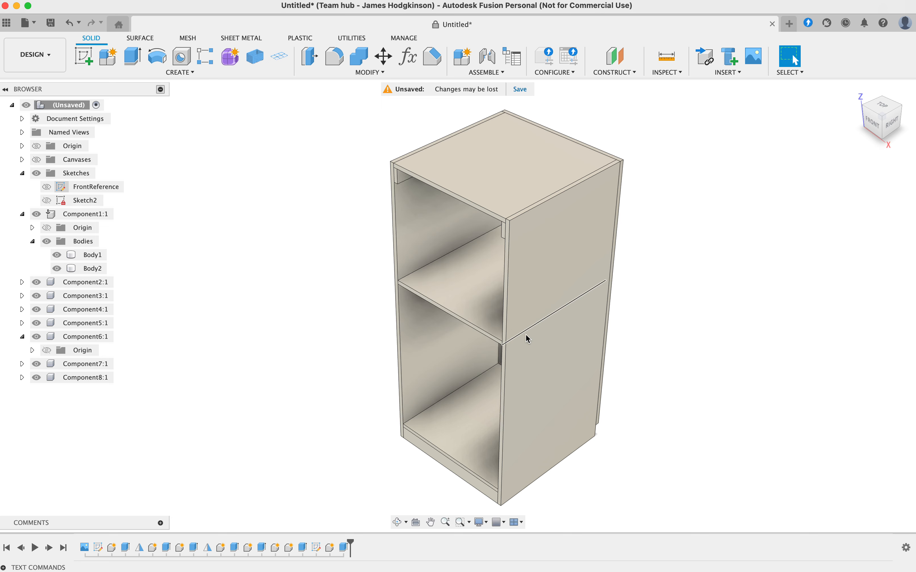
- Set the overallWidth user parameter to 500 mm
{"action": "left_click", "coordinate": [875, 125]}
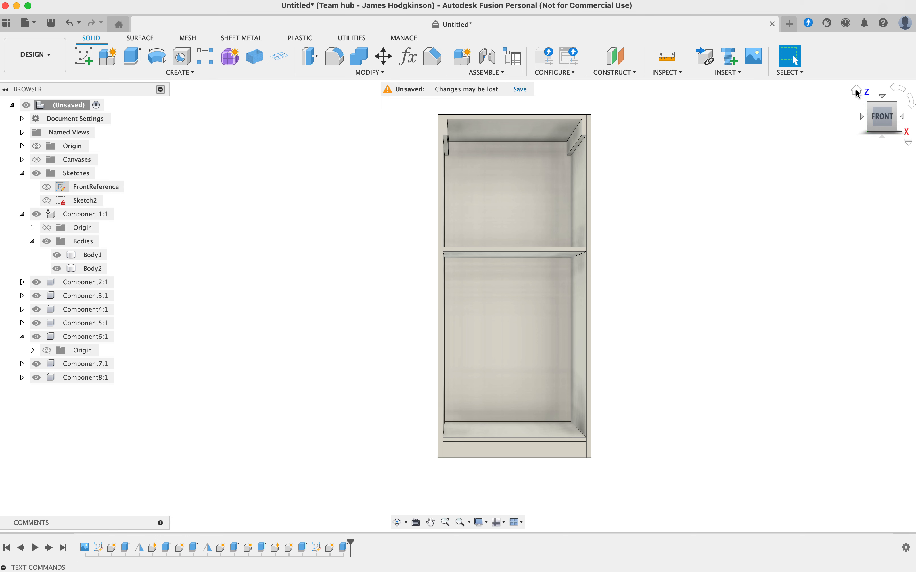
{"action": "left_click", "coordinate": [860, 97]}
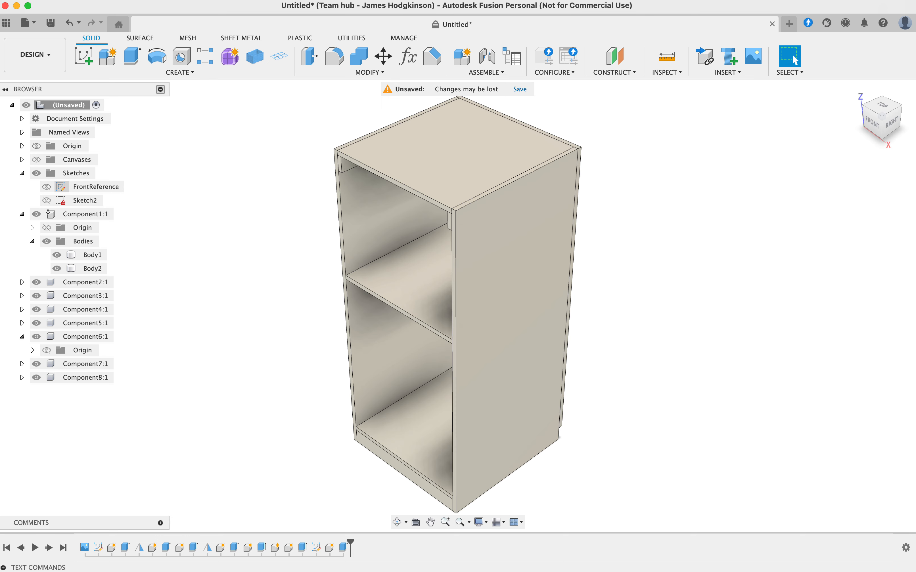
{"action": "left_click", "coordinate": [408, 57]}
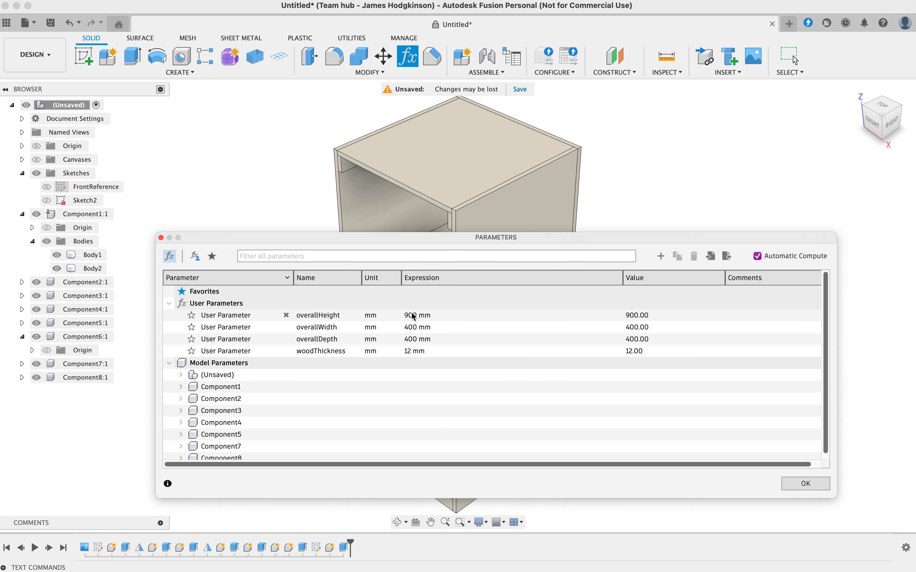
{"action": "double_click", "coordinate": [412, 327]}
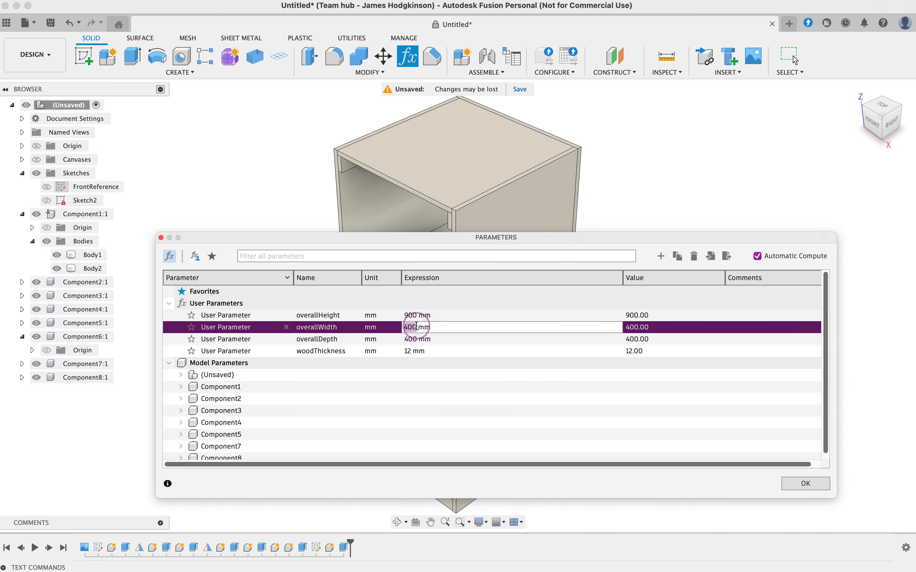
{"action": "type", "text": "500"}
{"action": "key", "text": "Return"}
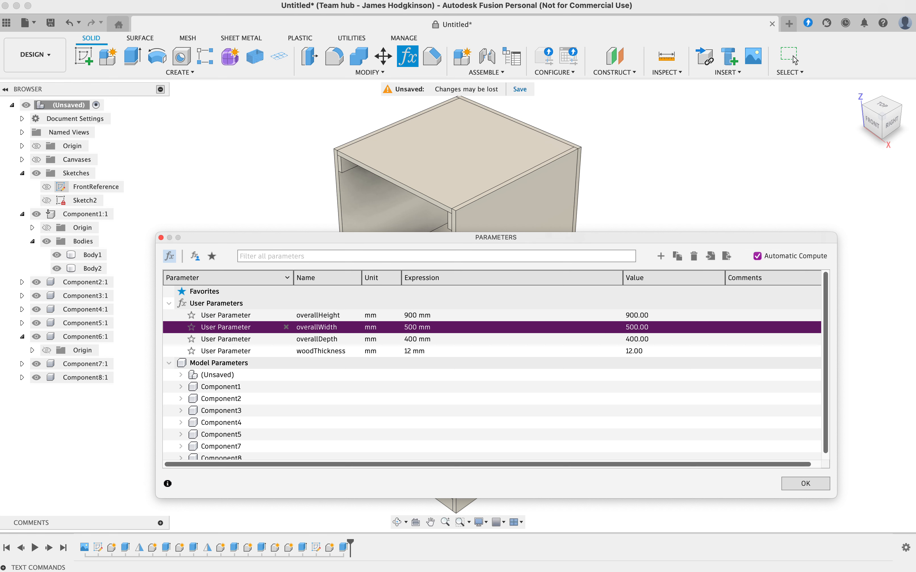
- Set the overallDepth user parameter to 350 mm and accept the parameter changes
{"action": "left_click_drag", "start_coordinate": [156, 233], "coordinate": [566, 149]}
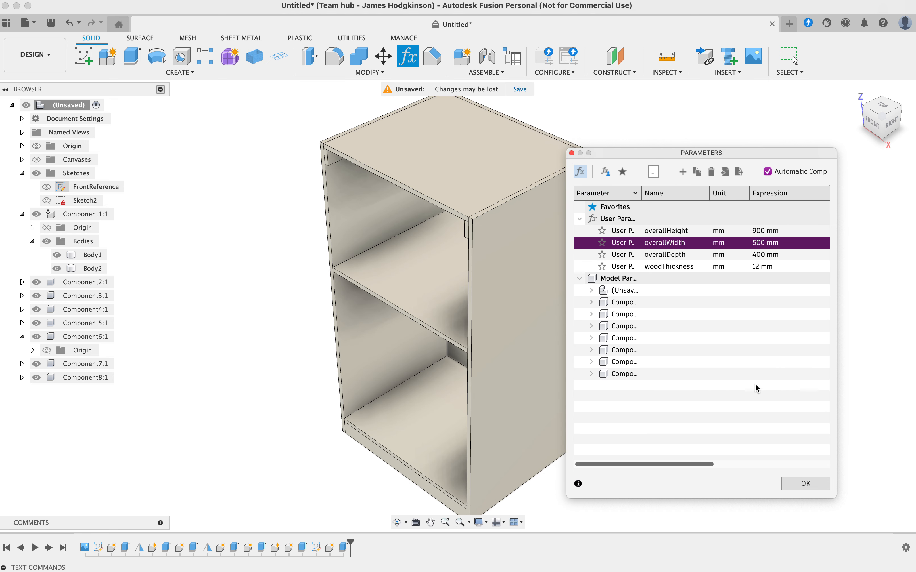
{"action": "double_click", "coordinate": [680, 255]}
{"action": "left_click", "coordinate": [776, 254]}
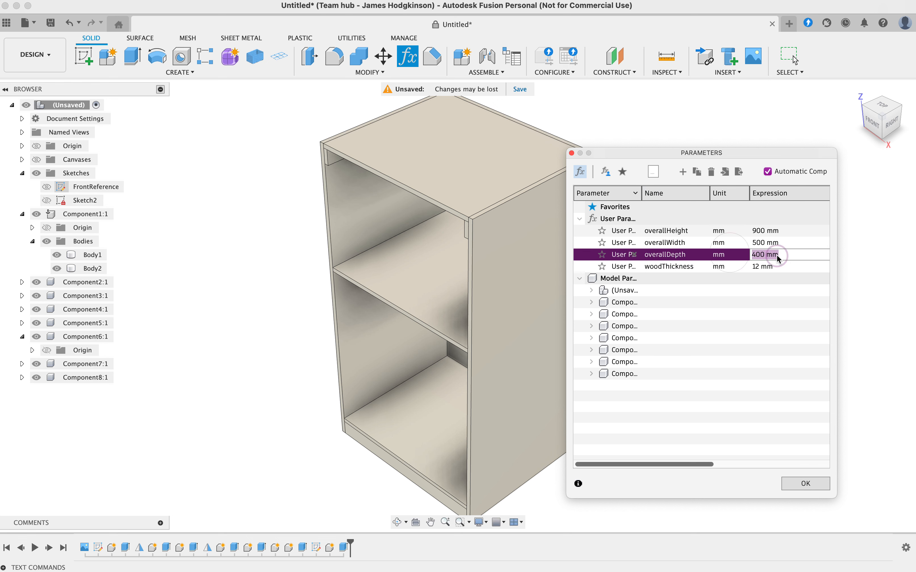
{"action": "double_click", "coordinate": [754, 256]}
{"action": "left_click_drag", "start_coordinate": [687, 255], "coordinate": [681, 256]}
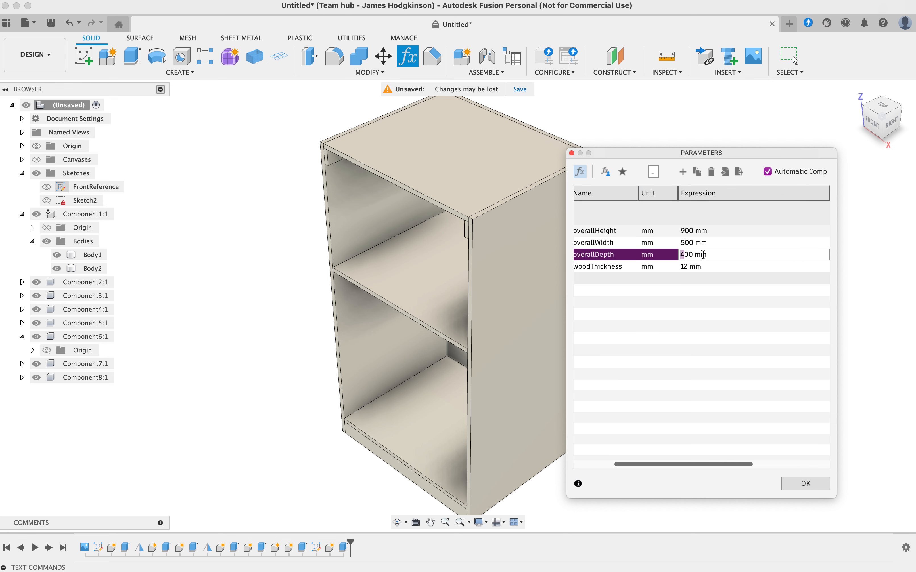
{"action": "type", "text": "35"}
{"action": "left_click", "coordinate": [806, 484]}
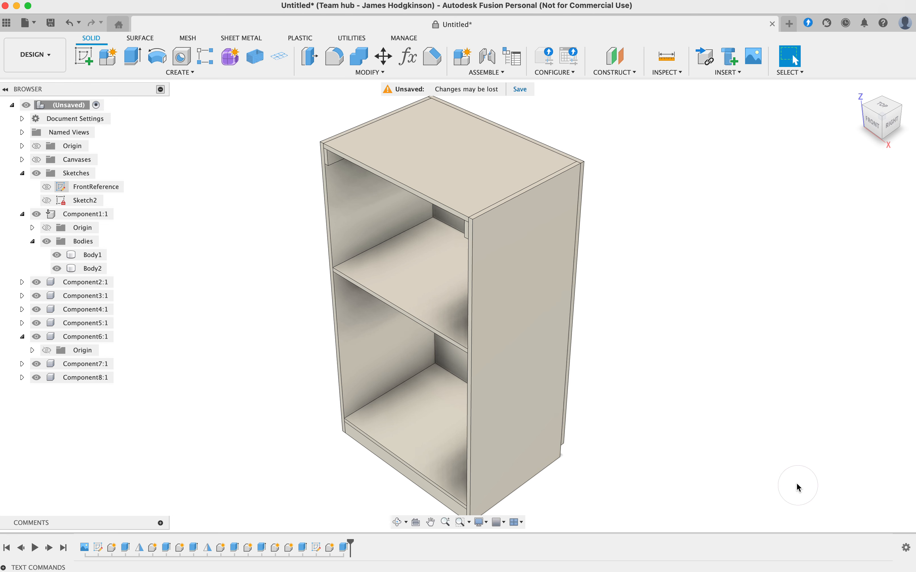
{"action": "scroll", "coordinate": [579, 135], "scroll_direction": "down", "scroll_amount": 3}
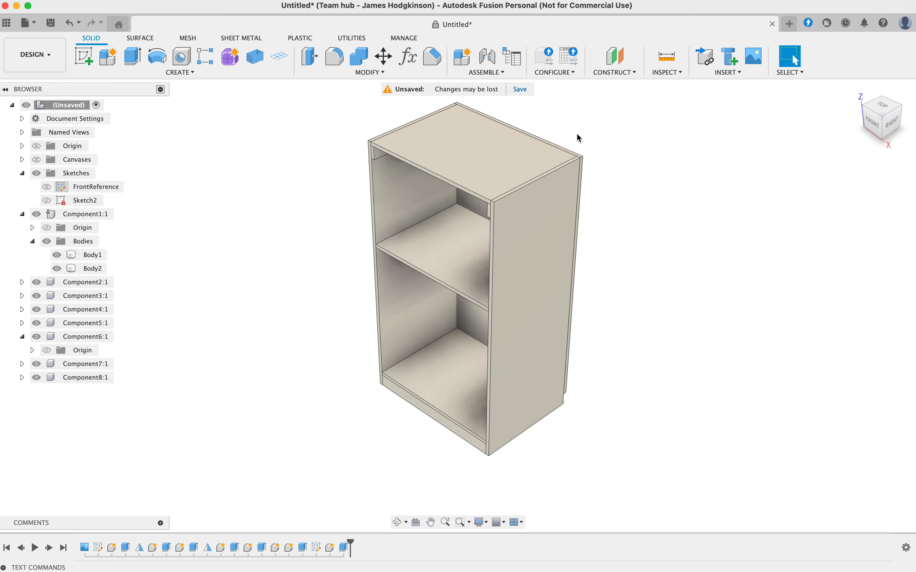
{"action": "scroll", "coordinate": [578, 134], "scroll_direction": "up", "scroll_amount": 5}
{"action": "scroll", "coordinate": [488, 199], "scroll_direction": "down", "scroll_amount": 8}
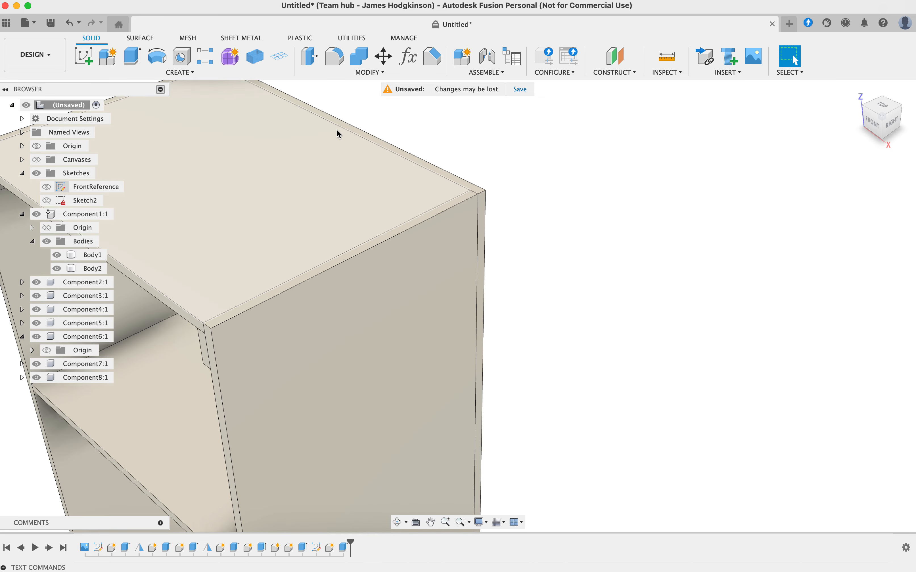
{"action": "scroll", "coordinate": [435, 342], "scroll_direction": "up", "scroll_amount": 2}
{"action": "left_click_drag", "start_coordinate": [435, 341], "coordinate": [461, 300]}
{"action": "left_click", "coordinate": [795, 60]}
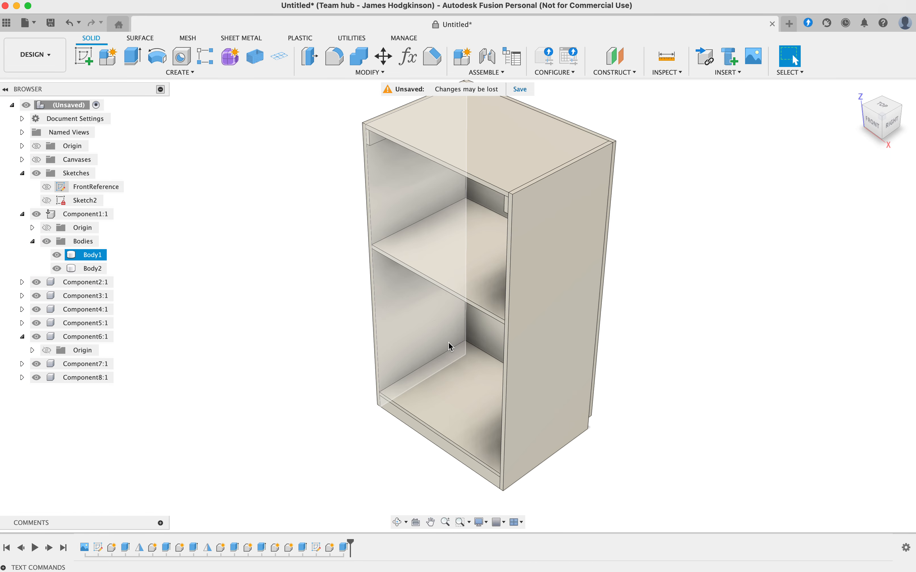